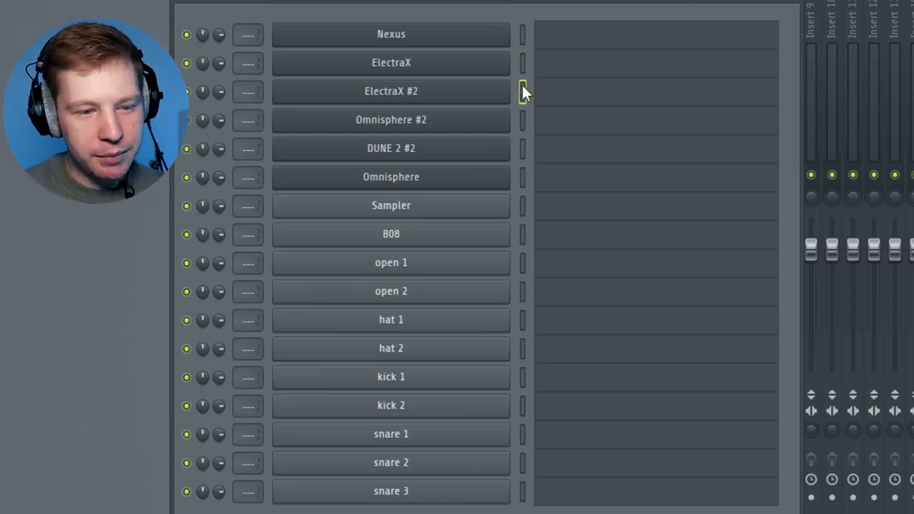
- Audition the Omnisphere #2 and DUNE 2 #2 channels and reposition the channel rack in the workspace
left_click(524, 119)
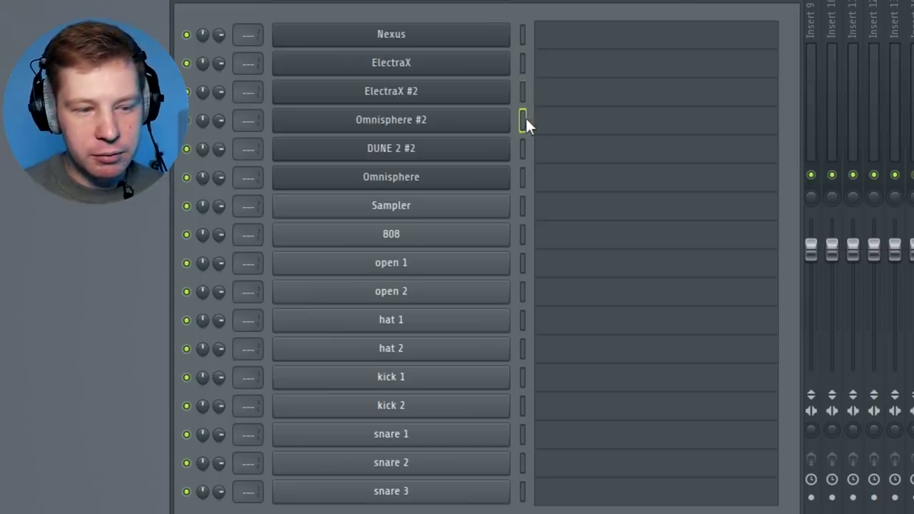
left_click(523, 149)
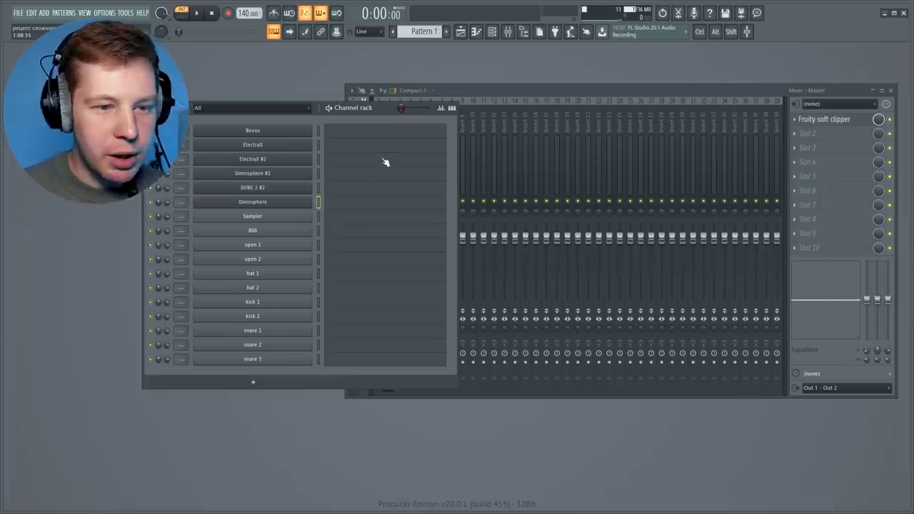
left_click_drag(386, 111, 547, 140)
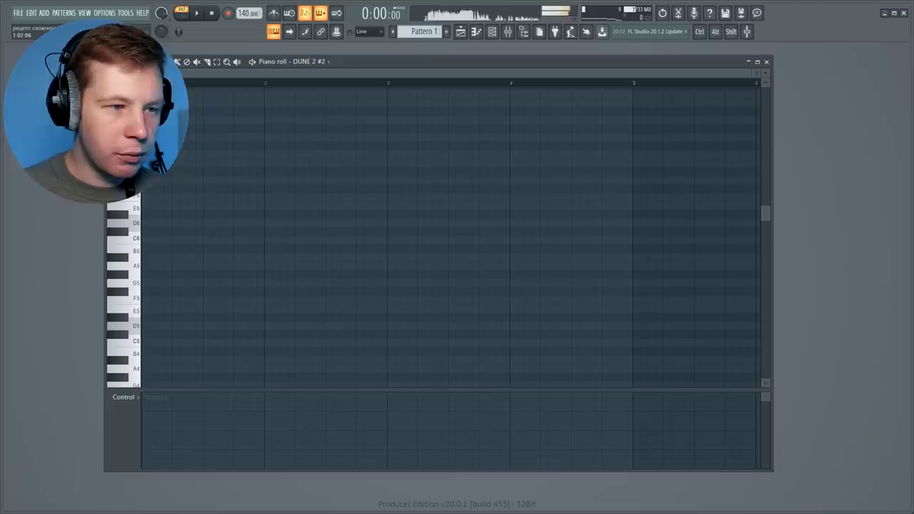
- Set the DUNE 2 #2 piano roll's scale highlighting to Minor Natural (Aeolian) with D as the root note
mouse_move(125, 119)
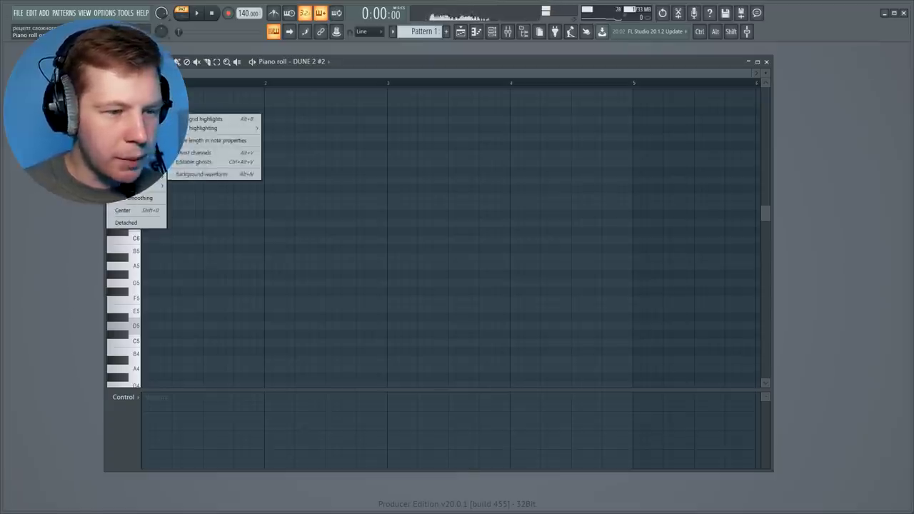
mouse_move(190, 131)
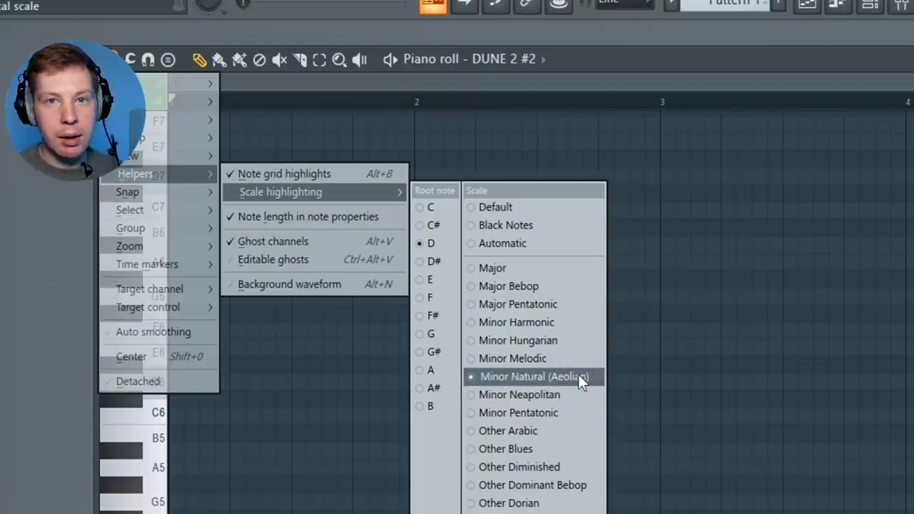
left_click(581, 376)
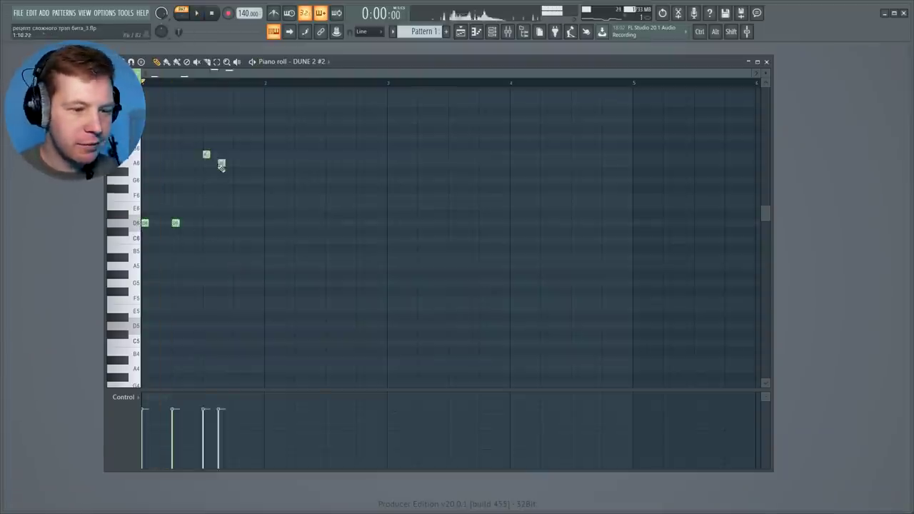
- Finish bar 1 of the DUNE 2 #2 melody with short E6 and F6 notes on its last beat
key("space")
left_click(238, 206)
left_click(253, 197)
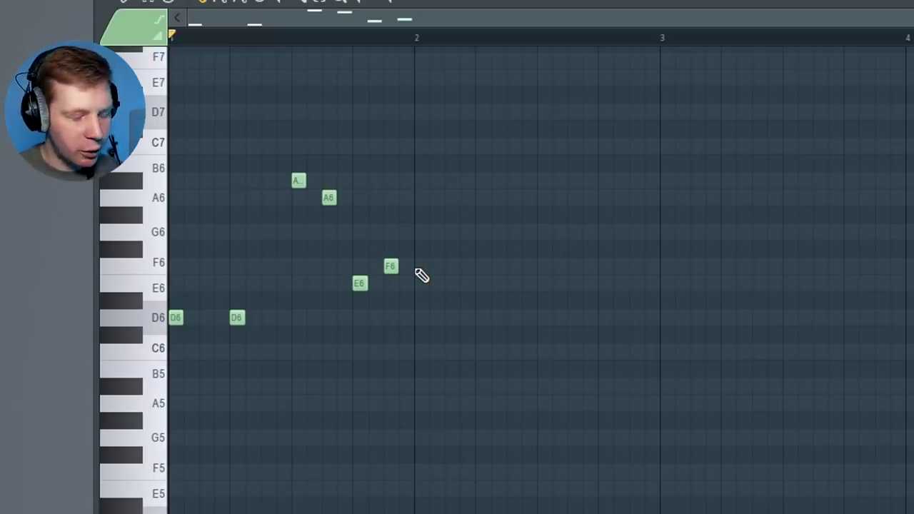
- Fill bar 2 of the DUNE 2 #2 melody with short D6, E6, A#6, E6, F6 and A6 notes
left_click(421, 317)
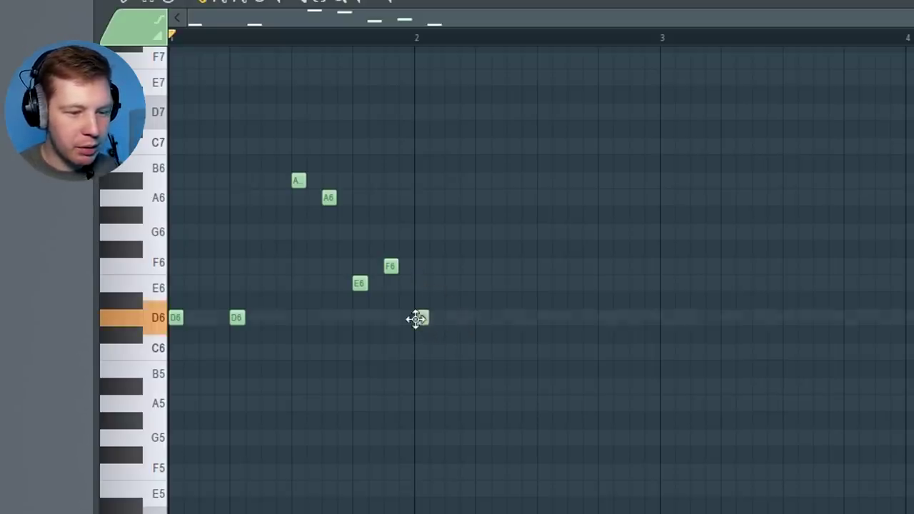
left_click(492, 283)
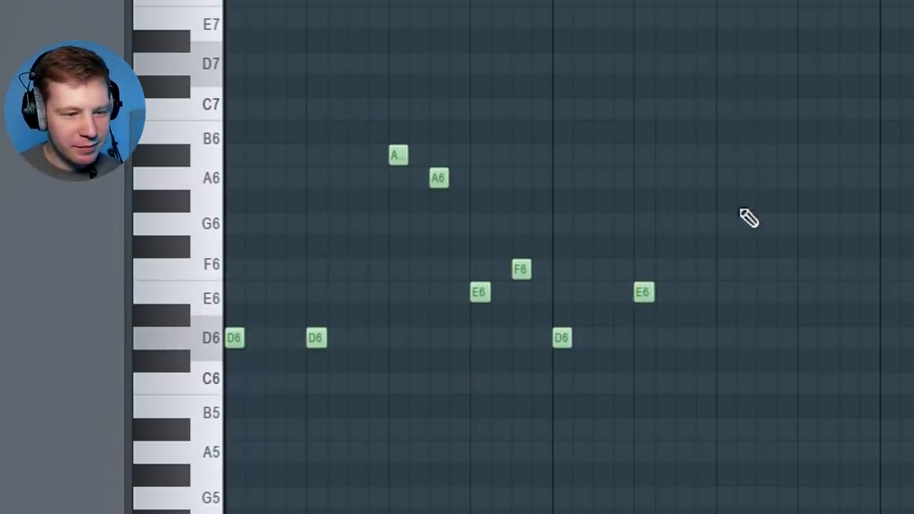
left_click(765, 291)
left_click(806, 268)
left_click(847, 178)
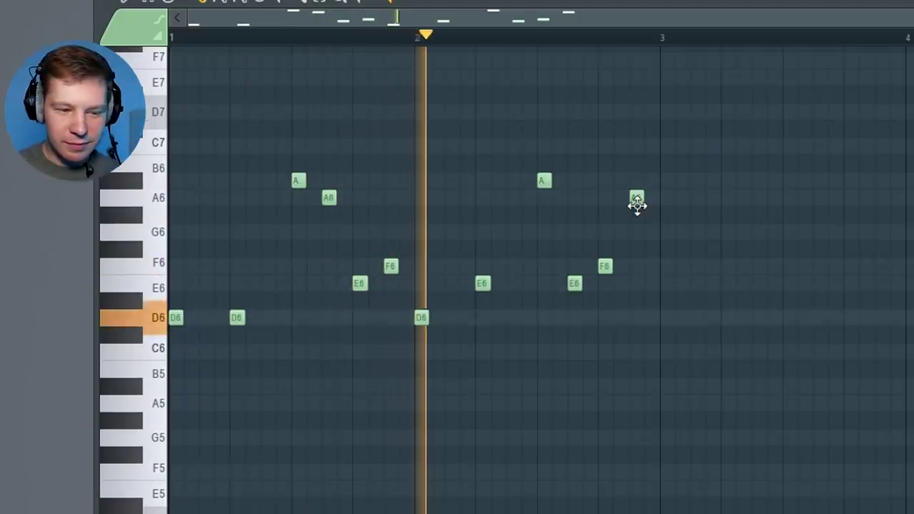
key("space")
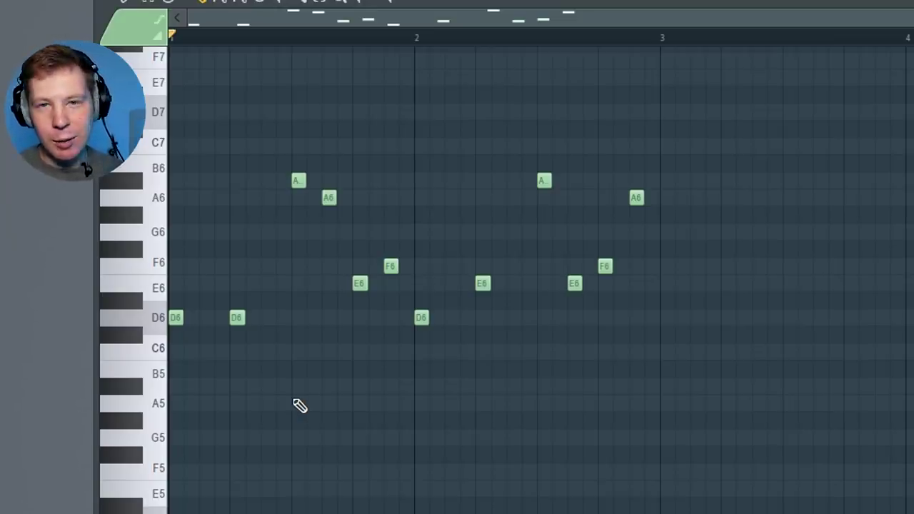
- Play back the DUNE 2 #2 melody to check how it sounds
key("space")
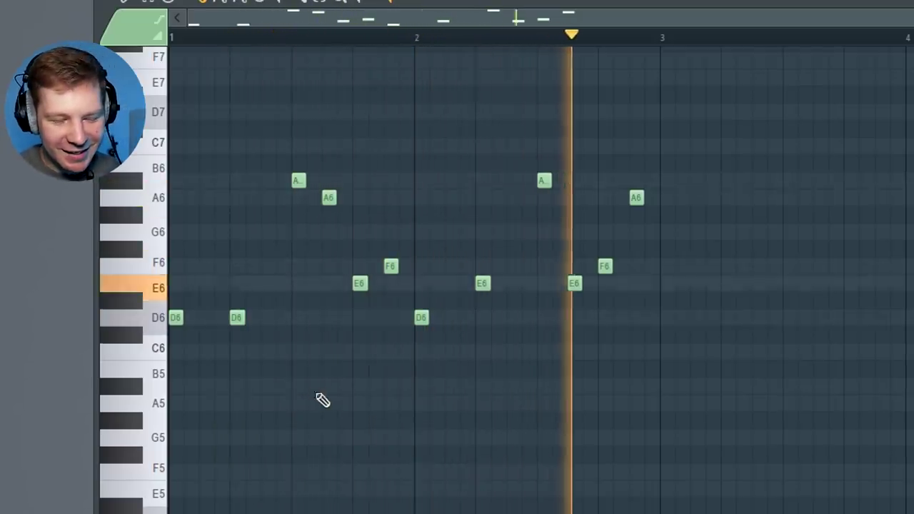
key("space")
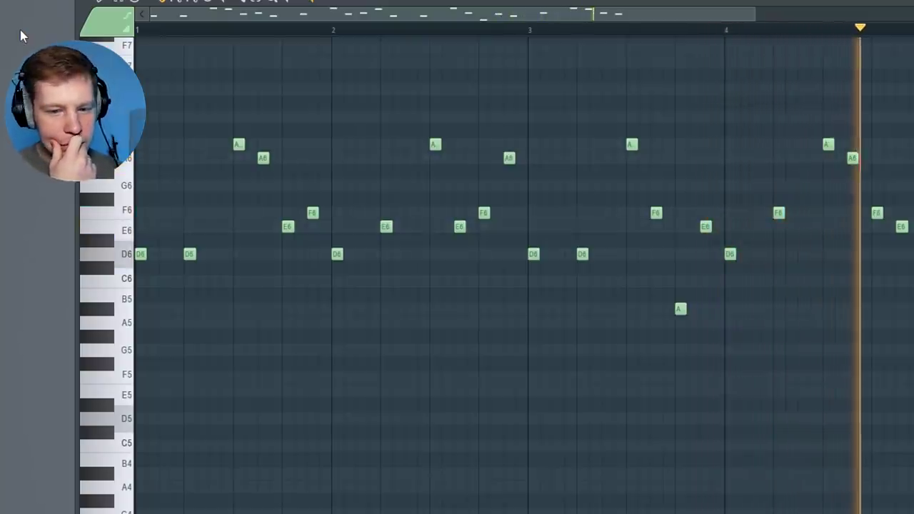
key("space")
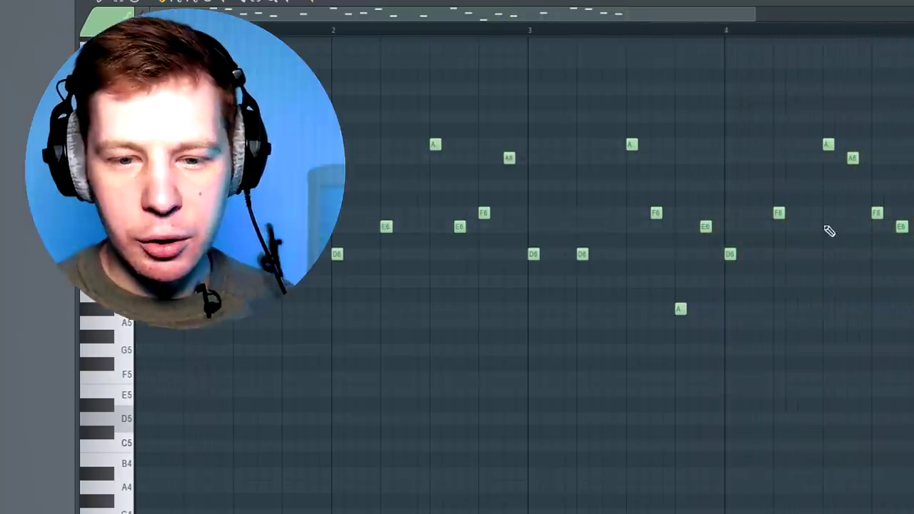
- Close the DUNE 2 #2 piano roll and open the piano roll of the Omnisphere channel
left_click(765, 61)
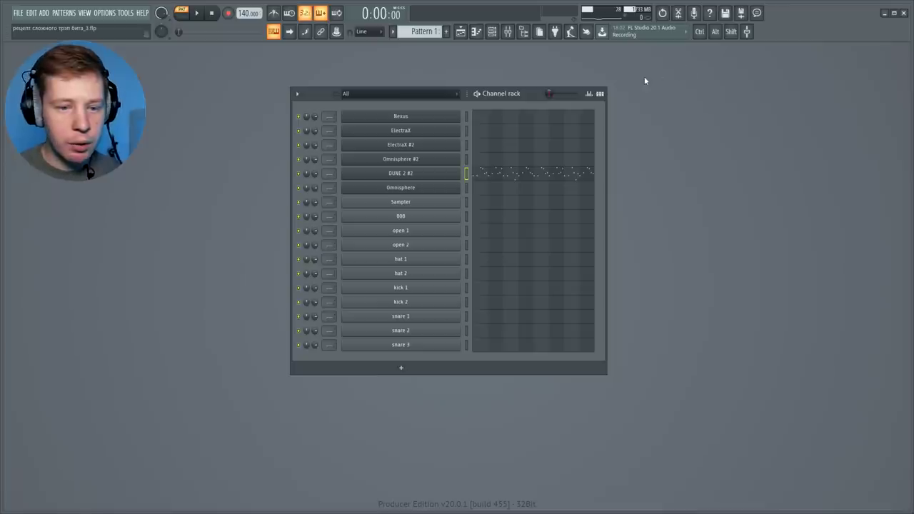
left_click(467, 187)
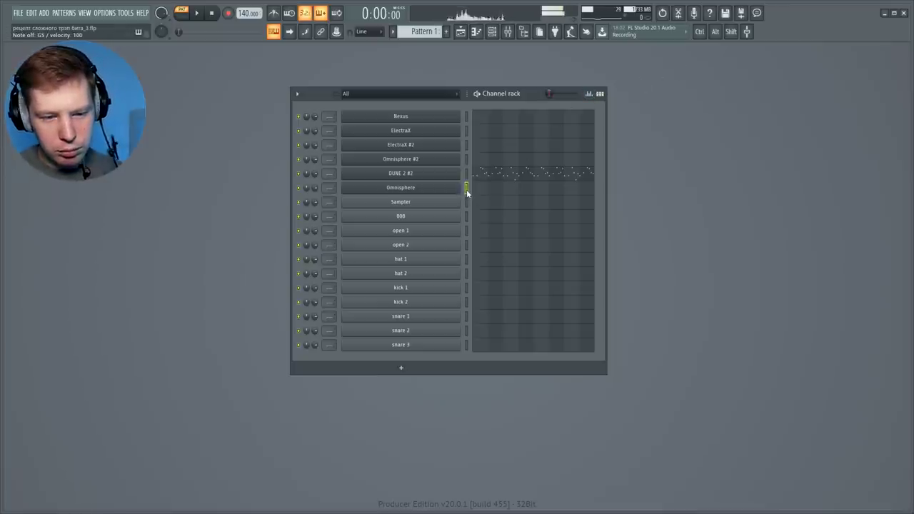
left_click(478, 194)
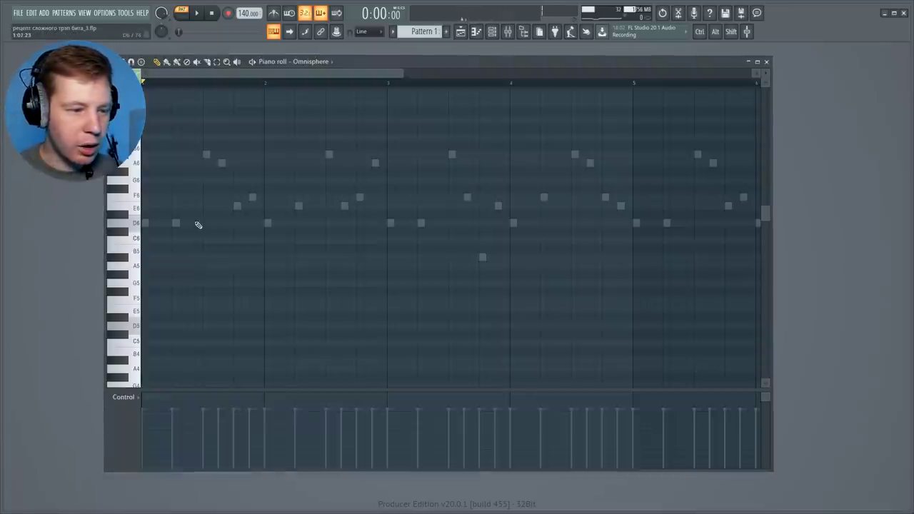
- Add a one-beat F6 note on the last beat of bar 4 in the Omnisphere part
key("space")
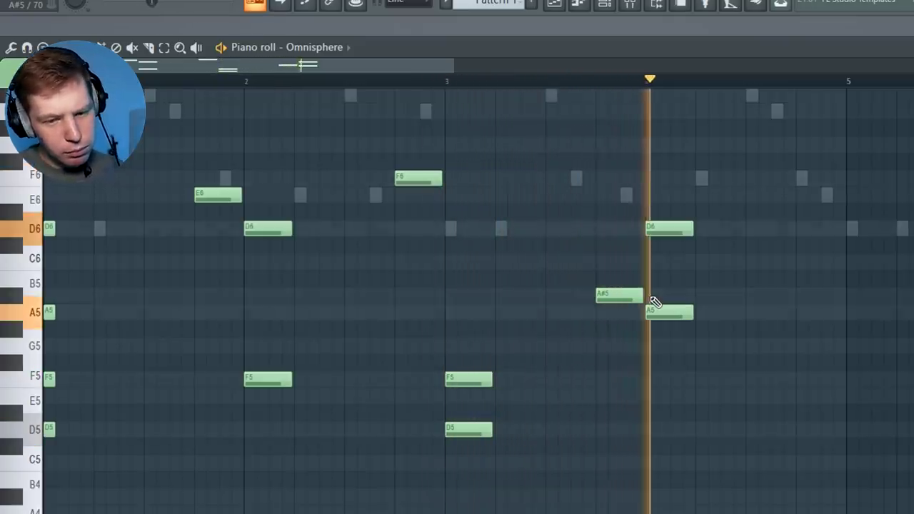
left_click(803, 179)
key("space")
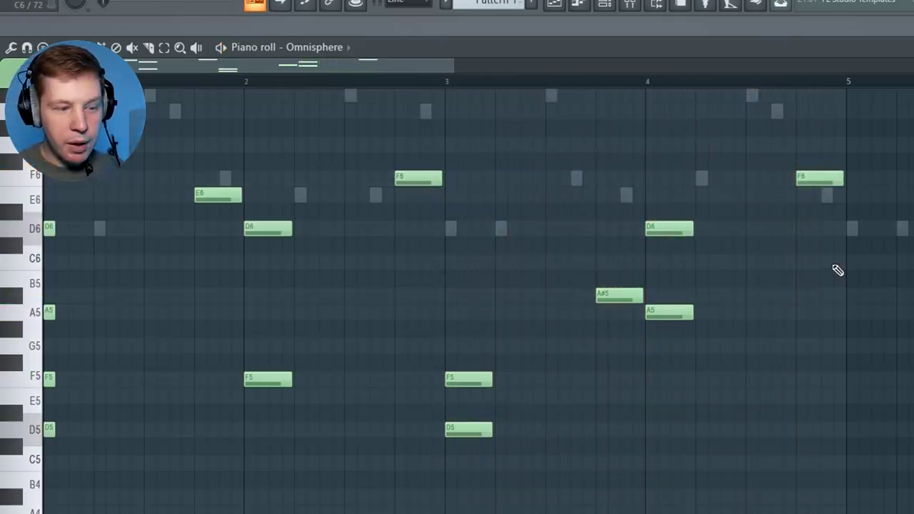
scroll(583, 344, "down", 3)
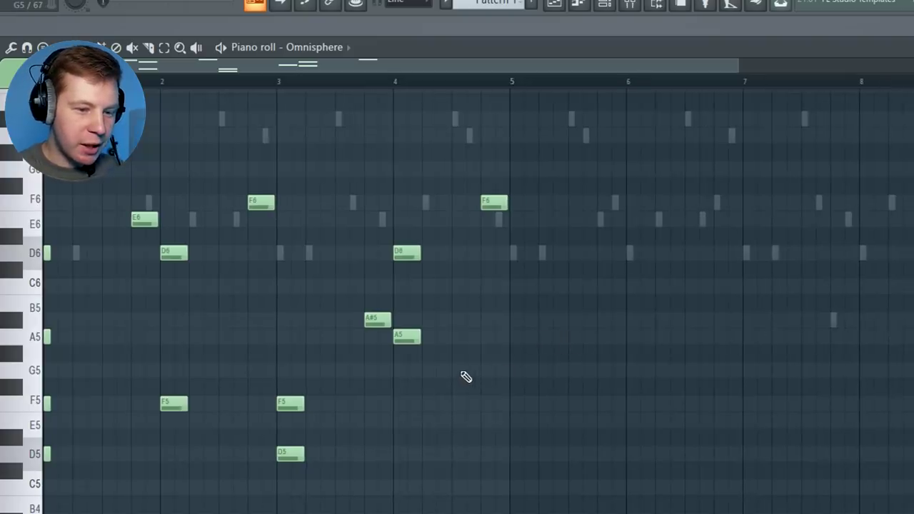
- Lengthen the D5, F5, A5 and D6 chord notes at the start of bar 1 to one beat each
mouse_move(80, 219)
left_mouse_down()
mouse_move(25, 473)
mouse_move(28, 510)
left_mouse_up()
left_click_drag(84, 511, 20, 328)
left_click(47, 253, "ctrl")
left_click_drag(119, 229, 138, 230)
left_click(126, 326, "ctrl")
key("space")
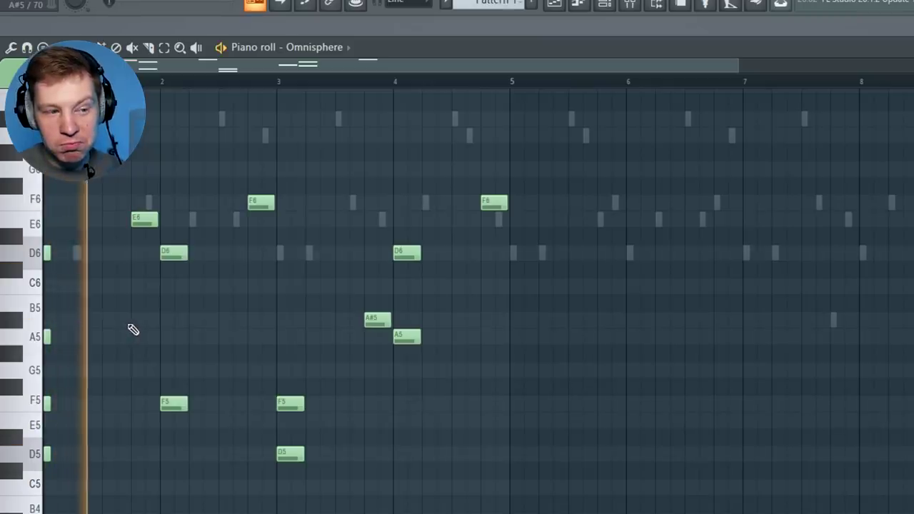
key("ctrl+a")
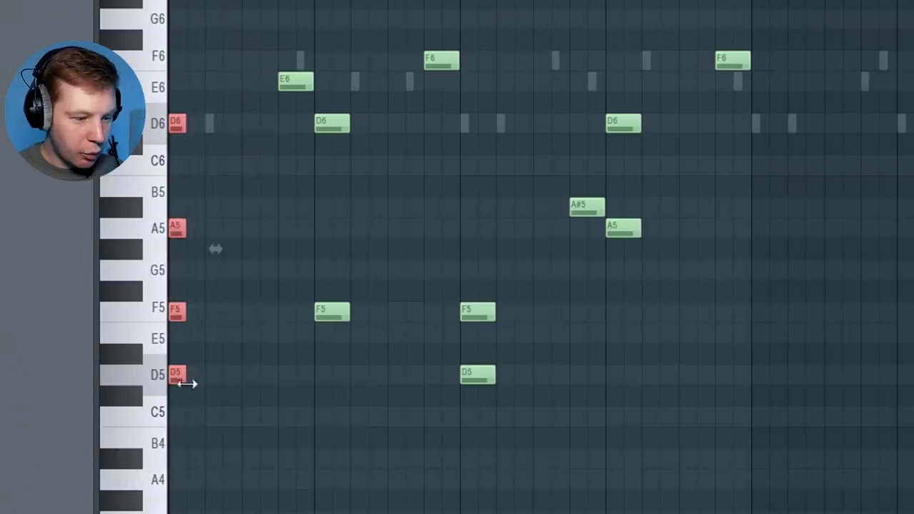
left_click_drag(52, 457, 67, 463)
mouse_move(197, 387)
left_mouse_down()
mouse_move(186, 379)
mouse_move(204, 388)
left_mouse_up()
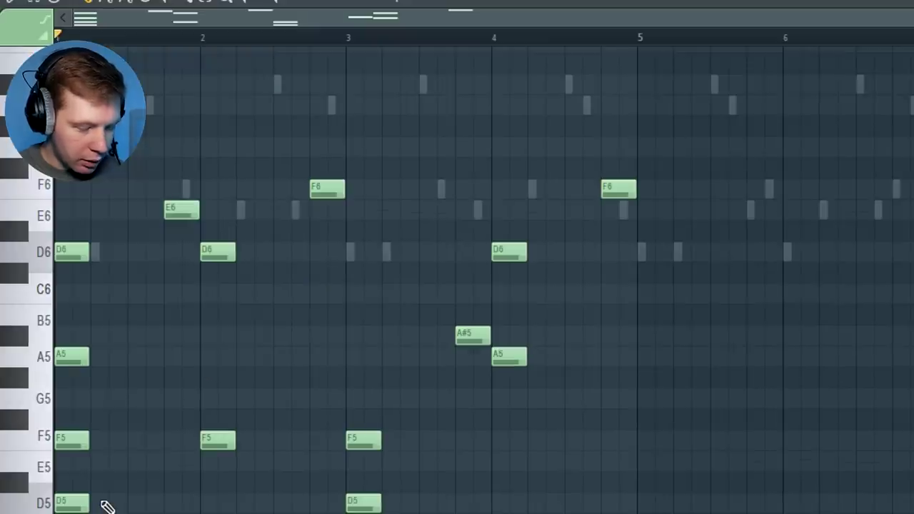
- Strum the Omnisphere notes with the Strumizer, adjusting the start strength settings, and play the result
key("alt+s")
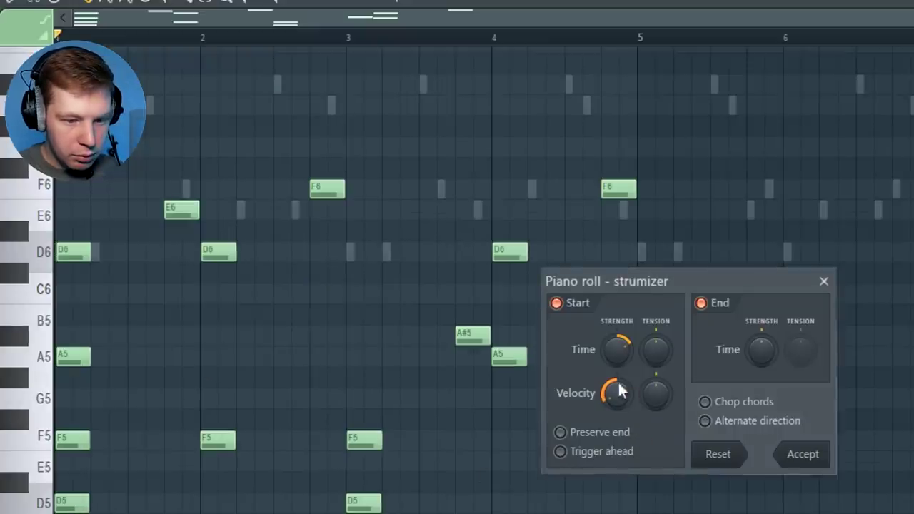
left_click_drag(615, 361, 611, 352)
key("space")
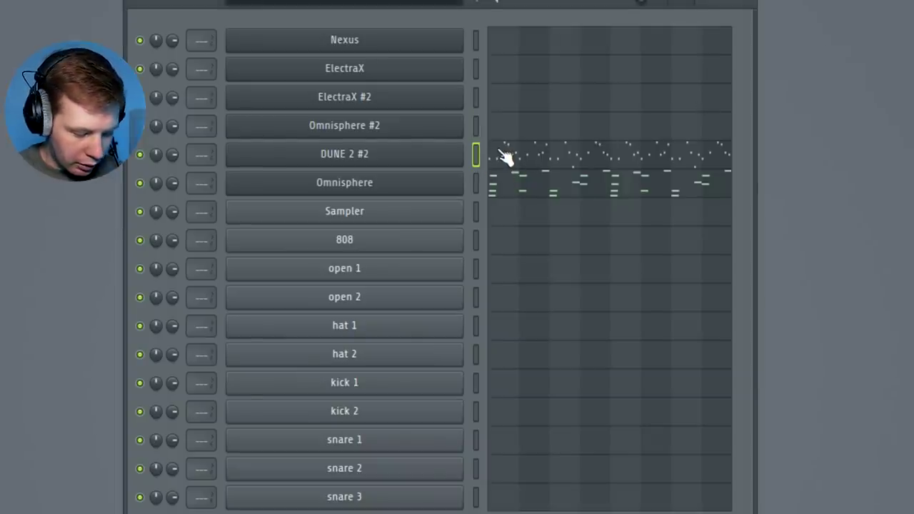
- Create Pattern 2 and paste the DUNE 2 #2 melody into it
key("KP_Add")
key("ctrl+v")
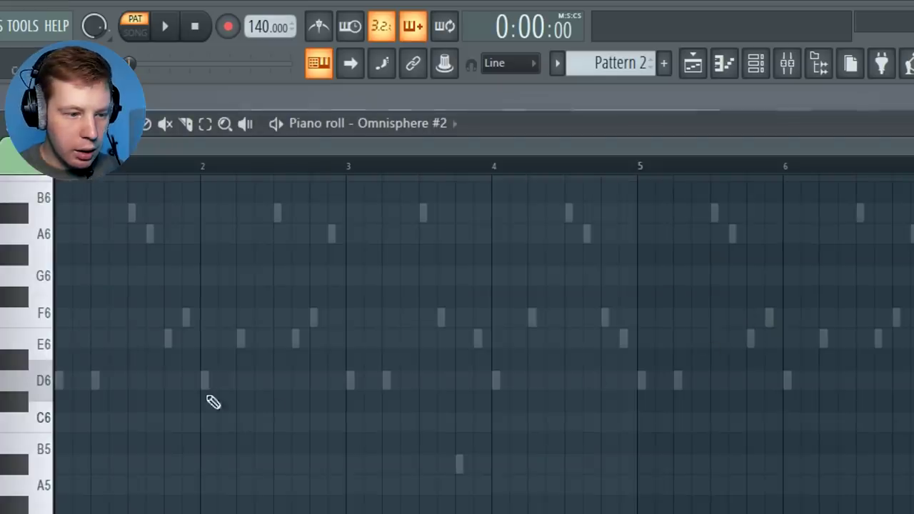
- Start the Omnisphere #2 line with one-beat A6 and F6 notes in bar 1 and an A6 at the start of bar 2
left_click(80, 379)
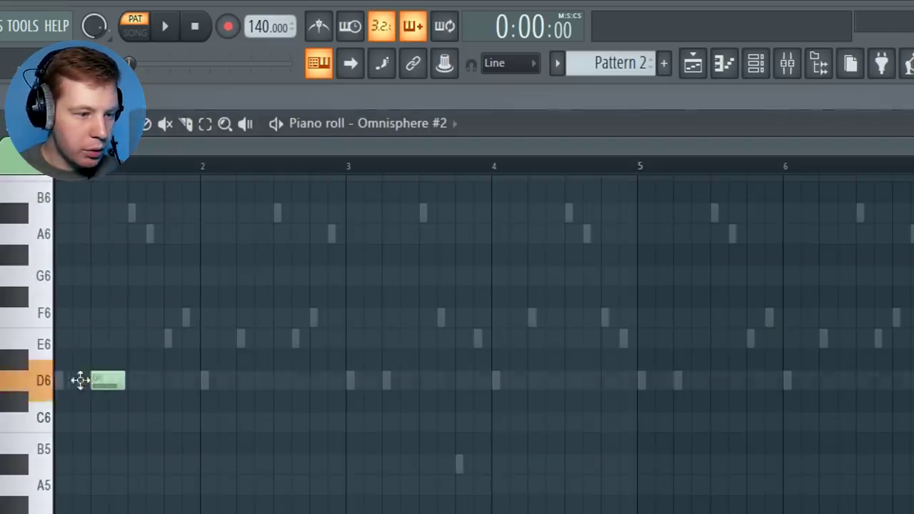
left_click_drag(146, 206, 145, 259)
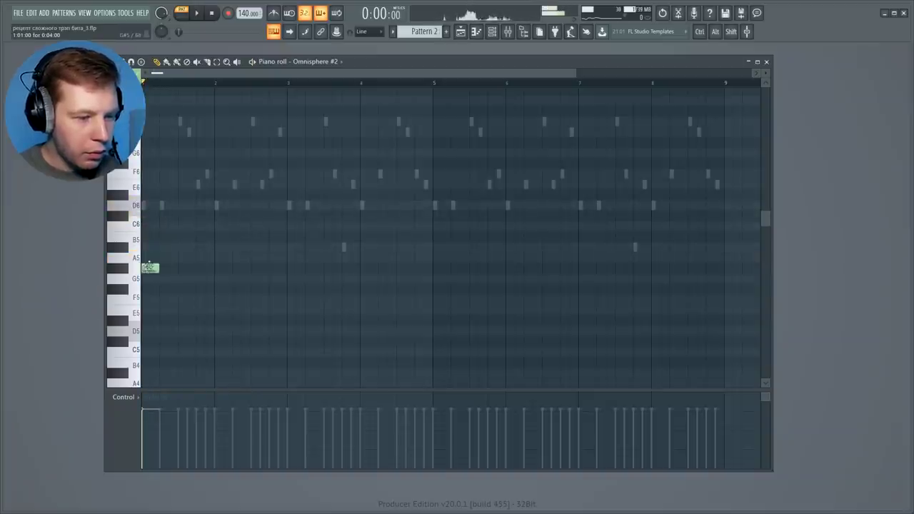
left_click(150, 299)
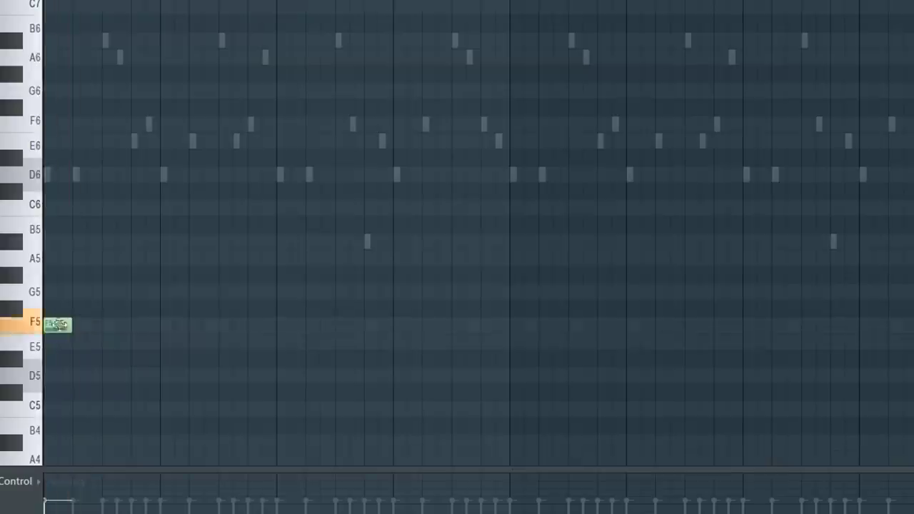
left_click_drag(57, 125, 57, 58)
mouse_move(109, 137)
left_mouse_down()
mouse_move(113, 93)
mouse_move(116, 123)
left_mouse_up()
left_click(174, 57)
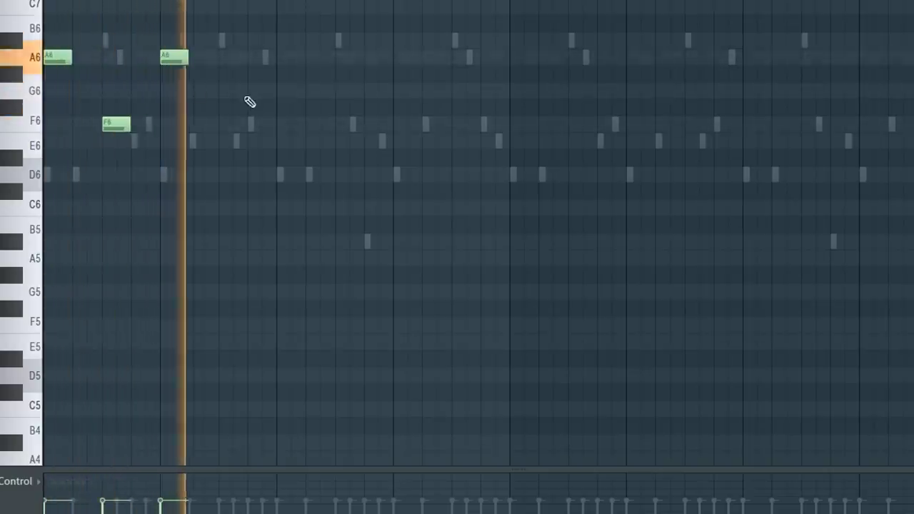
- Extend the Omnisphere #2 line with E6 in mid bar 2, F6 and D6 in bar 3, and F6 and E6 in bar 4
left_click(233, 141)
left_click_drag(300, 98, 294, 124)
key("space")
left_click_drag(248, 15, 108, 217)
left_click_drag(126, 128, 359, 127)
key("ctrl+d")
key("space")
left_click_drag(347, 121, 346, 194)
left_click_drag(399, 81, 404, 147)
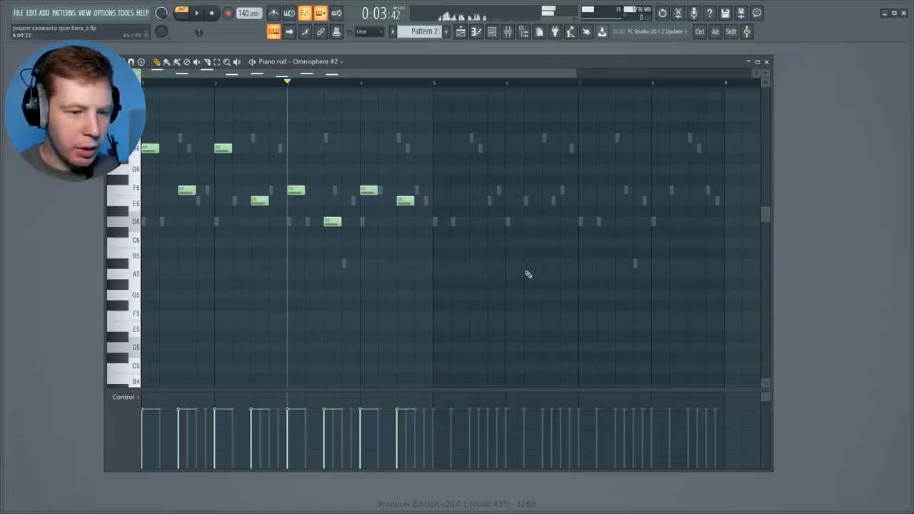
- Stretch the Omnisphere #2 notes into a continuous legato line and duplicate the four-bar phrase into bars 5 to 8
key("ctrl+l")
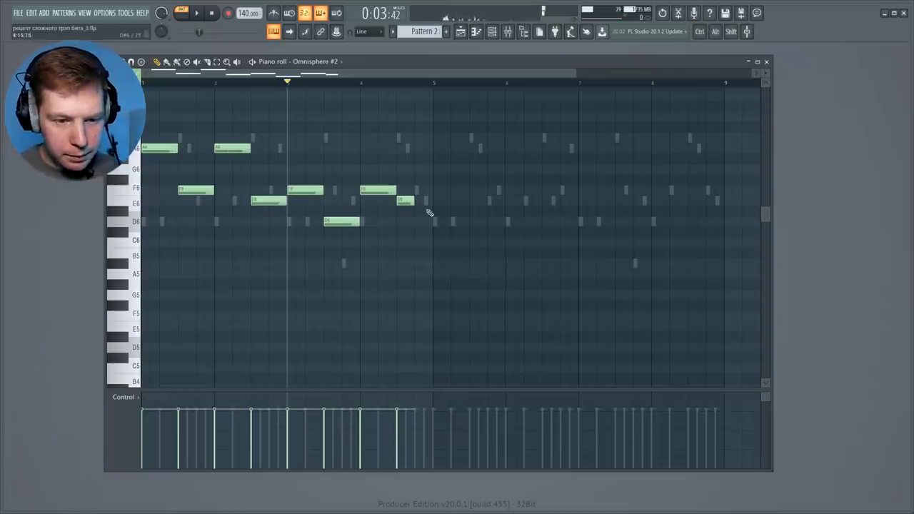
left_click_drag(434, 265, 439, 157)
left_click(455, 312, "ctrl")
- Transpose the Omnisphere #2 phrase down one octave and play it from the start
key("ctrl+Down")
key("space")
key("space")
left_click(143, 82)
key("space")
scroll(167, 188, "down", 4)
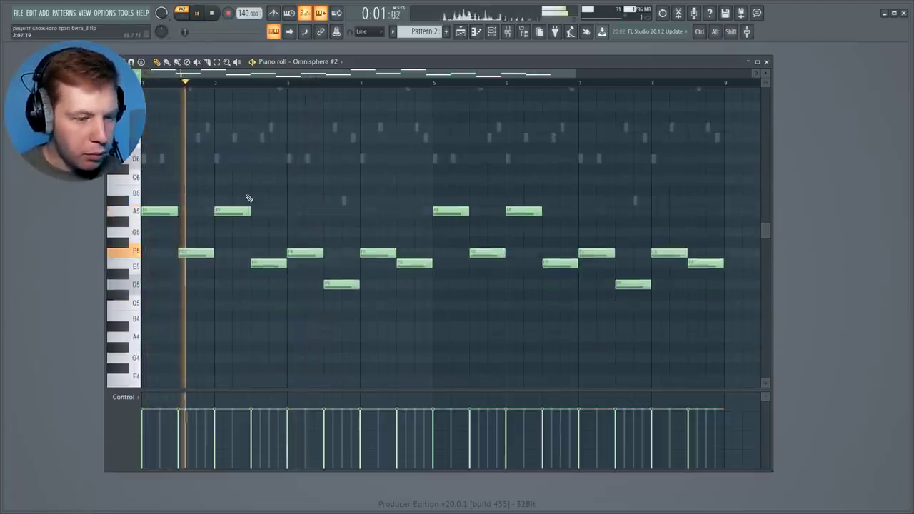
- Shorten the E5 note in bar 2 to one beat and add an F6 note on the last beat of that bar
left_click_drag(287, 264, 267, 265)
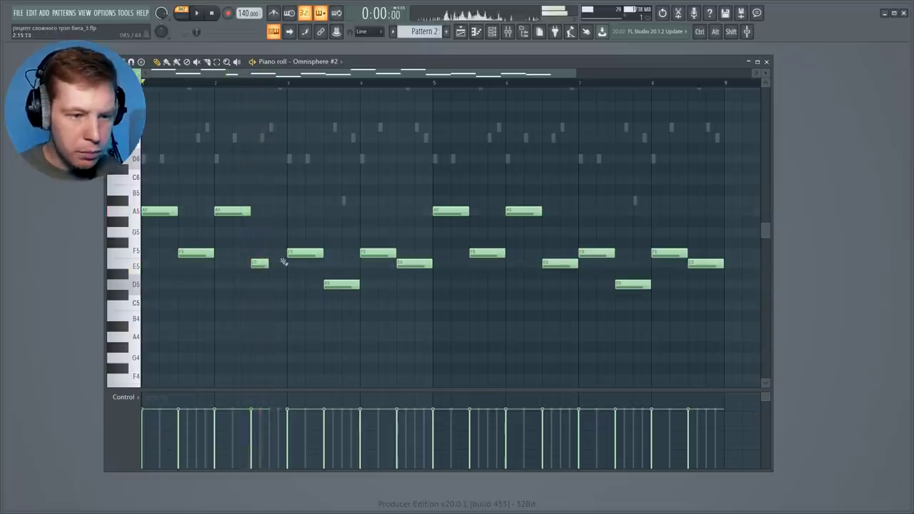
key("space")
left_click(279, 128)
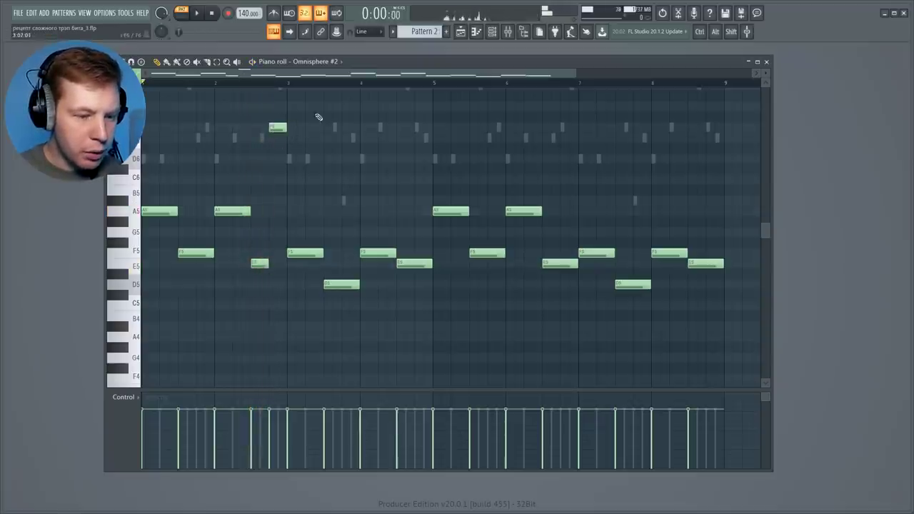
- Lower the last note of bar 2 by an octave, play the Omnisphere #2 phrase, and move that note to A5
key("ctrl+Down")
key("space")
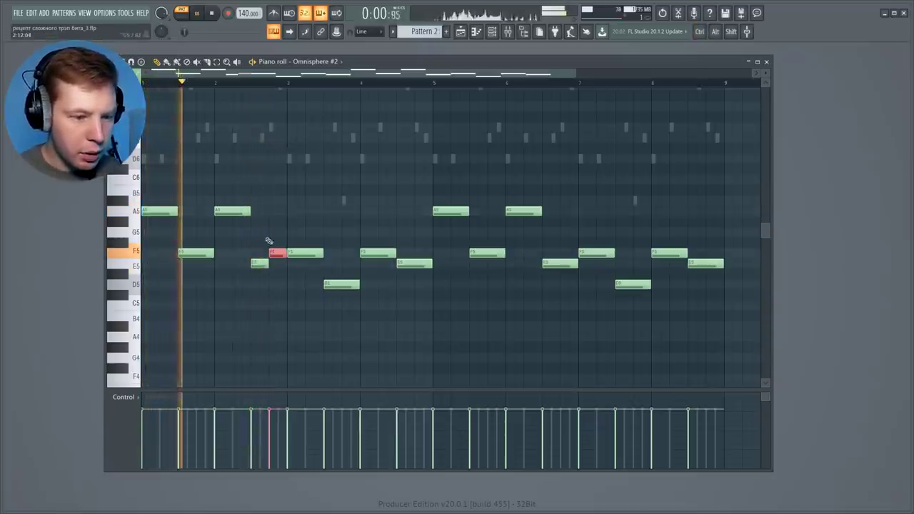
left_click_drag(275, 242, 276, 207)
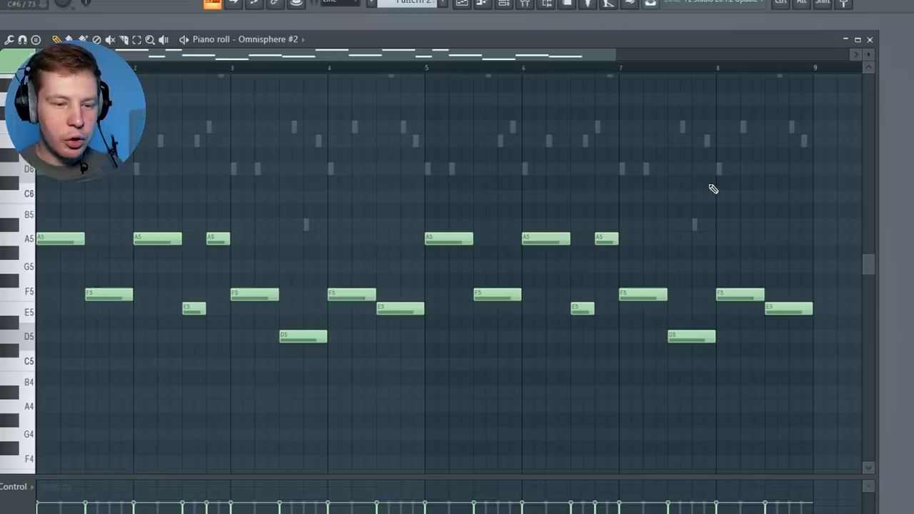
- Transpose the entire eight-bar Omnisphere #2 phrase up one octave and clear the note selection
left_click_drag(822, 165, 694, 266)
key("ctrl+a")
key("ctrl+Up")
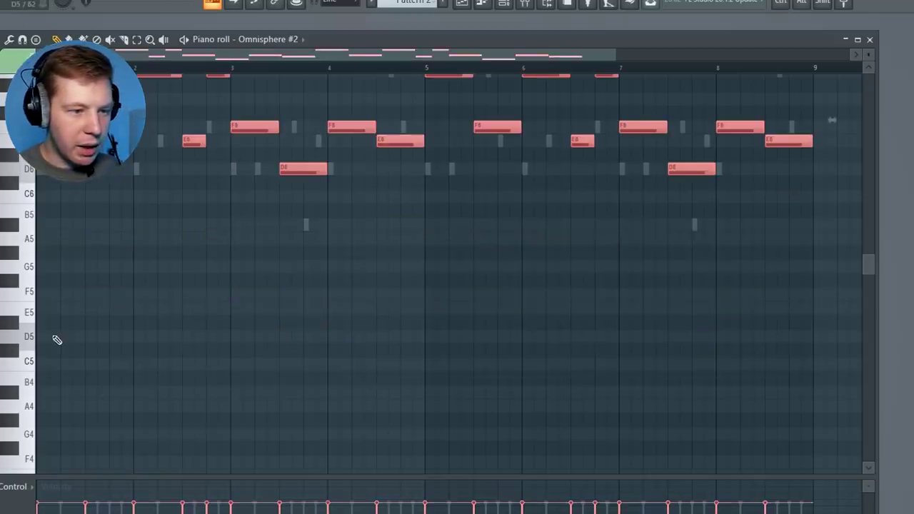
scroll(100, 224, "up", 4)
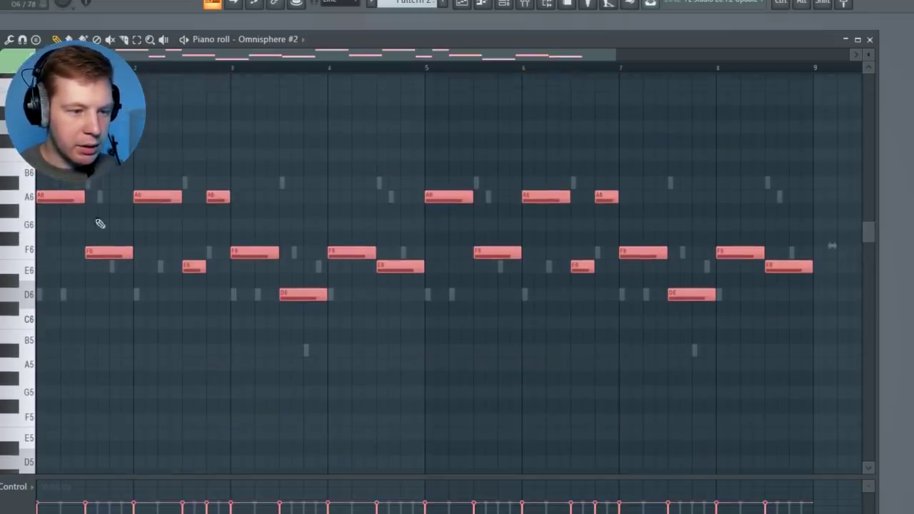
left_click(66, 305)
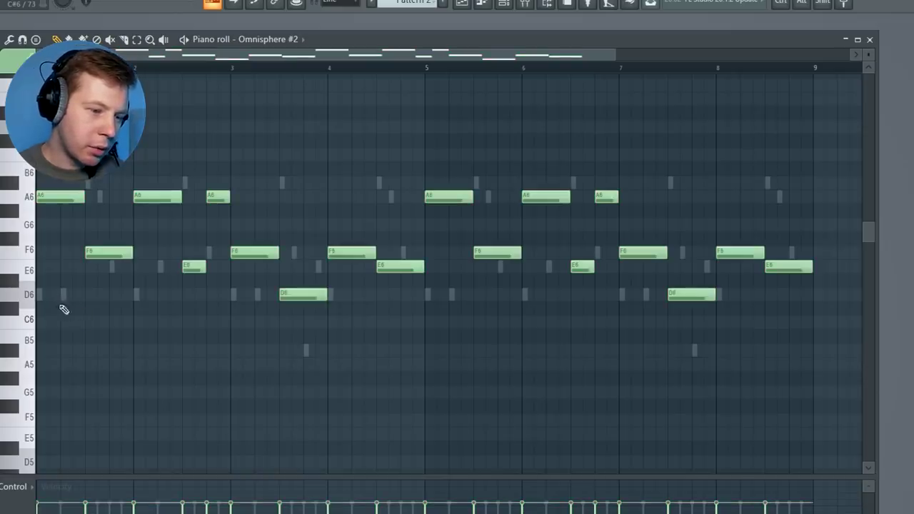
left_click(60, 295)
left_click(45, 253)
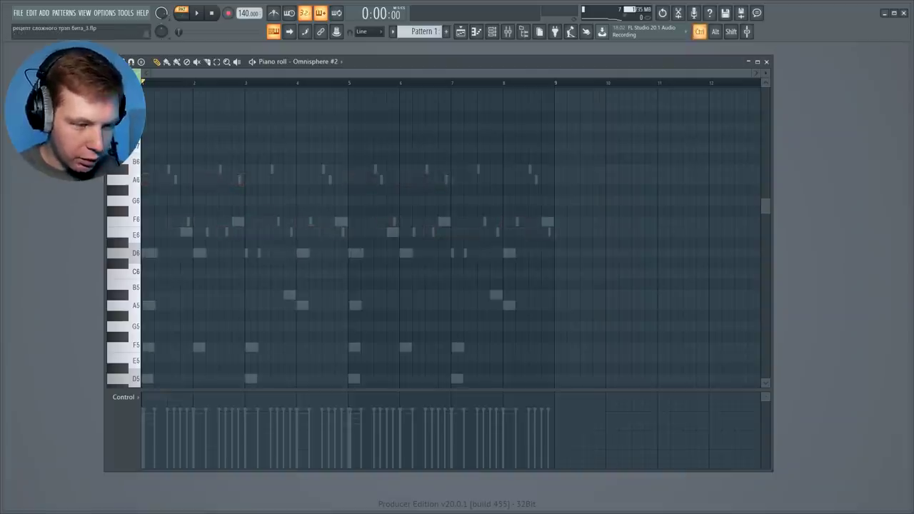
- Paste the phrase into Omnisphere #2 in Pattern 1, transpose it down one octave, and play it with the other parts
key("ctrl+v")
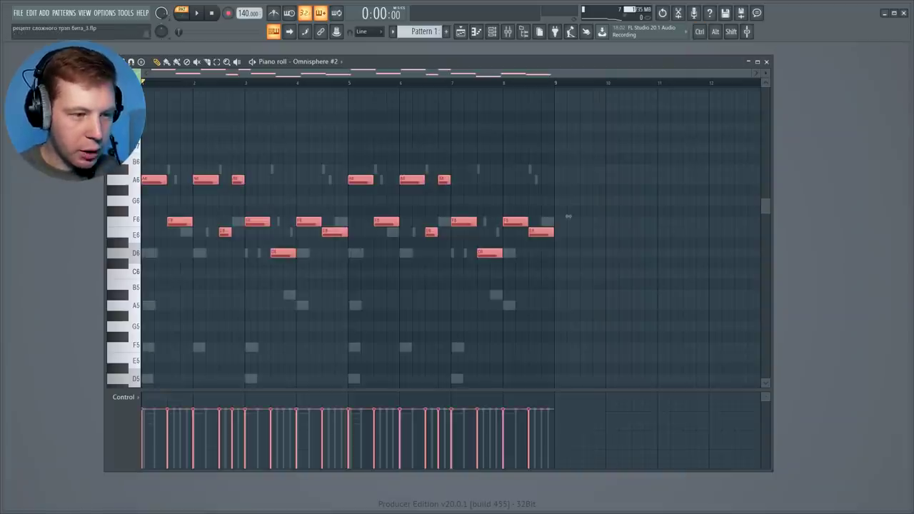
key("space")
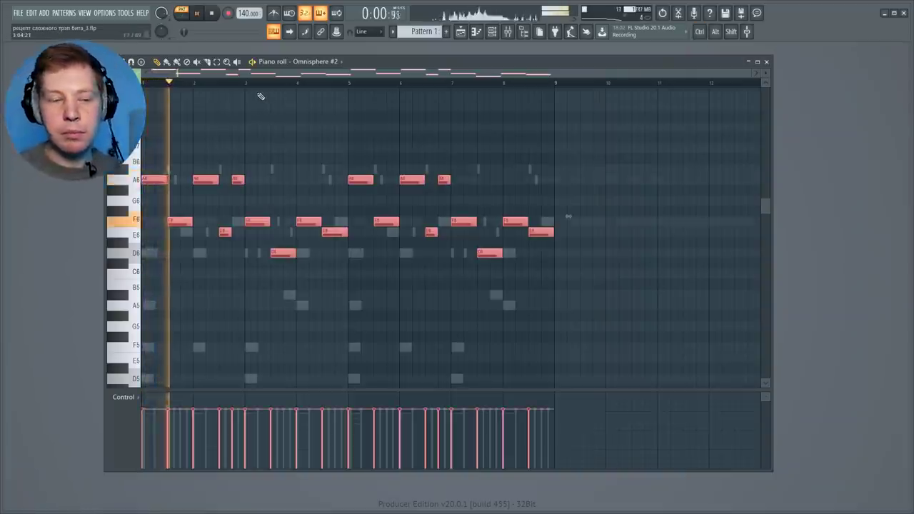
key("ctrl+Down")
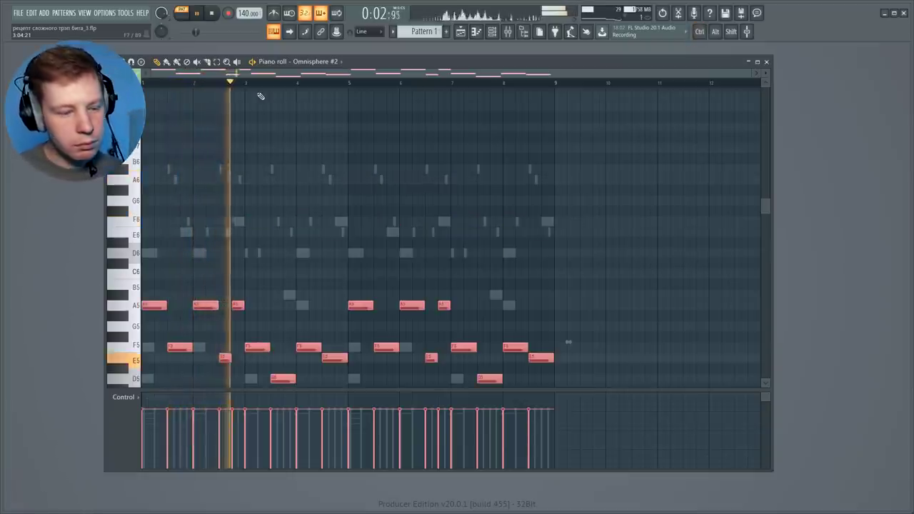
left_click(768, 65)
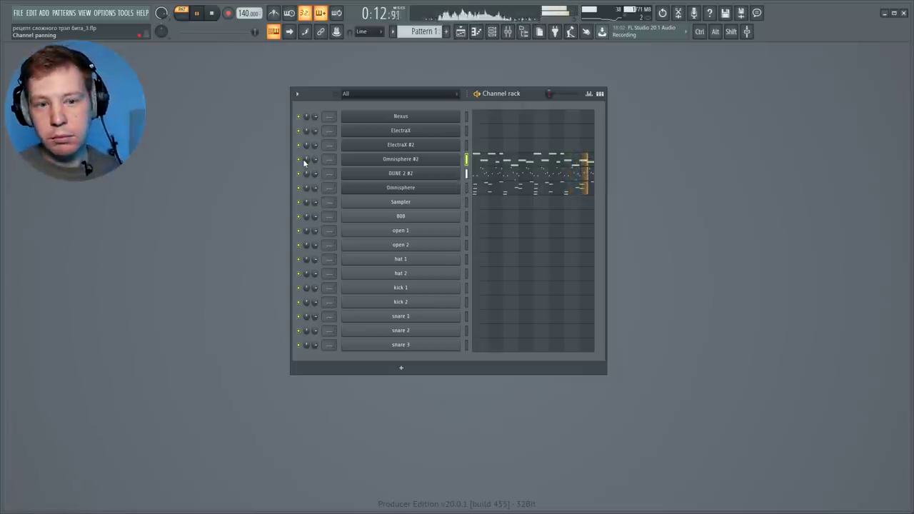
key("space")
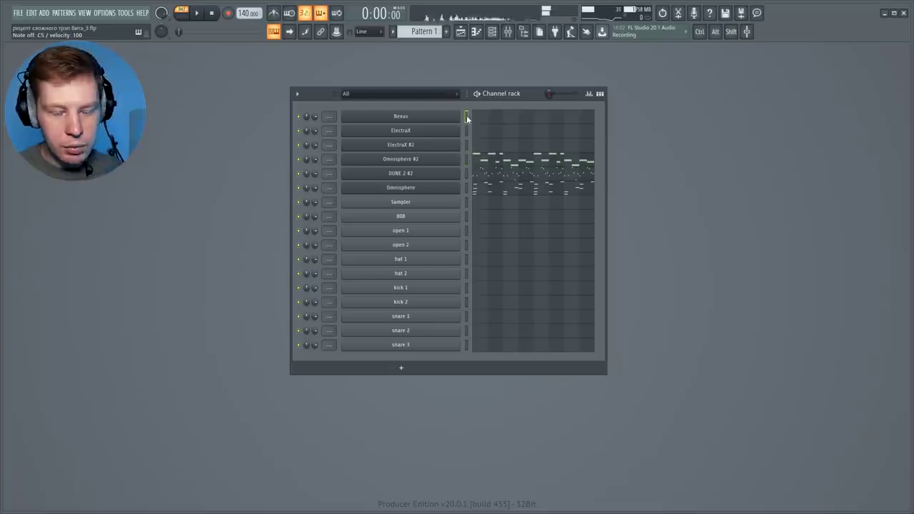
- Place a long D5 note at the start of bar 1 for ElectraX and audition it with a trial D5 in bar 3
left_click(494, 137)
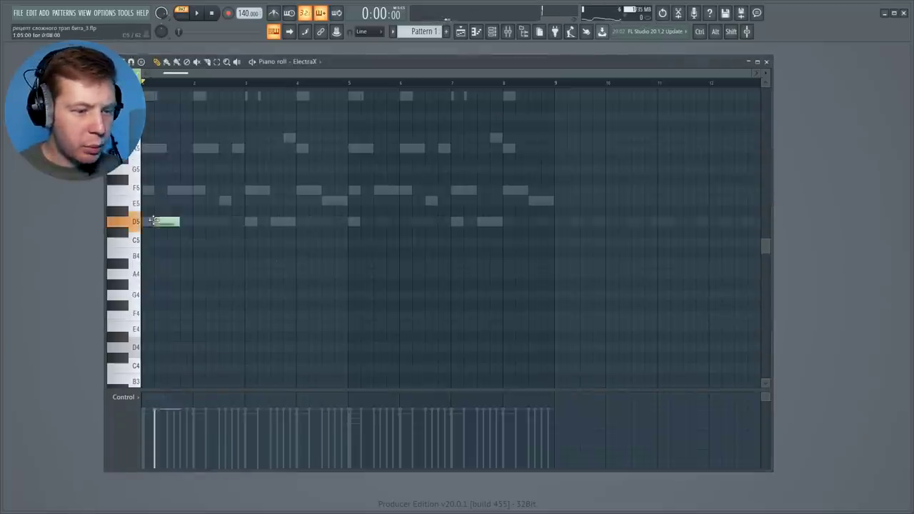
left_click_drag(153, 220, 145, 221)
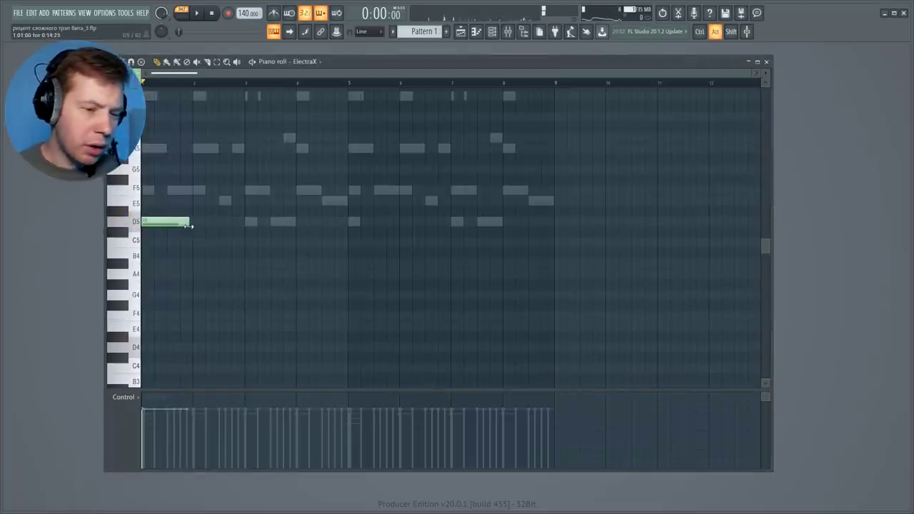
left_click(247, 222)
key("space")
key("space")
right_click(272, 222)
- Shorten the bar 1 D5 in ElectraX and add a D5 at the start of bar 2 and an F5 at bar 3
left_click_drag(189, 222, 165, 222)
left_click(198, 222)
key("space")
left_click(251, 190)
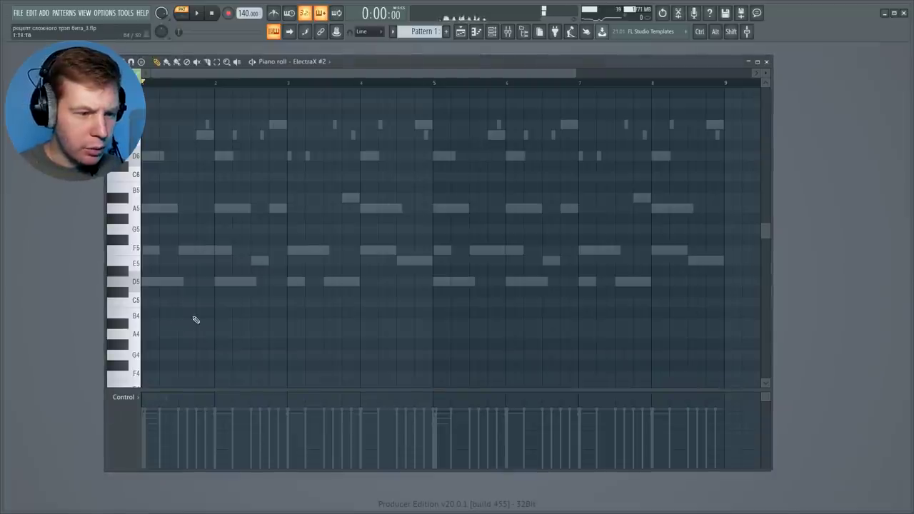
- Write a D5, F5, A5, D6 chord at the start of bar 1 in ElectraX #2 and repeat its lower three notes at bar 5
left_click(170, 283)
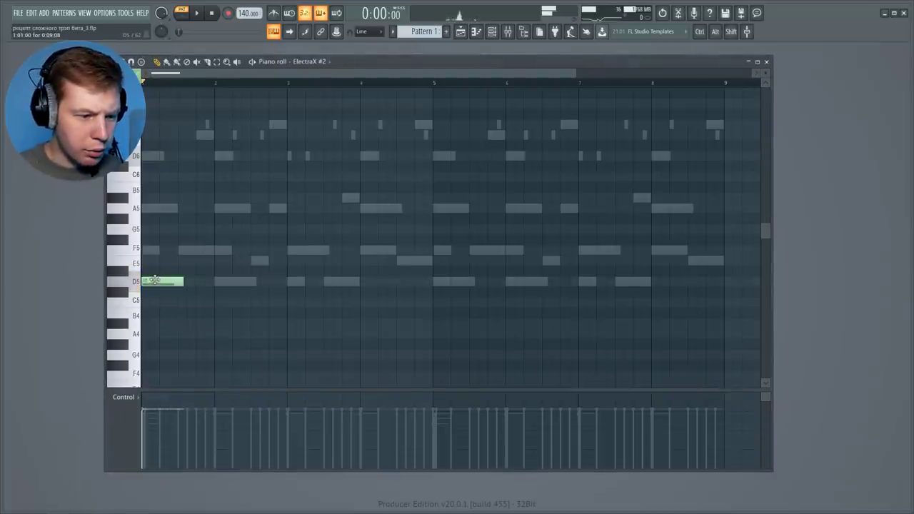
left_click(159, 249)
left_click(156, 209)
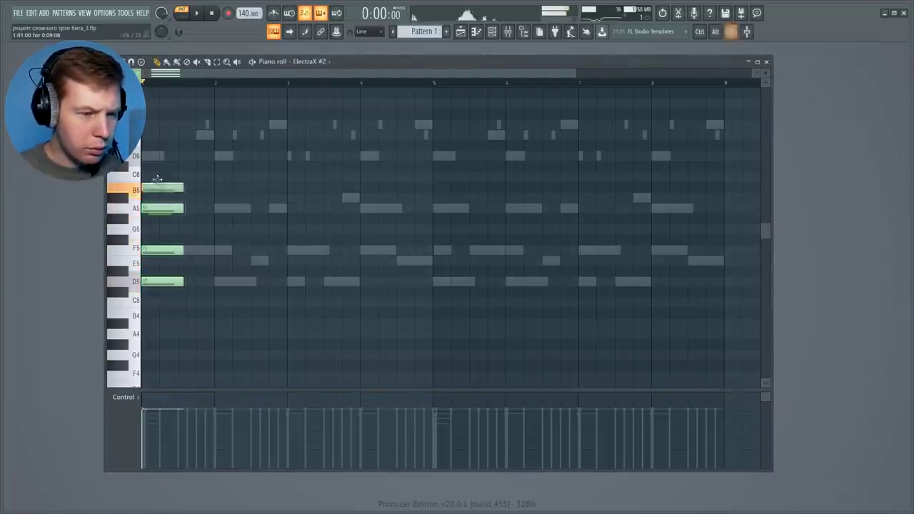
left_click(163, 155)
key("ctrl+b")
key("space")
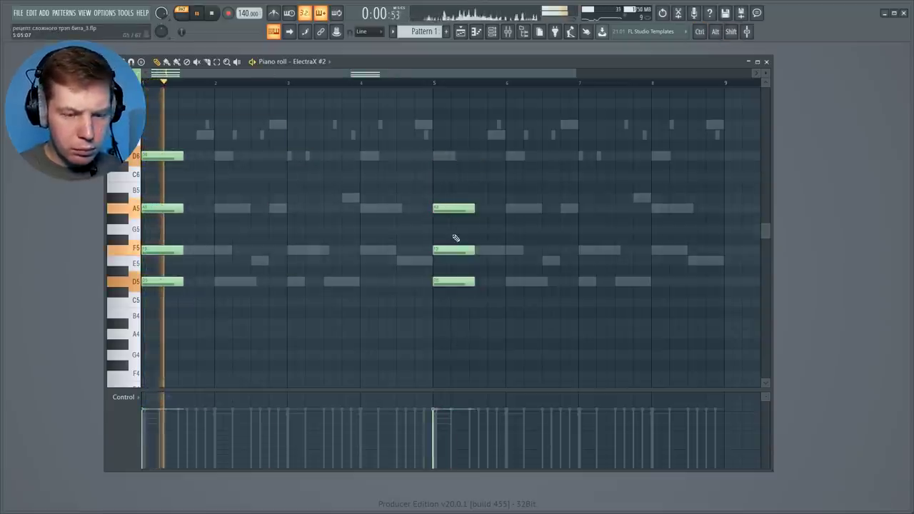
- Strum the ElectraX #2 chords with a stronger start-time offset in the strumizer and play them
key("alt+s")
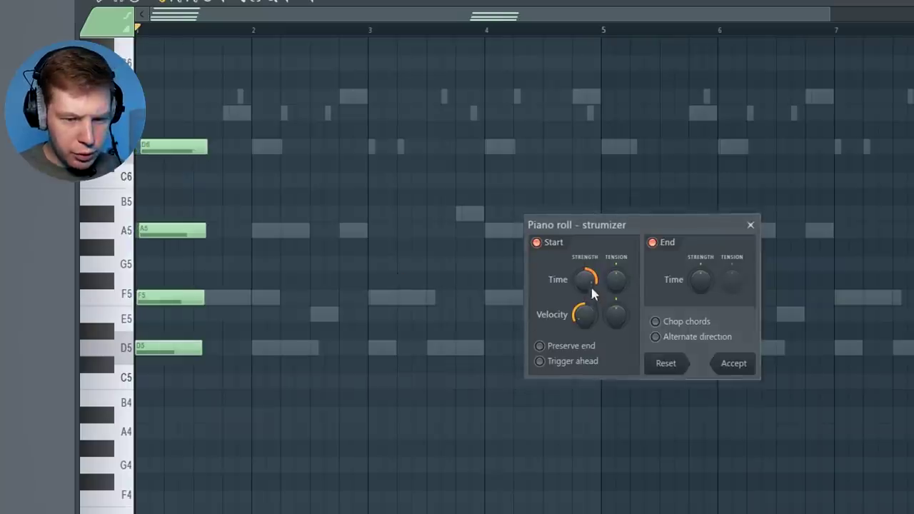
left_click_drag(589, 284, 590, 275)
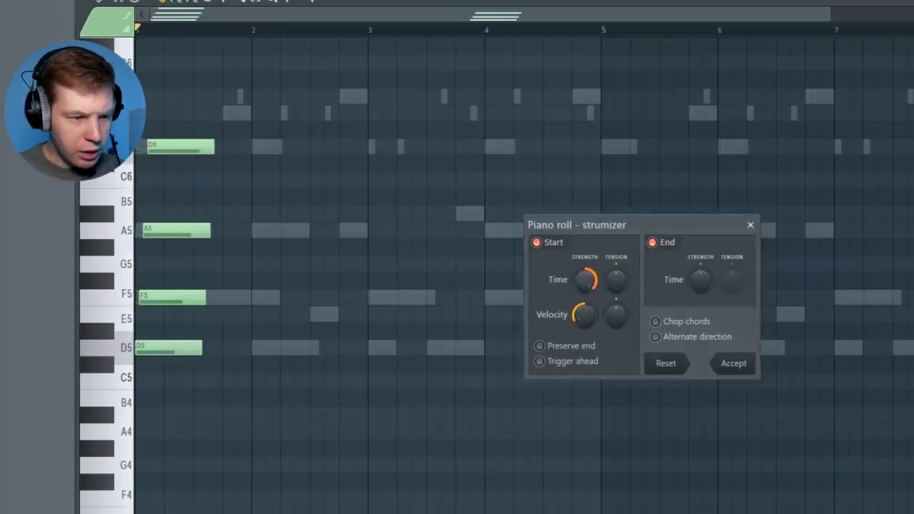
key("space")
key("space")
- Try an A5 note at the start of bar 2 in ElectraX #2 and play it
left_click(237, 218)
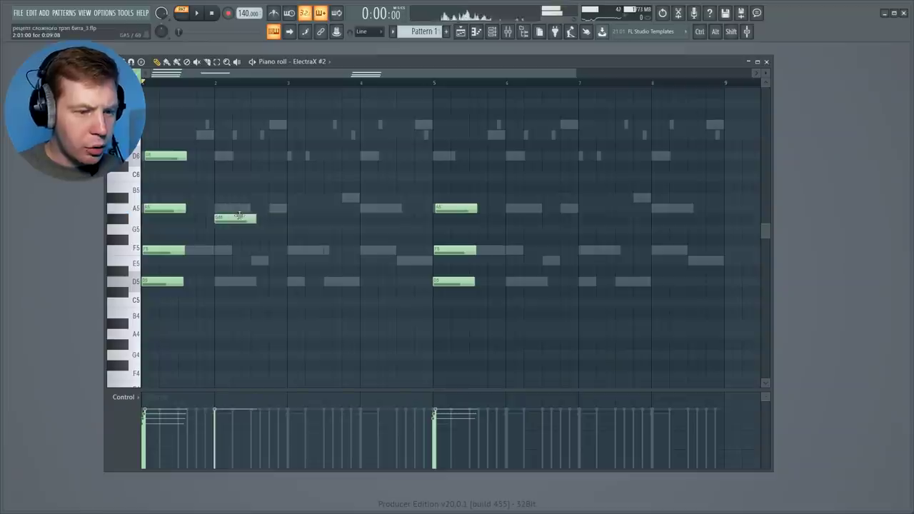
left_click_drag(233, 224, 247, 212)
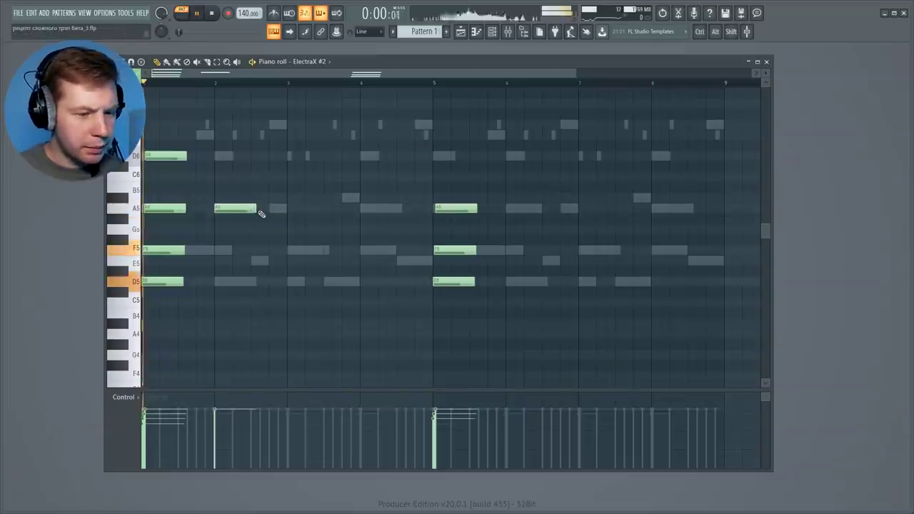
key("space")
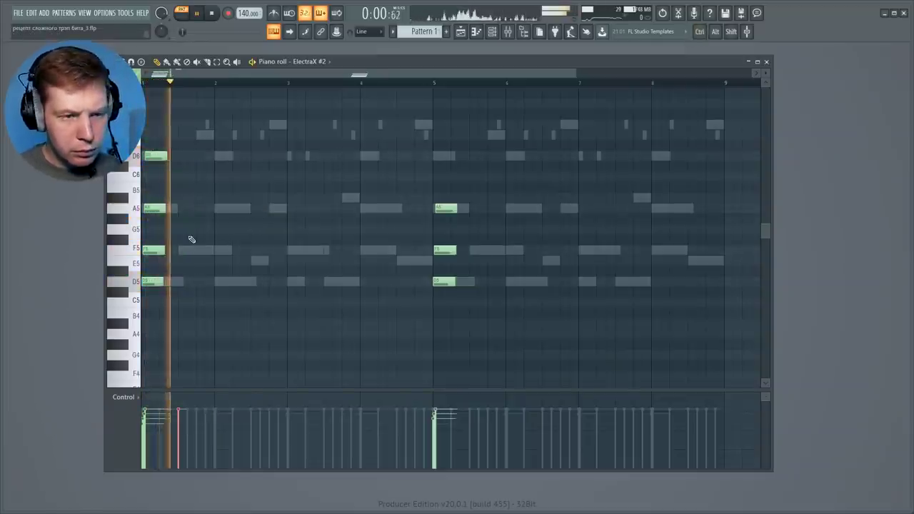
- Repeat the short mid-bar note in all eight bars of ElectraX #2, shift the series to A#5, play it and close the piano roll
scroll(197, 239, "up", 3)
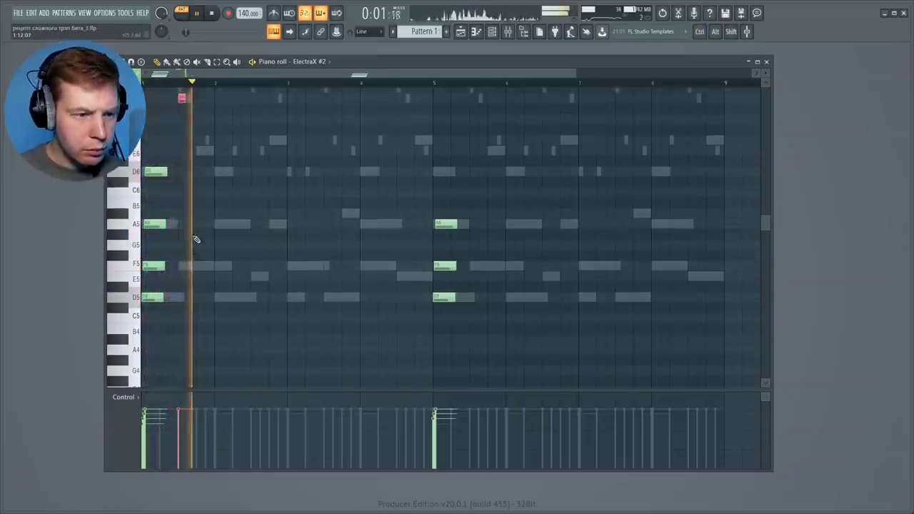
left_click(255, 145)
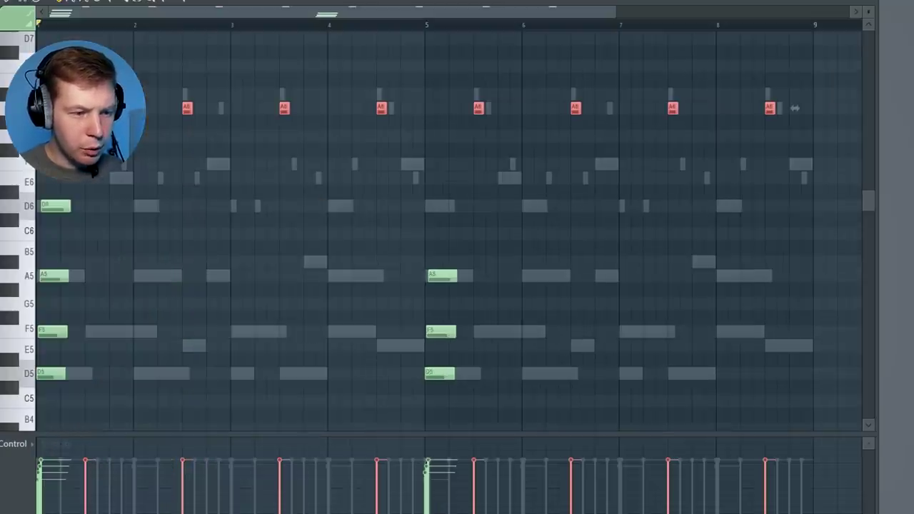
left_click_drag(794, 108, 792, 92)
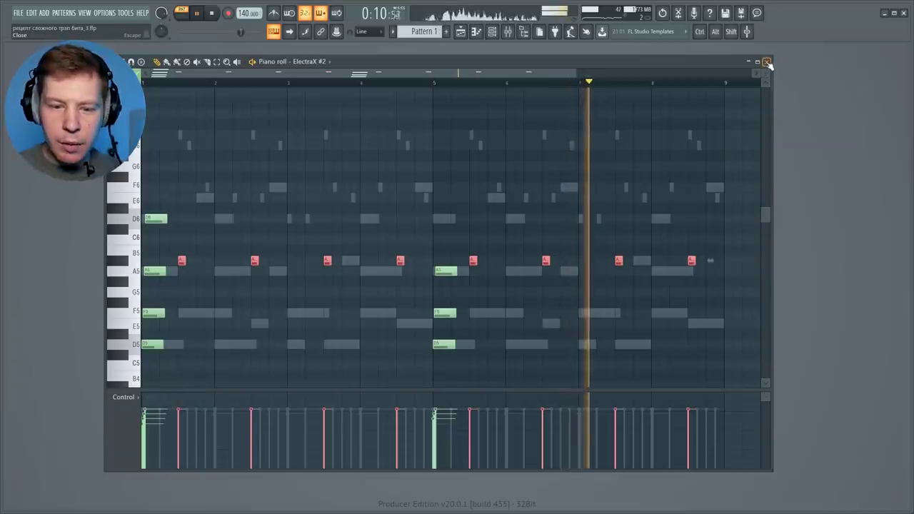
key("space")
left_click(600, 195, "ctrl")
left_click_drag(744, 224, 175, 265, "ctrl")
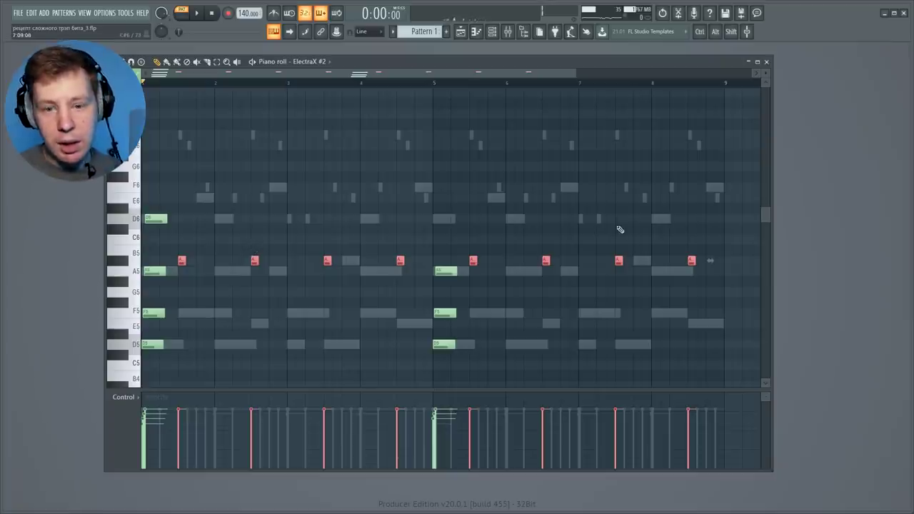
left_click(767, 61)
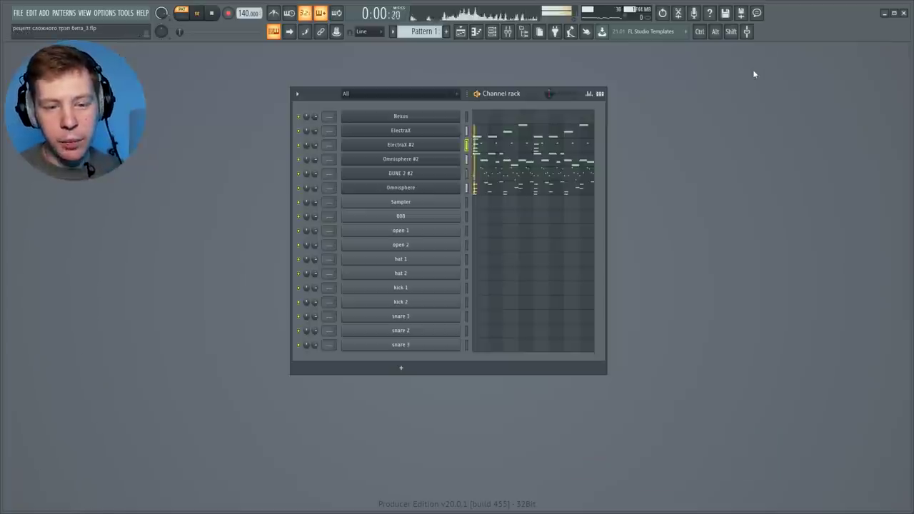
- Route the six channels from Nexus to Omnisphere to mixer tracks 2 through 7
left_click(511, 32)
left_click(322, 110)
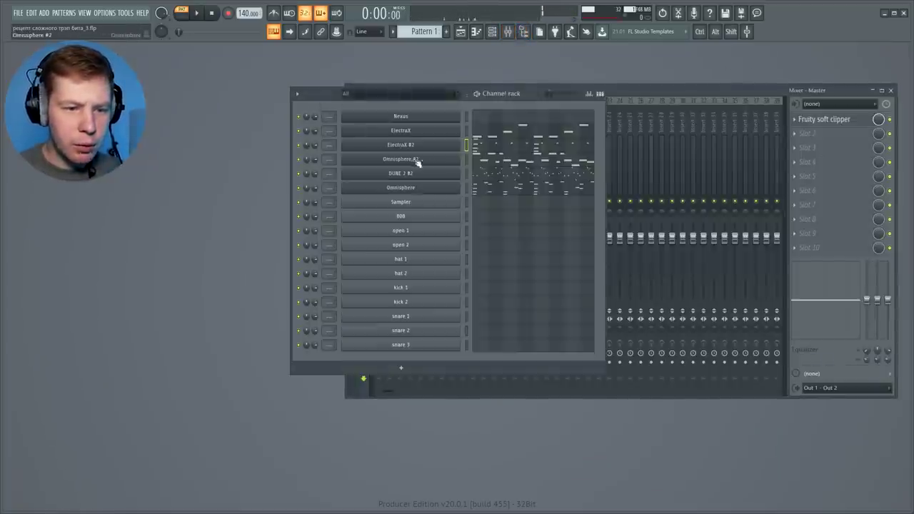
left_click_drag(465, 118, 471, 193)
left_click(628, 94)
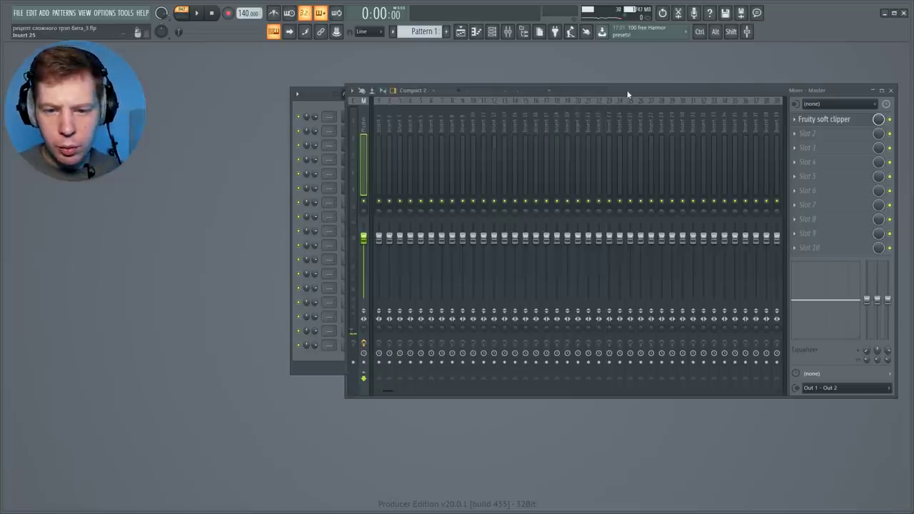
left_click(389, 123)
key("ctrl+shift+l")
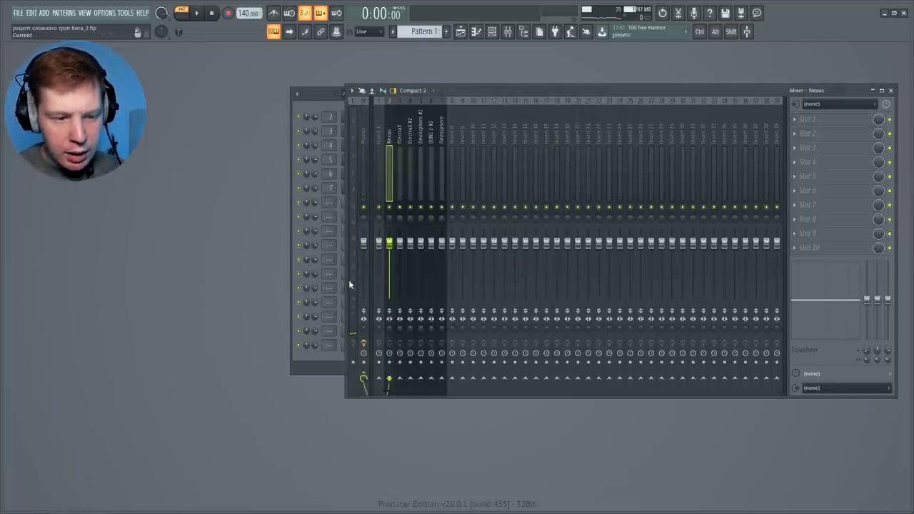
- Adjust the stereo separation of the Master track and play the pattern through the mixer
left_click(363, 329)
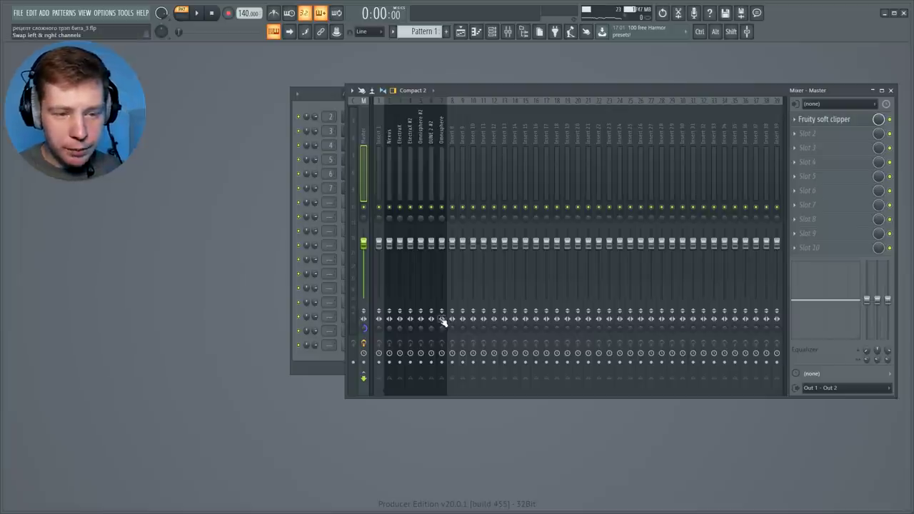
key("space")
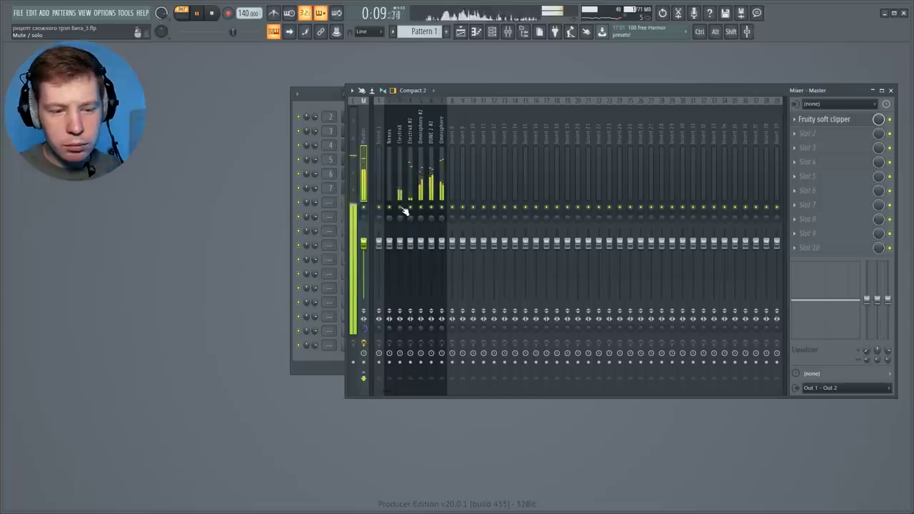
key("space")
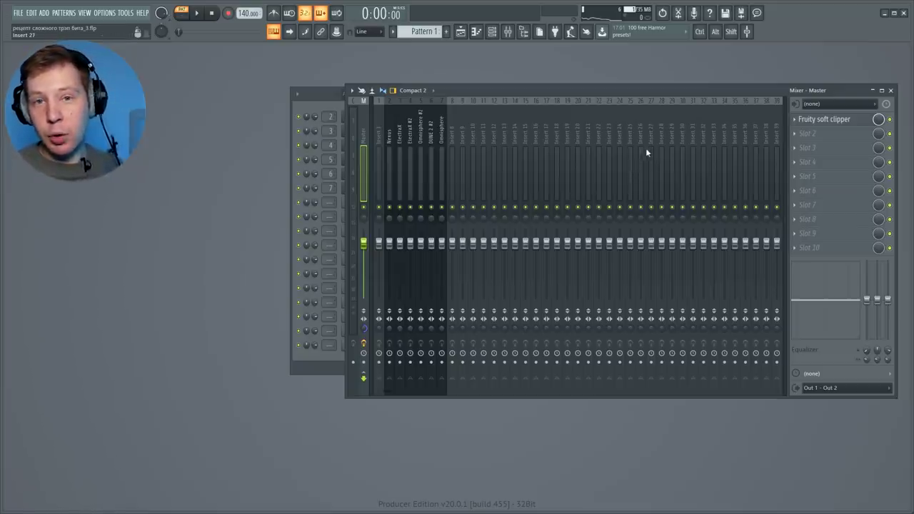
- Add an A6 note at step 7 of bar 1 in the Nexus piano roll, shorten it, and play it
left_click(891, 90)
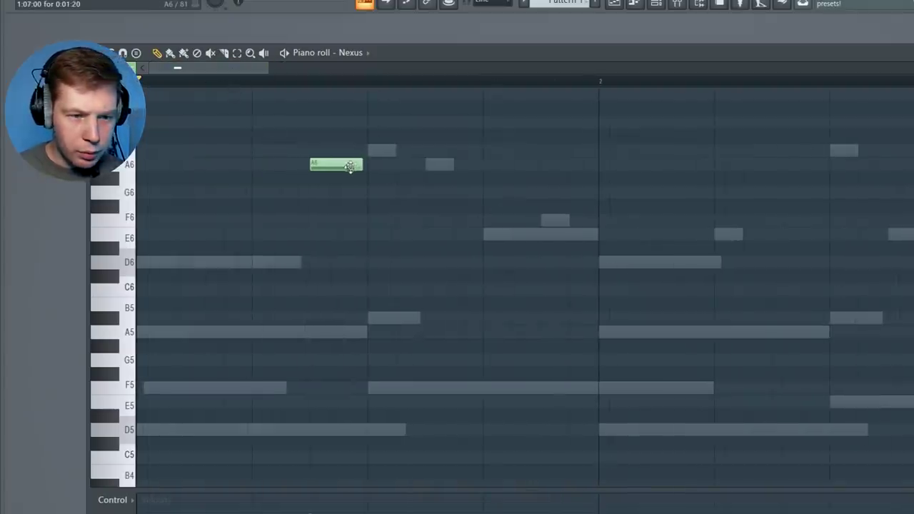
left_click_drag(361, 166, 335, 165)
key("space")
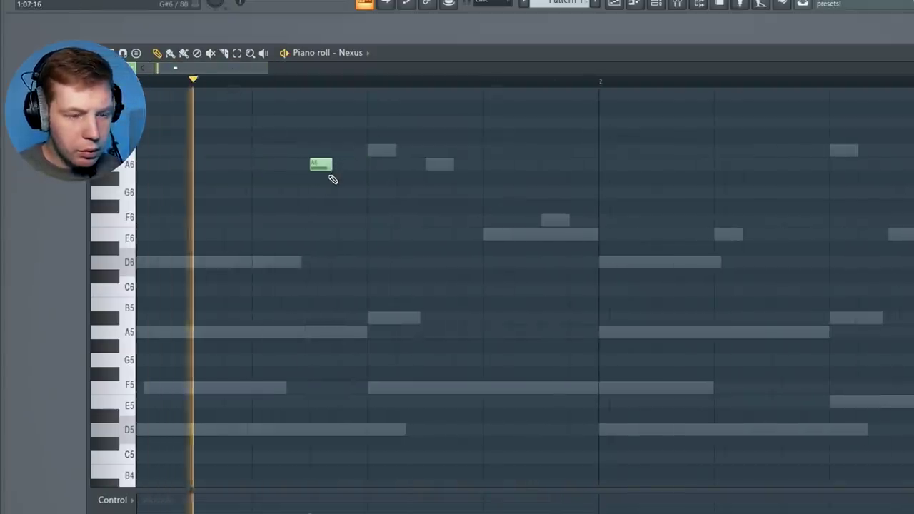
- Add a half-beat A#6 note on beat 3 of bar 1, follow it with A6, and play the Nexus phrase
key("space")
left_click(382, 150)
left_click_drag(390, 152, 422, 153)
key("space")
left_click(435, 164)
key("space")
- Move the short A6 pickup note closer to the A#6 note with the snap at 1/3 step and play it
left_click_drag(500, 156, 418, 185)
left_click_drag(317, 165, 415, 179)
left_click(493, 2)
left_click(495, 78)
scroll(364, 161, "up", 3)
key("space")
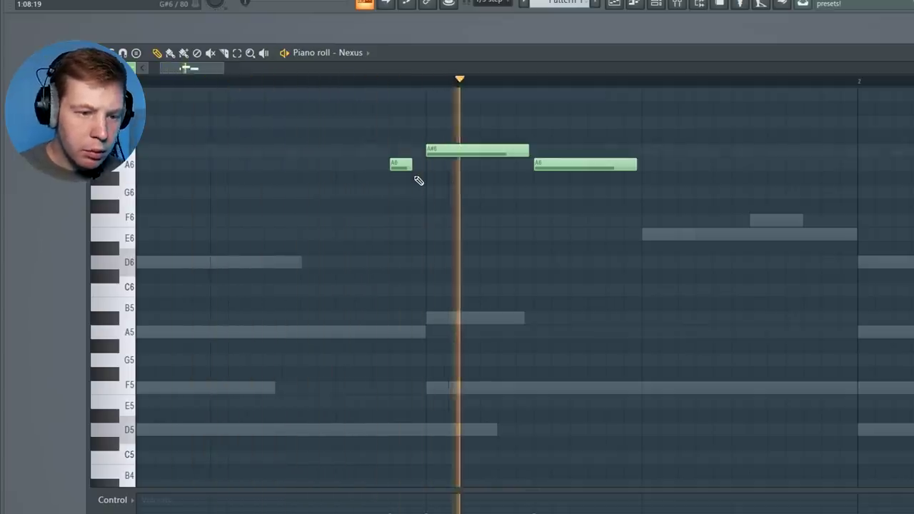
- Copy the long A6 note to E6 on beat 4 of bar 1, shorten the three longer notes slightly, and play them
key("space")
left_click_drag(588, 158, 691, 233)
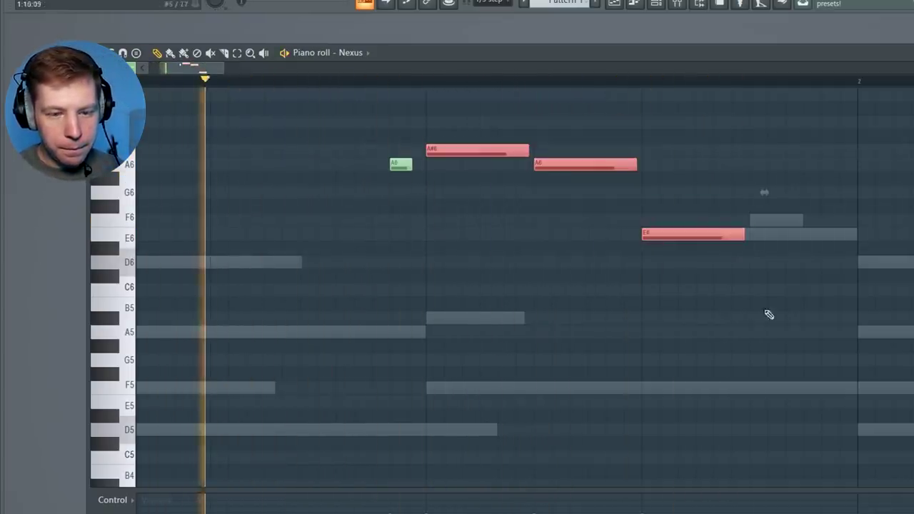
key("space")
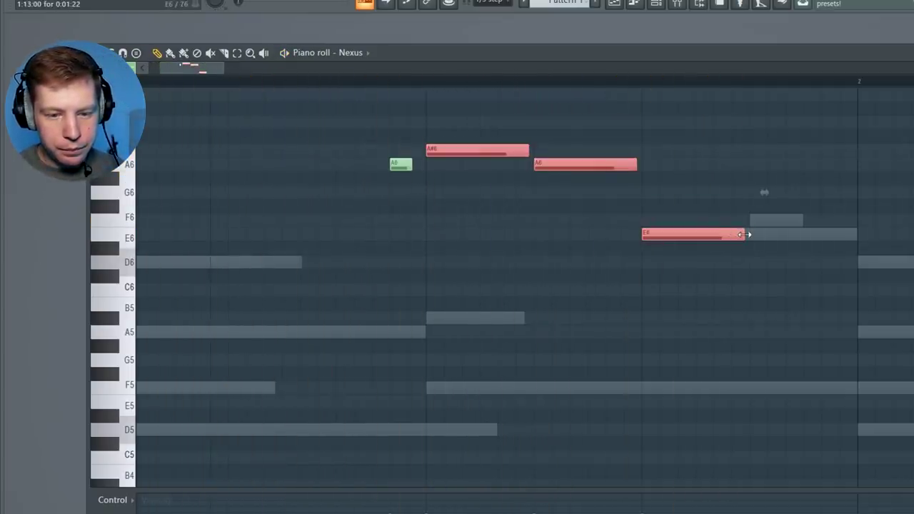
left_click_drag(743, 234, 725, 234)
left_click(719, 292)
key("space")
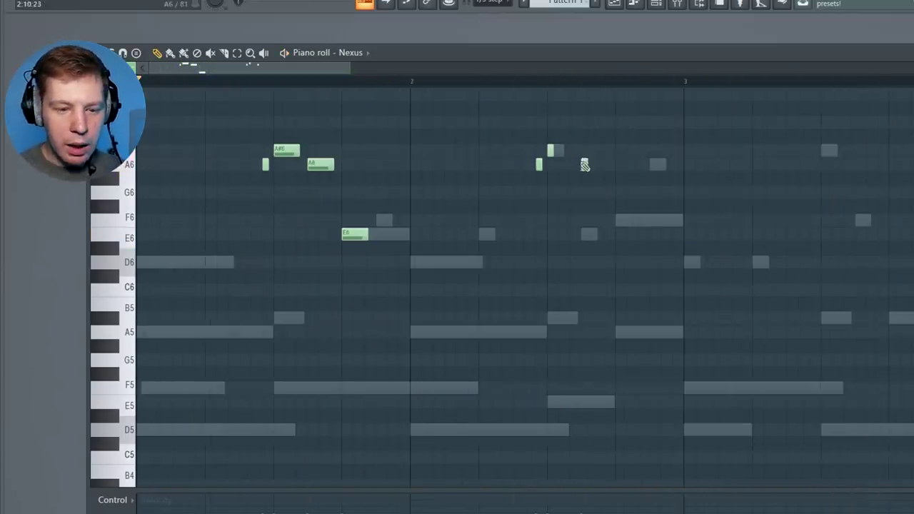
- Add short A6, F6 and A5 notes in the second half of bar 2 and set the snap to Line
left_click(583, 163)
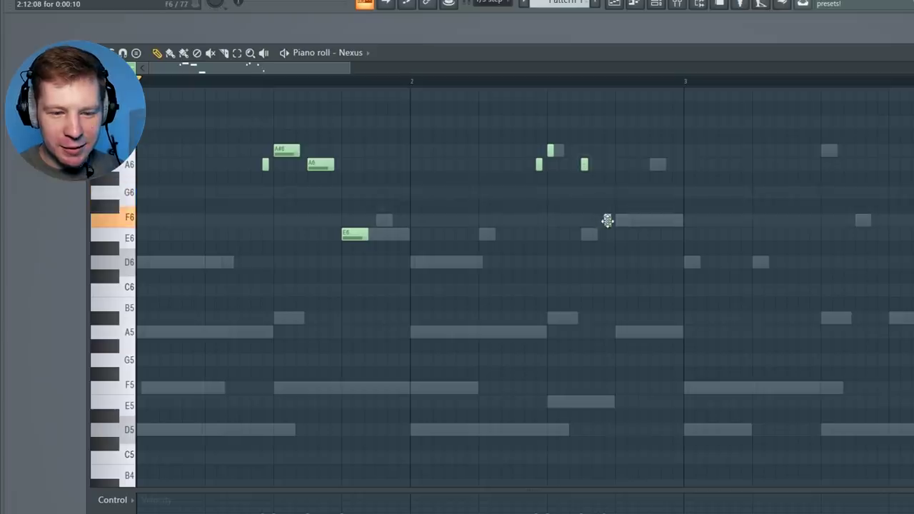
left_click(617, 220)
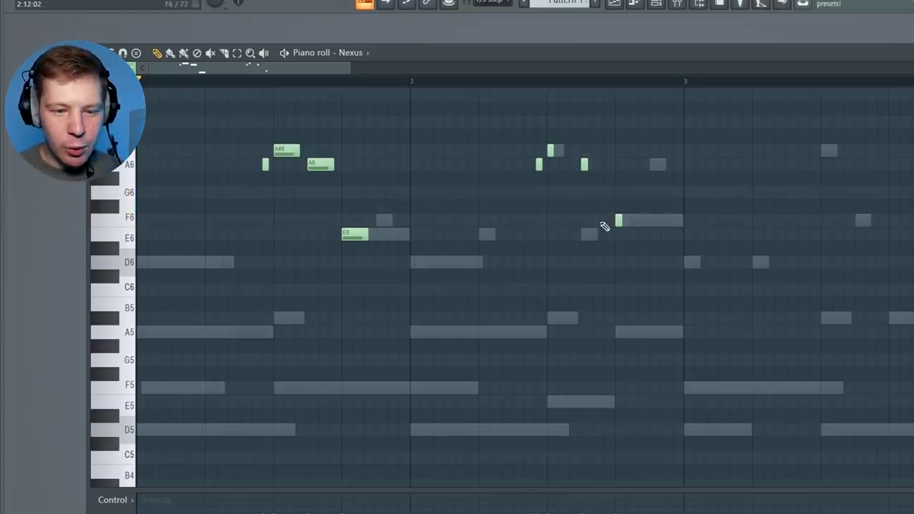
left_click_drag(655, 336, 651, 340)
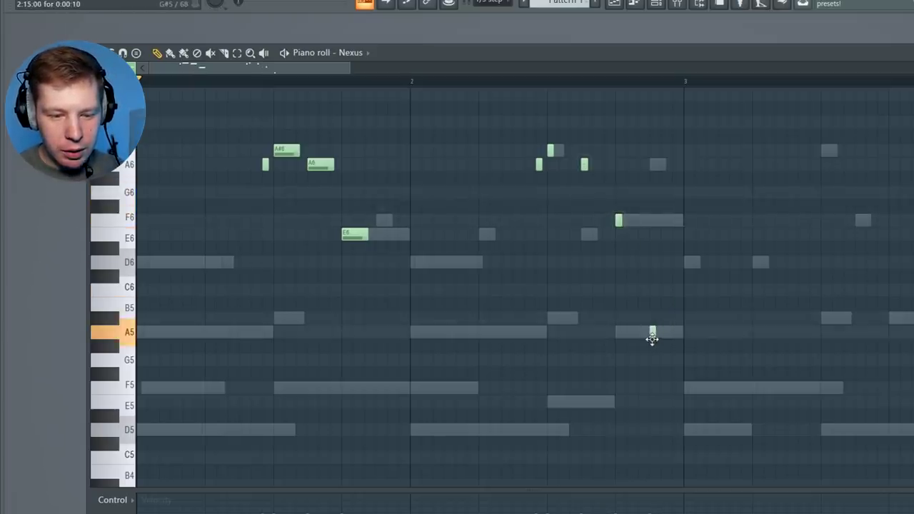
left_click(490, 4)
left_click(500, 15)
- Try the last note of bar 2 an octave higher, return it to A5, and play it
left_click_drag(748, 285, 635, 364)
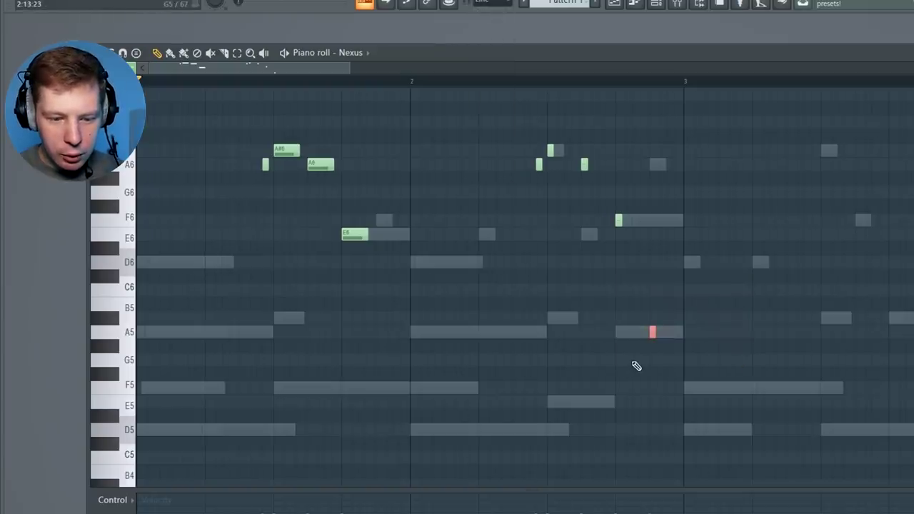
key("ctrl+Up")
key("space")
key("ctrl+Down")
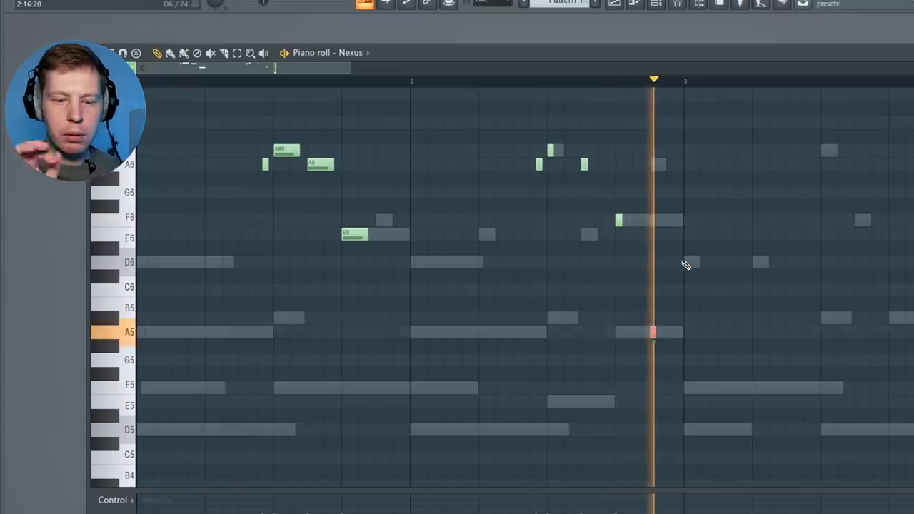
key("space")
- Lengthen the A5 note nearly to the end of bar 2 and play the pattern
key("ctrl+d")
left_click_drag(655, 333, 677, 335)
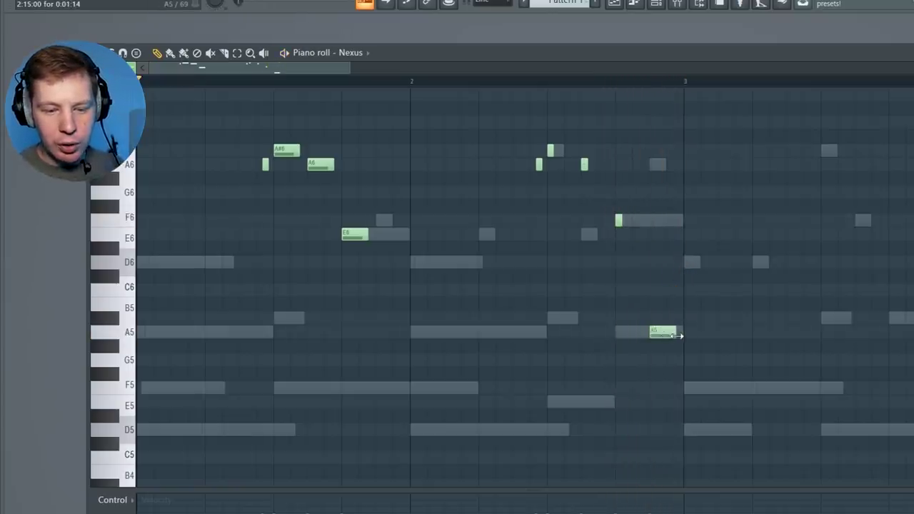
key("space")
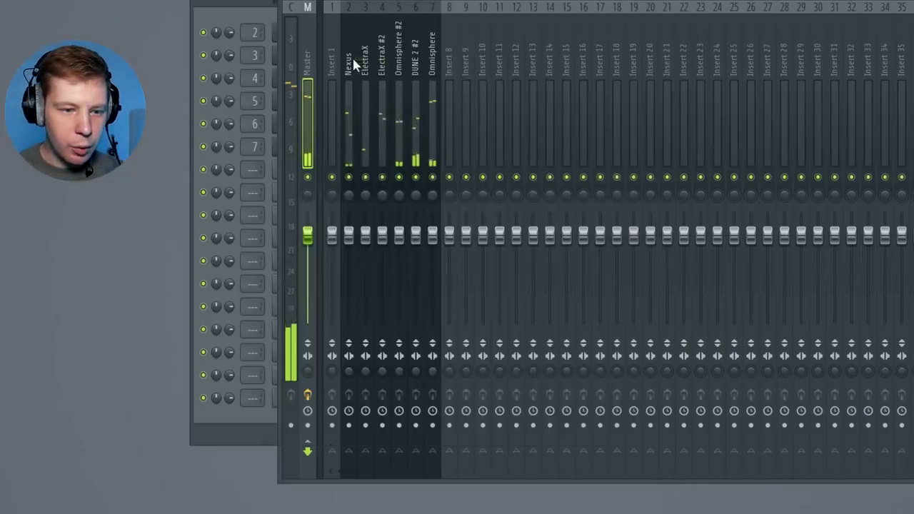
- Route mixer tracks 2 through 7 to Insert 9 only
left_click_drag(391, 135, 440, 147)
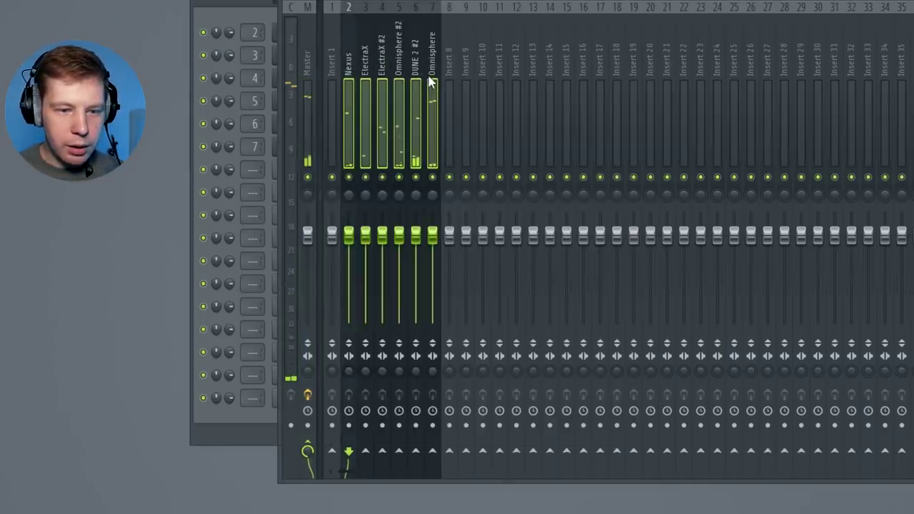
right_click(468, 451)
left_click(483, 473)
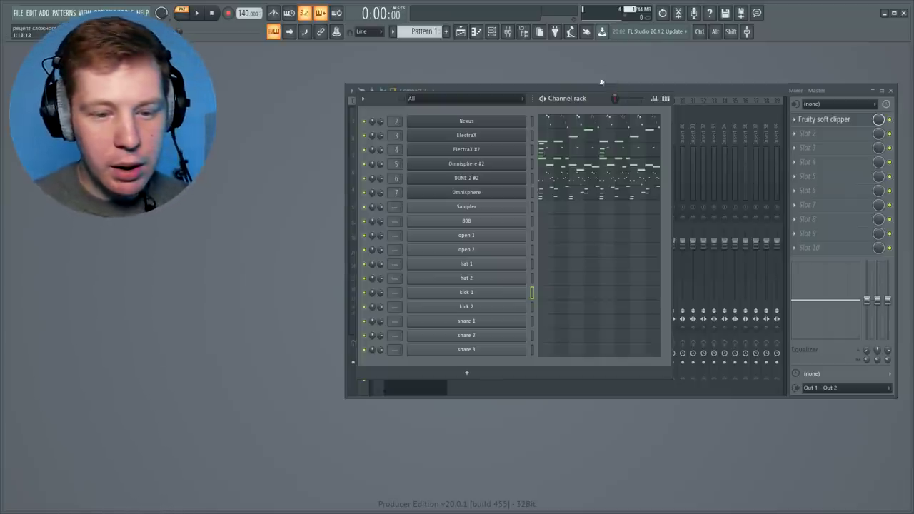
- Inspect the sampler settings and name field of the open 1 channel and close them
left_click(510, 235)
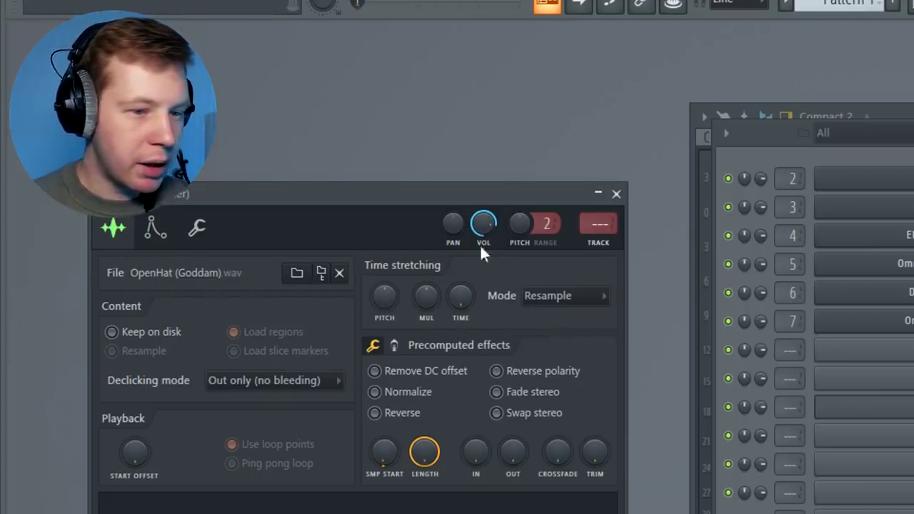
left_click(619, 195)
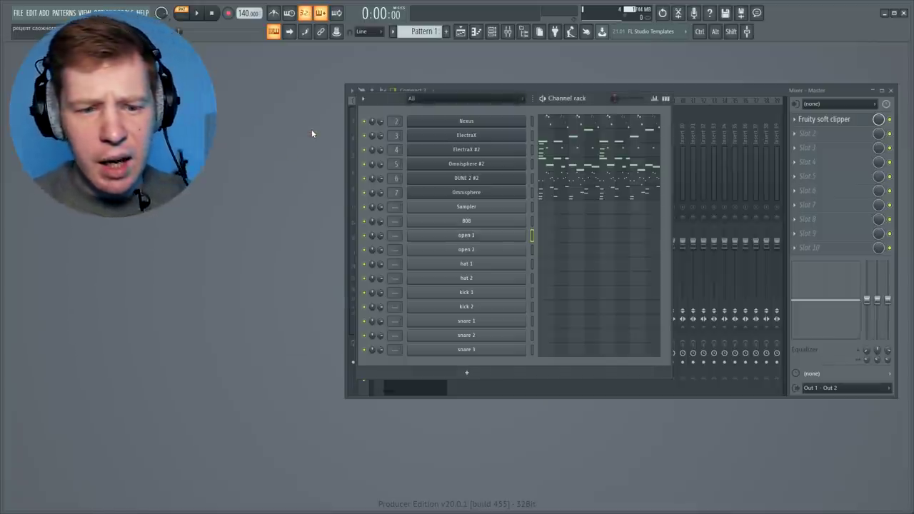
left_click(499, 236)
left_click(500, 237, "shift")
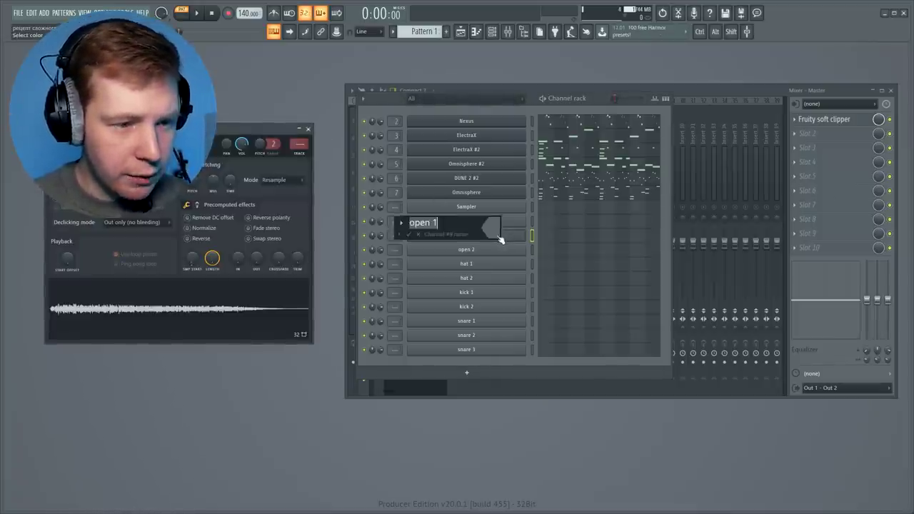
type("808")
key("Return")
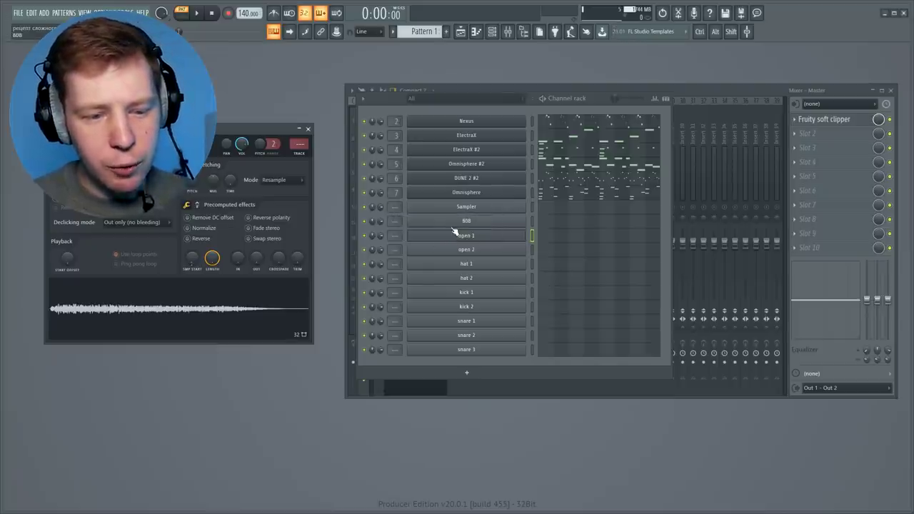
left_click(308, 129)
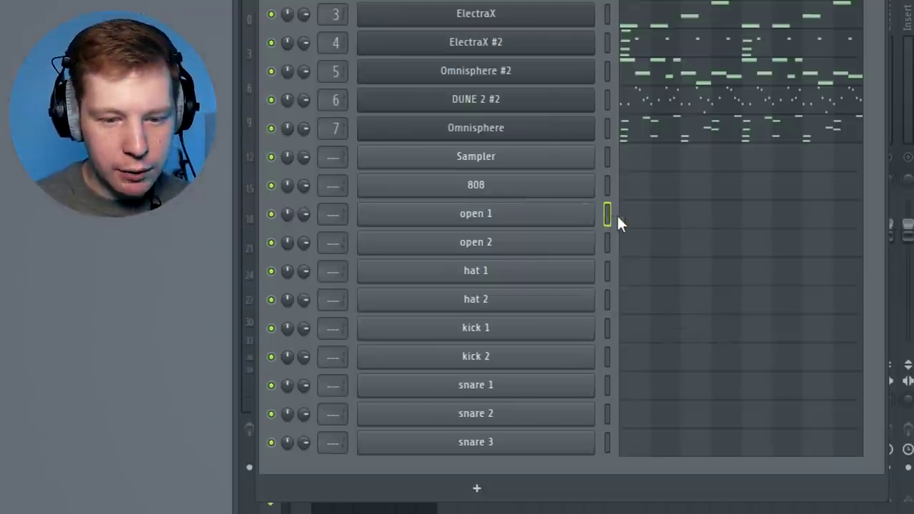
- Reorder the drum channels below 808 as kicks, snares, hats and opens, and select everything from 808 to open 2
double_click(531, 236)
left_click(531, 235)
key("alt+Down")
key("alt+Down")
key("alt+Down")
key("alt+Down")
key("alt+Down")
key("alt+Down")
key("alt+Down")
key("alt+Down")
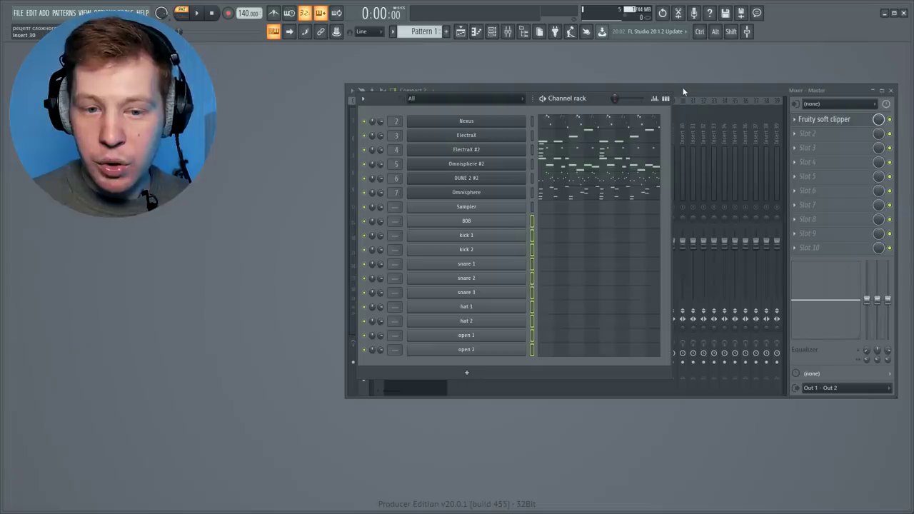
- Route the ten channels from 808 to open 2 to mixer tracks 12 through 21
left_click(683, 89)
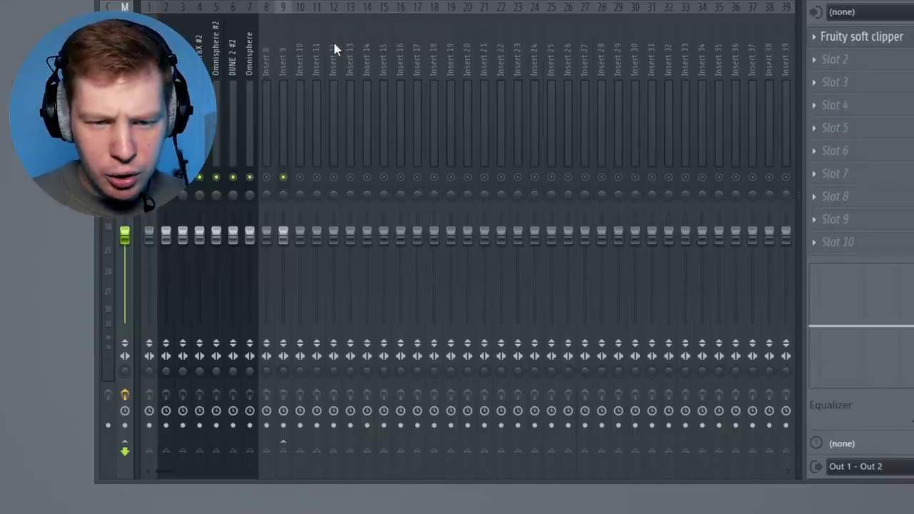
left_click(334, 45)
key("ctrl+shift+l")
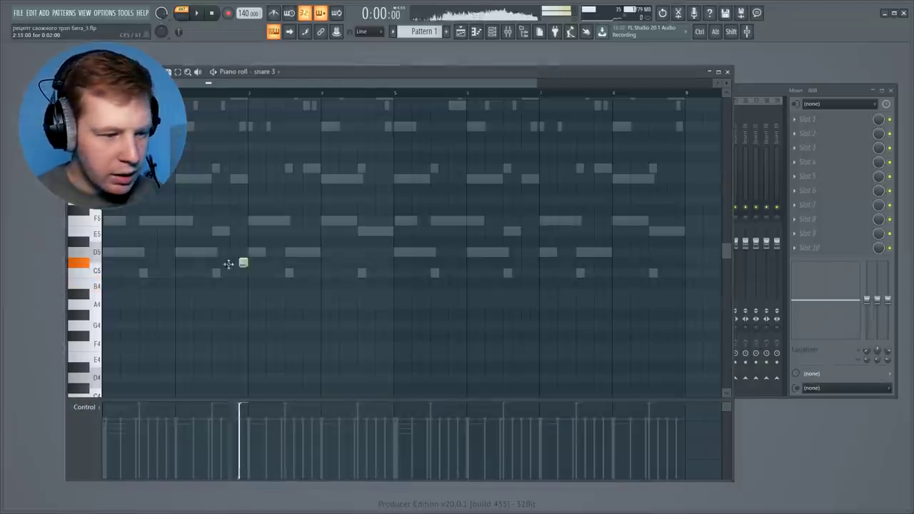
- Write a G4 rhythm for snare 3, with a hit on beat 3 of bar 1 and extra off-beat hits
left_click_drag(228, 265, 132, 335)
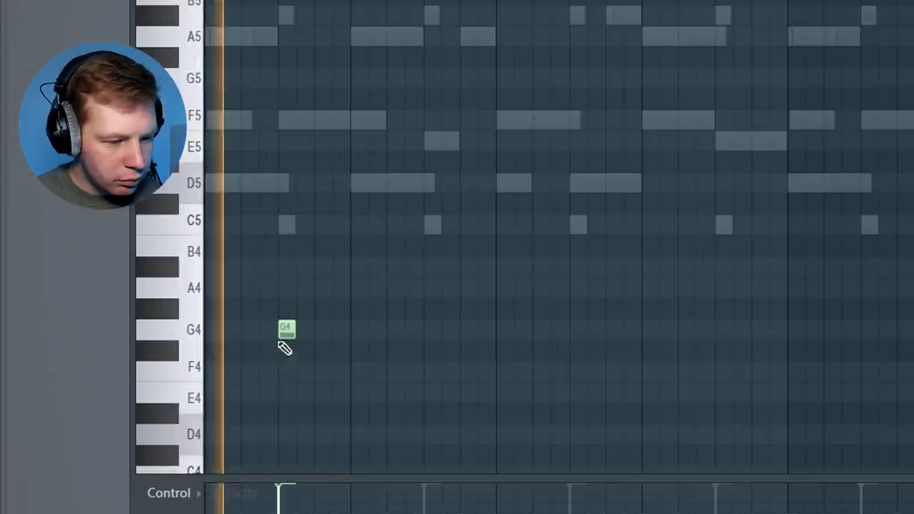
left_click(170, 326)
left_click(378, 329)
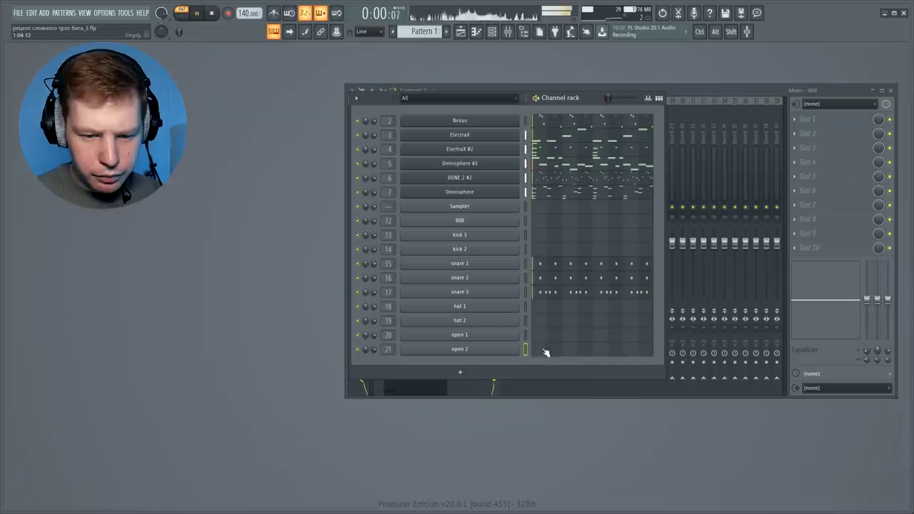
- Write C5 hits for open 2 on every beat of the first four bars, with every second hit slightly softer
left_click(546, 352)
key("space")
left_click_drag(464, 336, 56, 280)
left_click(106, 273, "shift")
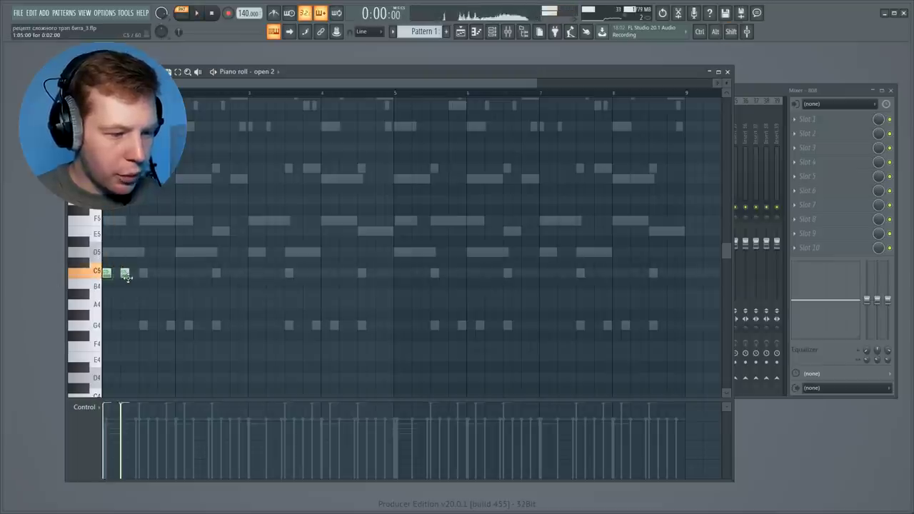
key("space")
key("space")
left_click_drag(295, 275, 322, 282)
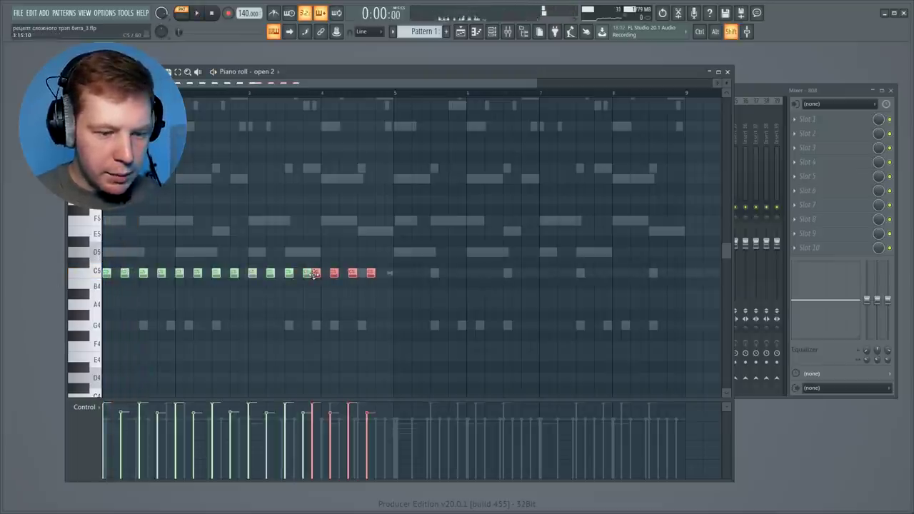
left_click(335, 310)
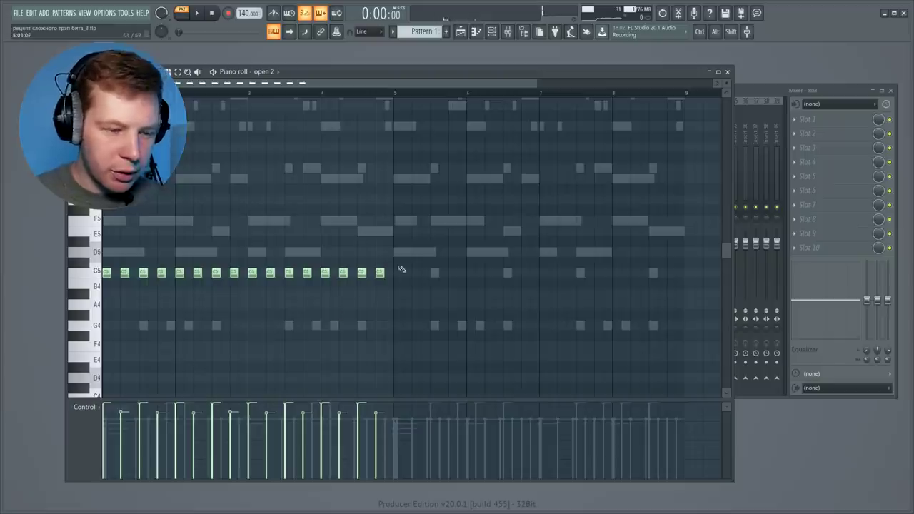
- Cut all the open 2 notes, paste them into Pattern 3 and play them
key("ctrl+a")
key("ctrl+x")
key("F4")
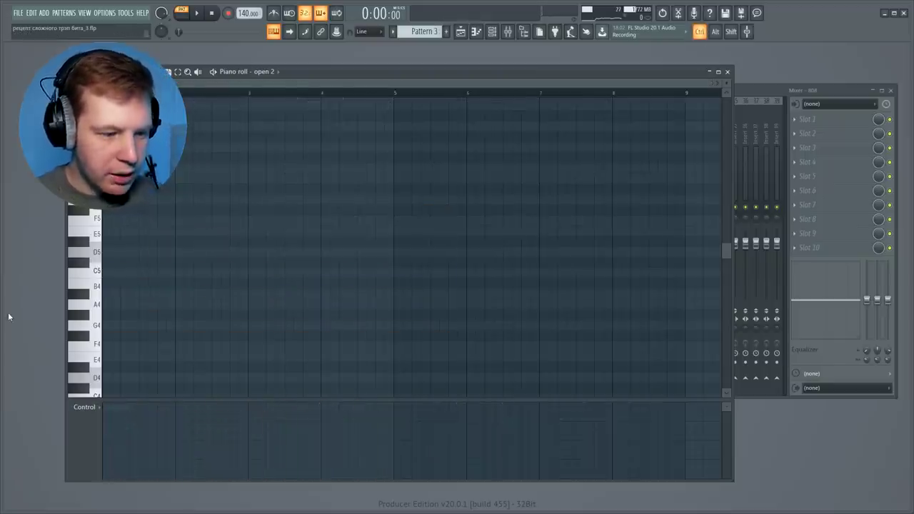
key("ctrl+v")
key("space")
left_click(308, 205, "ctrl")
key("space")
- Add a D4 note at step 3 of bar 1, between the first two C5 hits of open 2
scroll(164, 281, "down", 3)
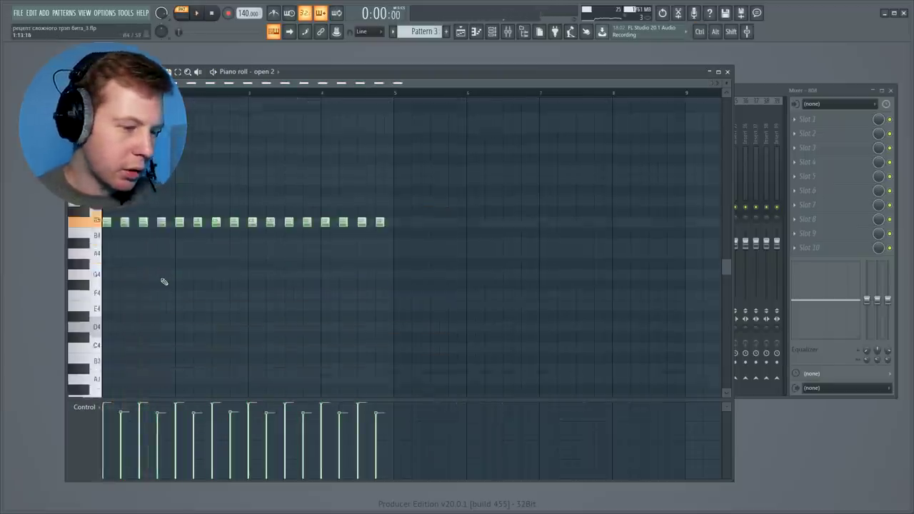
scroll(125, 277, "up", 3)
scroll(388, 271, "down", 3)
scroll(400, 275, "up", 5)
scroll(415, 279, "down", 1)
left_click_drag(692, 179, 101, 307)
left_click_drag(121, 250, 108, 279)
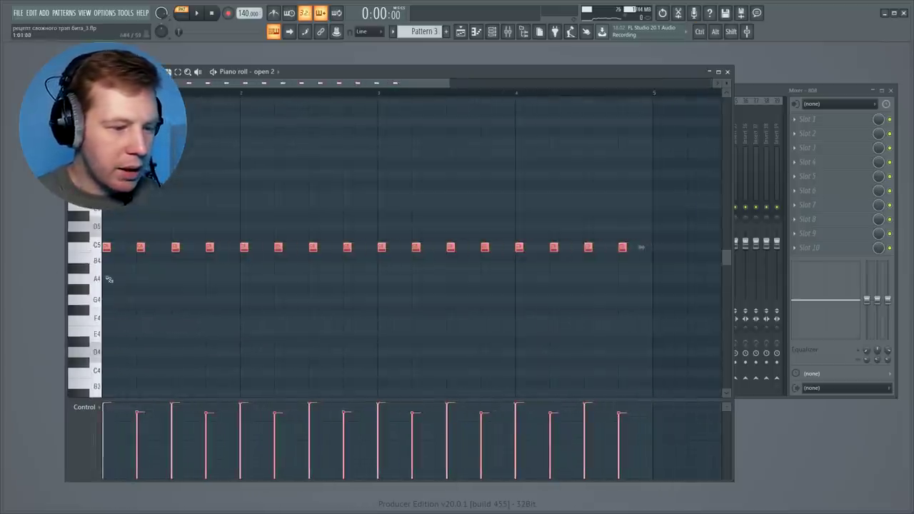
scroll(100, 307, "up", 2)
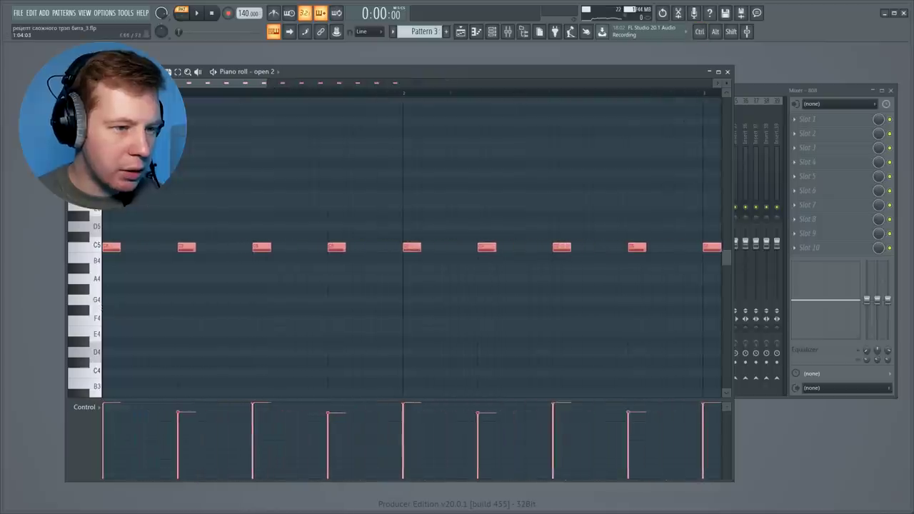
left_click(147, 311)
scroll(157, 319, "down", 3)
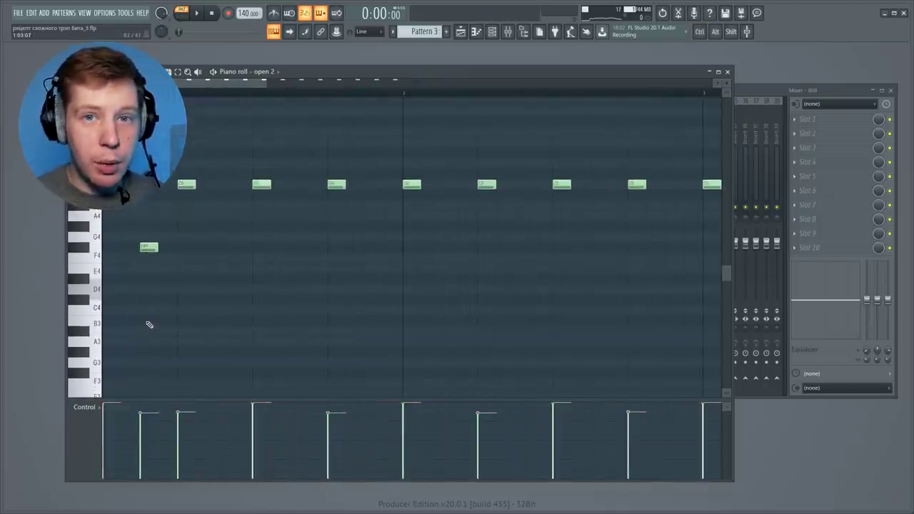
left_click_drag(153, 251, 150, 292)
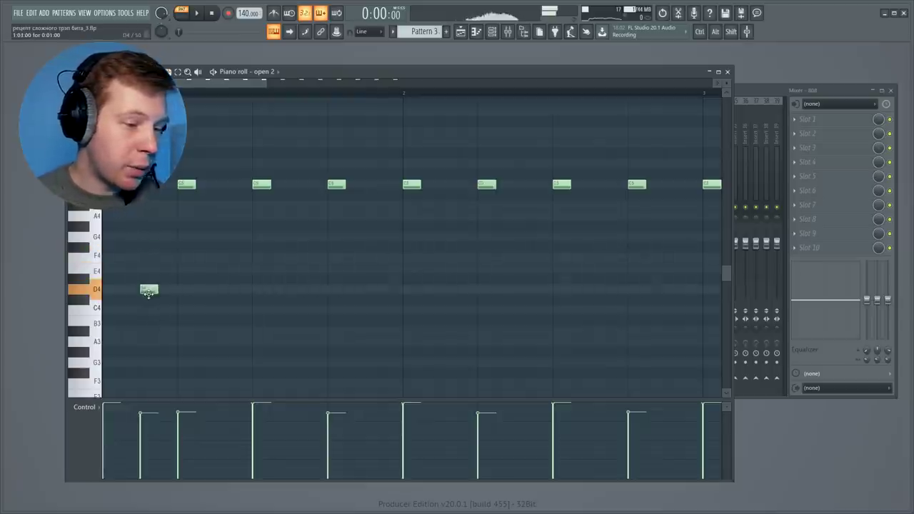
- Turn the D4 note into a two-step slide note at about 12% velocity and play the open 2 pattern
double_click(150, 292)
left_click(507, 309)
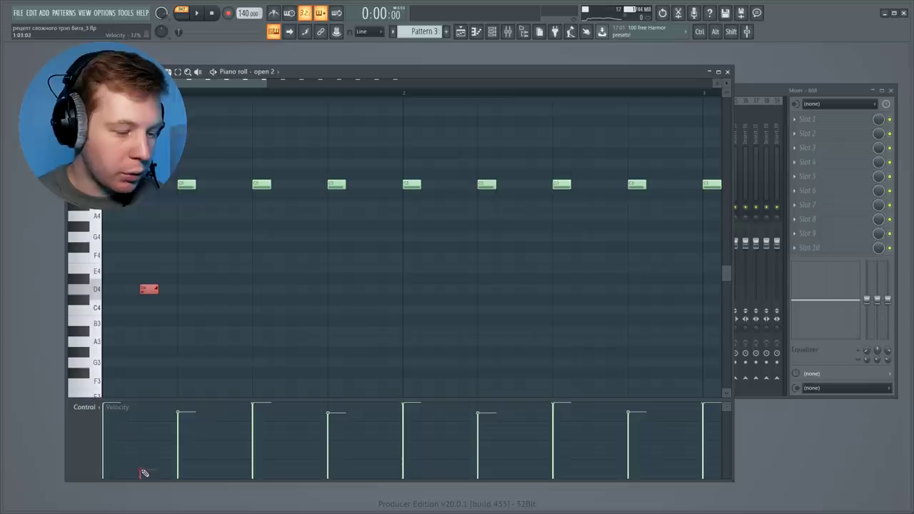
left_click(120, 422)
left_click(129, 442)
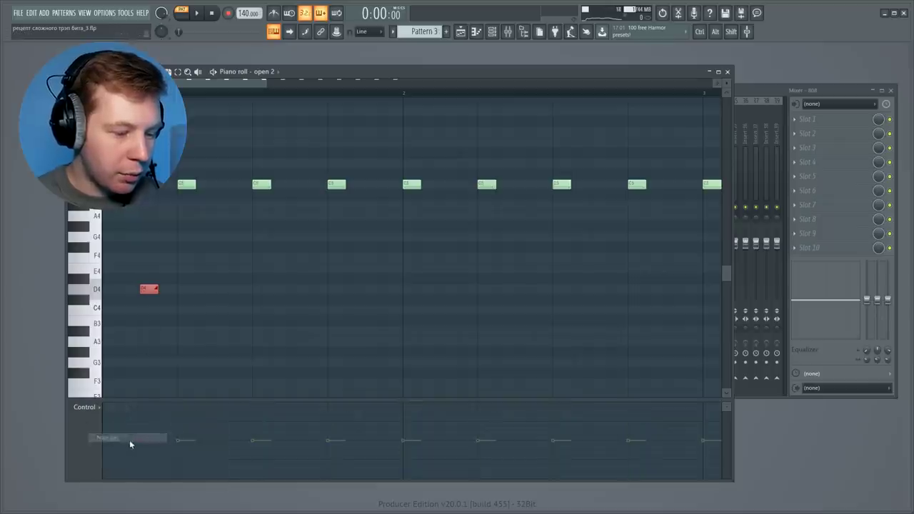
key("space")
key("space")
key("space")
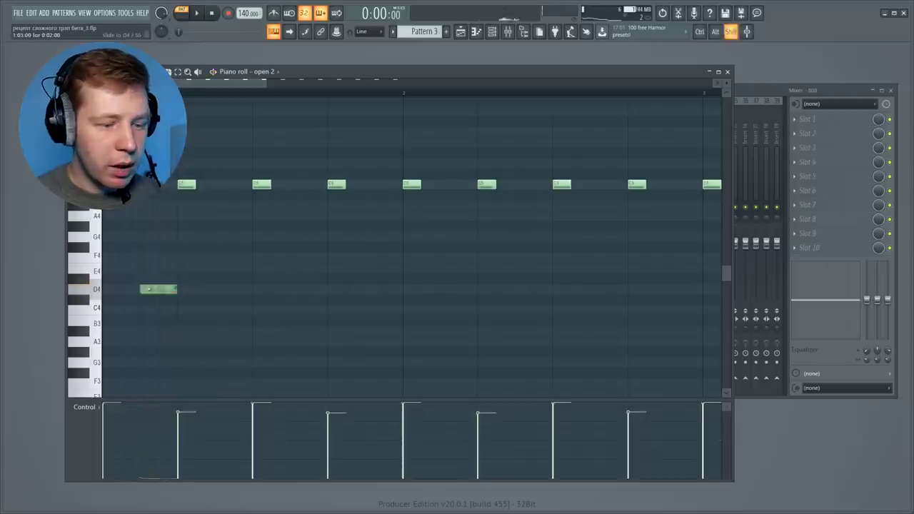
- Duplicate the D4 slide note to step 7 of bar 1, panning the first note left and the second about 47% right
left_click_drag(201, 292, 219, 293)
right_click(81, 437)
left_click(101, 440)
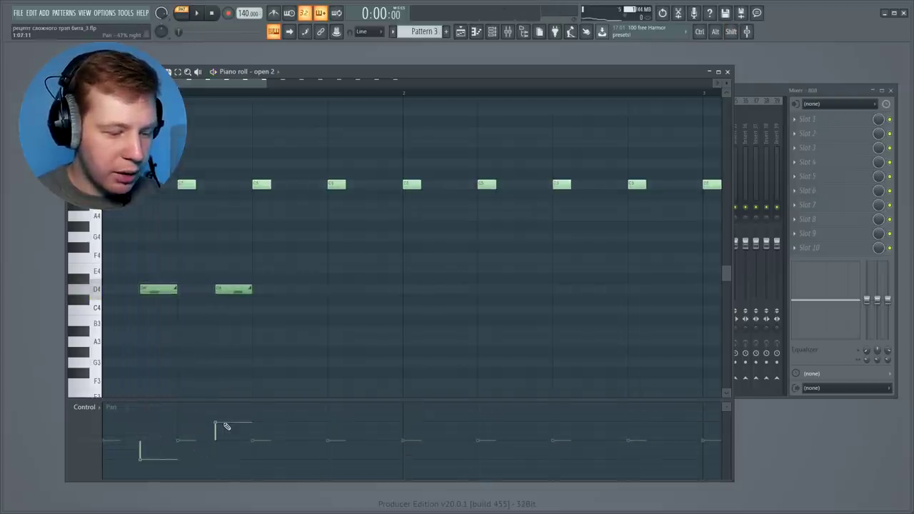
- Copy the two panned D4 slide notes into the second half of bar 1 and play the open 2 pattern
left_click_drag(281, 253, 153, 302)
left_click_drag(155, 290, 302, 299)
left_click(322, 317, "ctrl")
key("space")
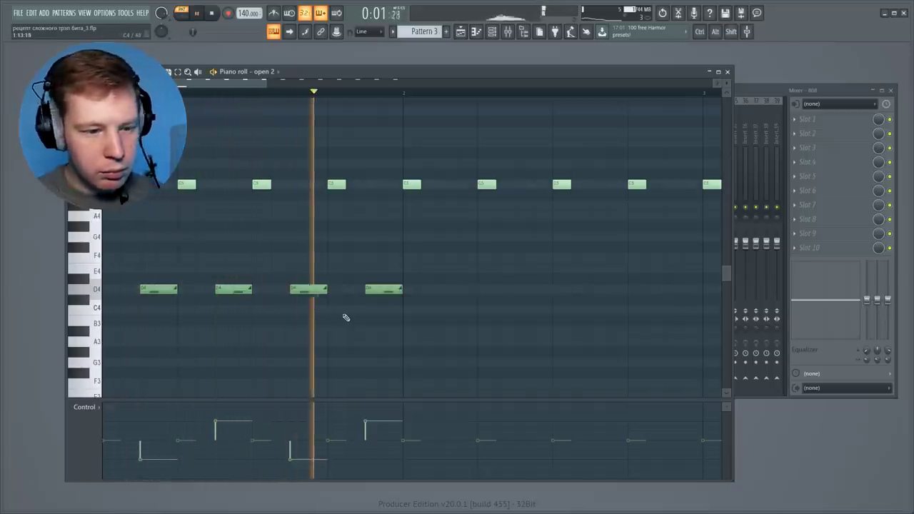
key("space")
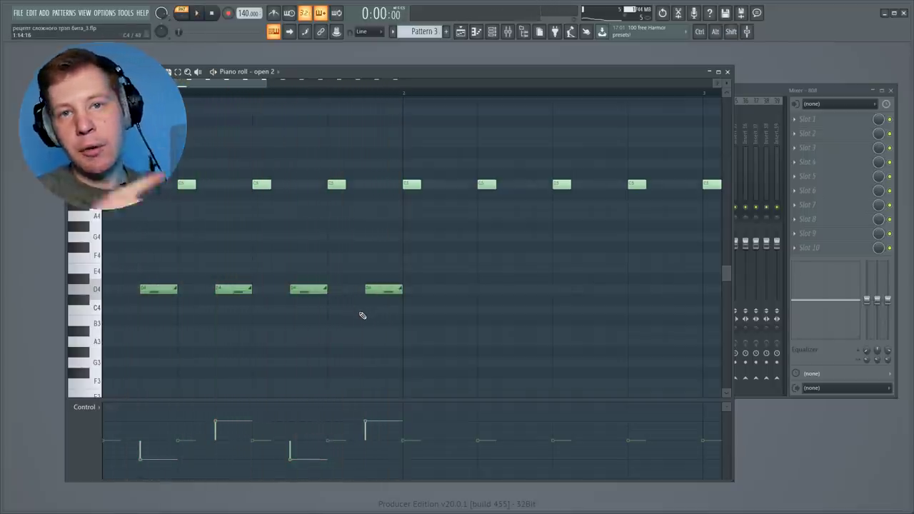
- Repeat the panned D4 slide notes through the remaining bars and move the whole open 2 part into Pattern 1
left_click_drag(429, 287, 195, 310)
left_click(236, 322, "ctrl")
left_click_drag(522, 322, 102, 281)
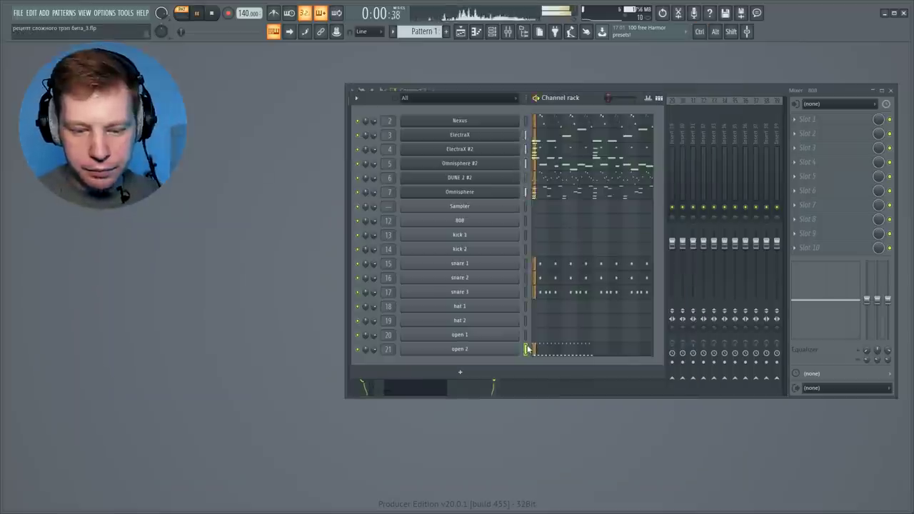
- Duplicate the four-bar open 2 part in Pattern 1 so that it fills all eight bars
left_click(567, 351)
left_click_drag(673, 356, 17, 183)
left_click_drag(107, 195, 650, 233)
left_click(632, 251, "ctrl")
scroll(560, 250, "down", 4)
mouse_move(599, 344)
left_mouse_down()
mouse_move(537, 340)
mouse_move(103, 100)
left_mouse_up()
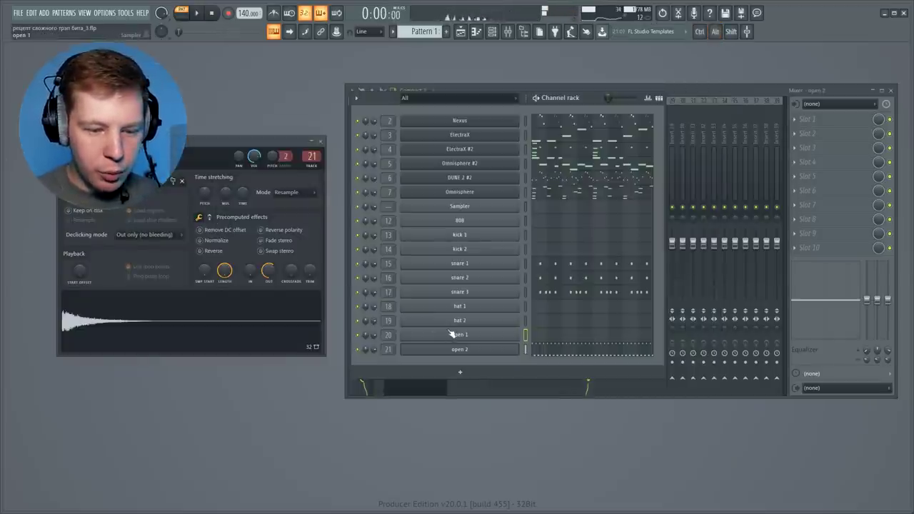
- Enable Normalize for the open 1 sample and open its envelope settings
left_click(451, 335)
left_click(210, 228)
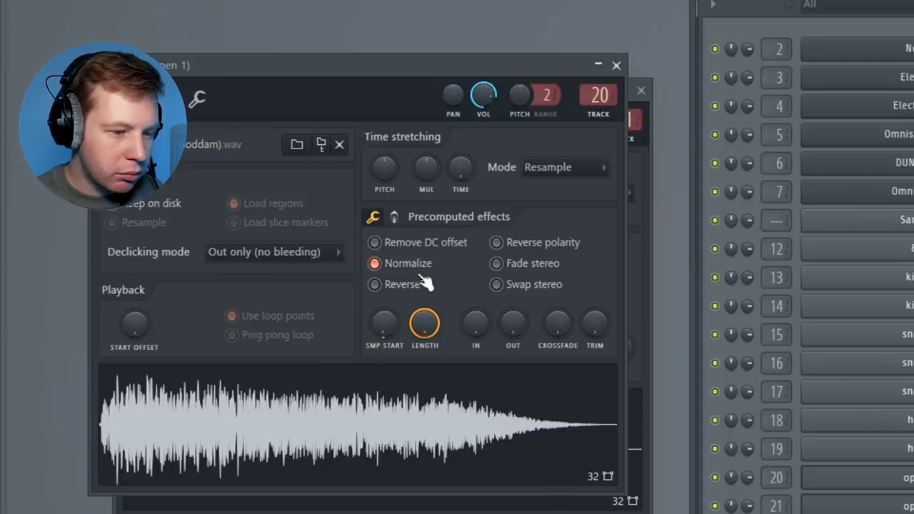
left_click(188, 119)
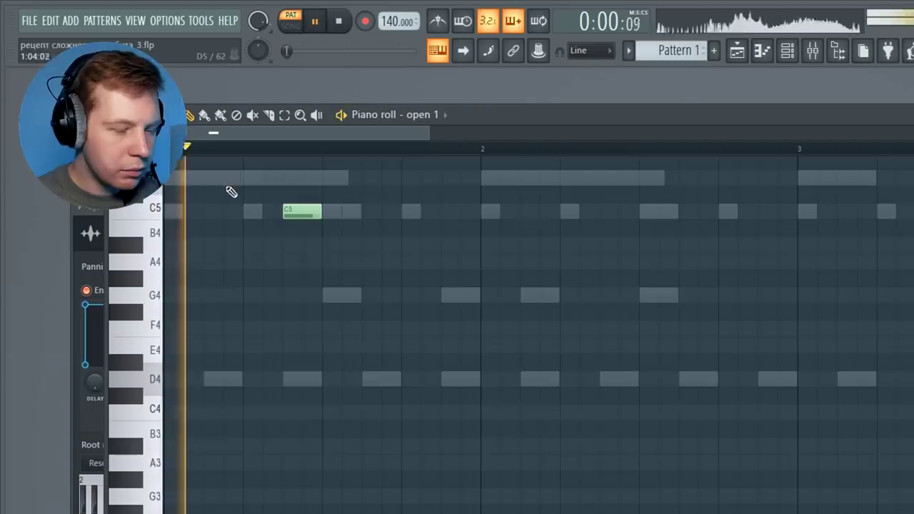
- Add a two-step C5 note to open 1 at step 7 of bar 2 and chop it into six 1/3-step notes
key("space")
left_click(607, 211)
left_click(592, 50)
left_click(612, 157)
left_click(591, 50)
left_click(604, 145)
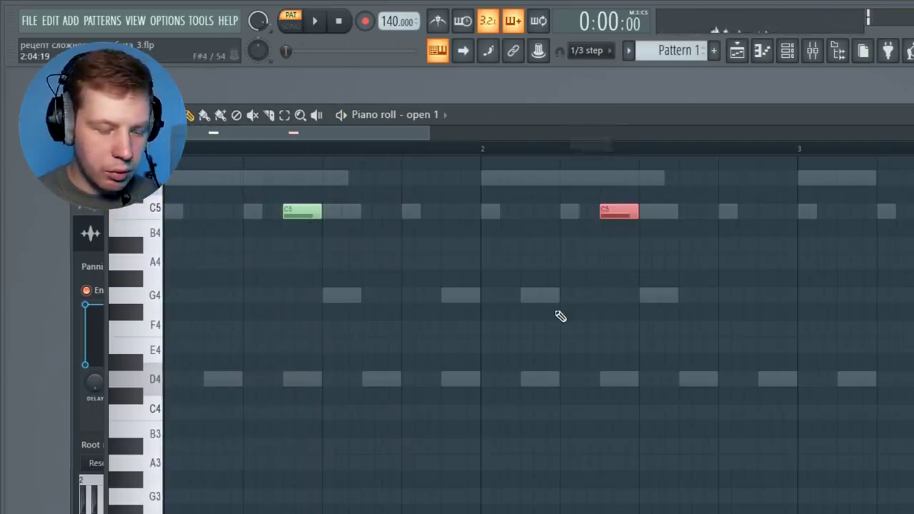
key("alt+u")
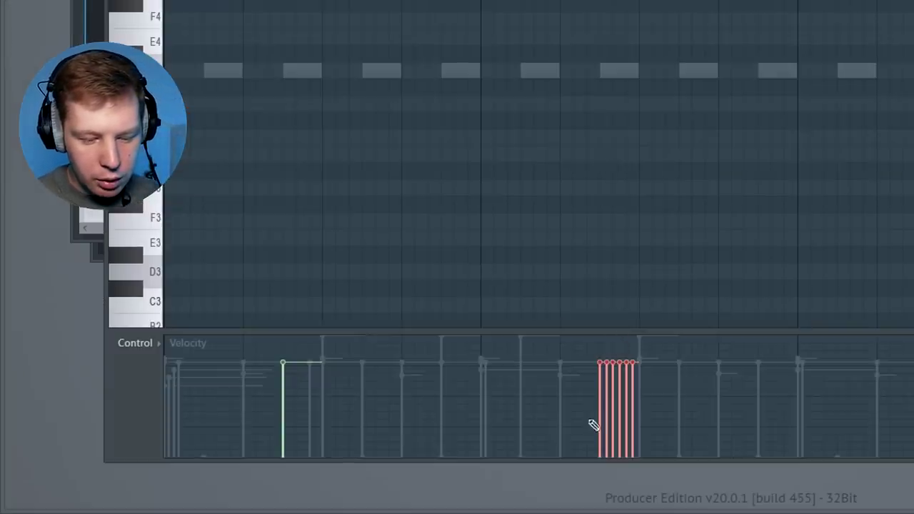
- Give the six chopped open 1 notes a rising velocity ramp, lower them to F#4 and play the pattern
left_click_drag(592, 424, 679, 337)
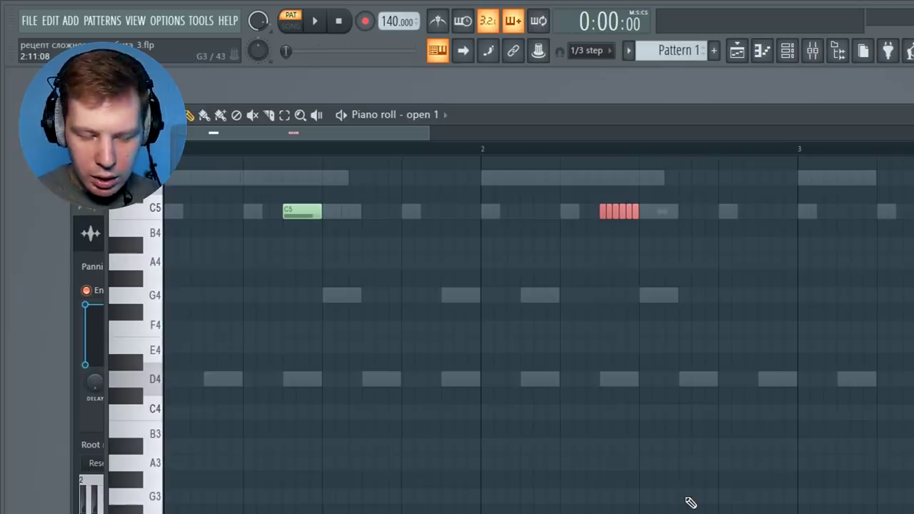
key("Down")
key("Down")
key("Down")
key("Down")
key("Down")
key("Down")
key("space")
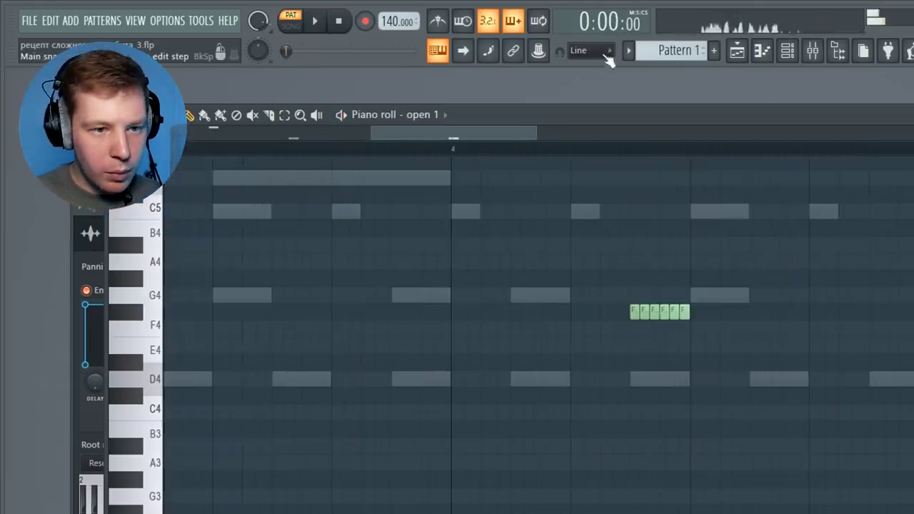
- Place four F#4 notes in open 1 two-thirds of a step apart from step 13 of bar 4, lengthening the last one
left_click(607, 54)
left_click(604, 145)
left_click(813, 350)
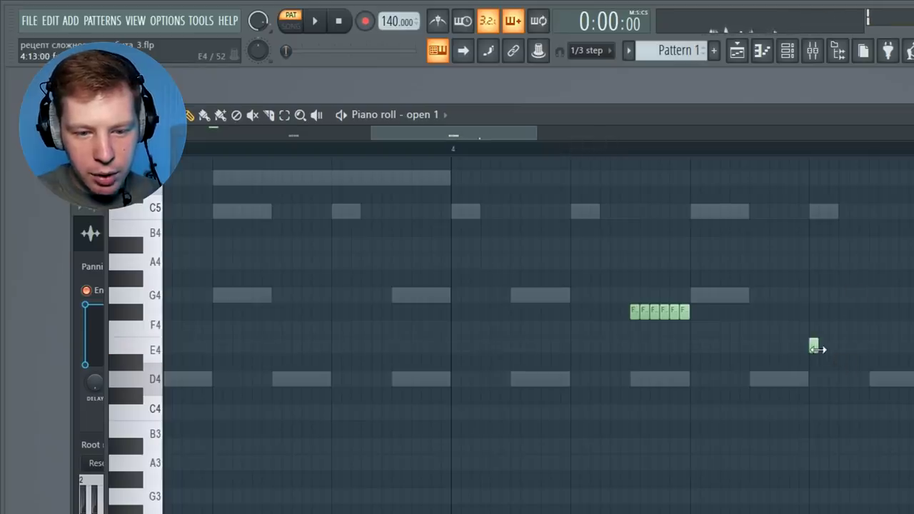
double_click(827, 349)
left_click(822, 303)
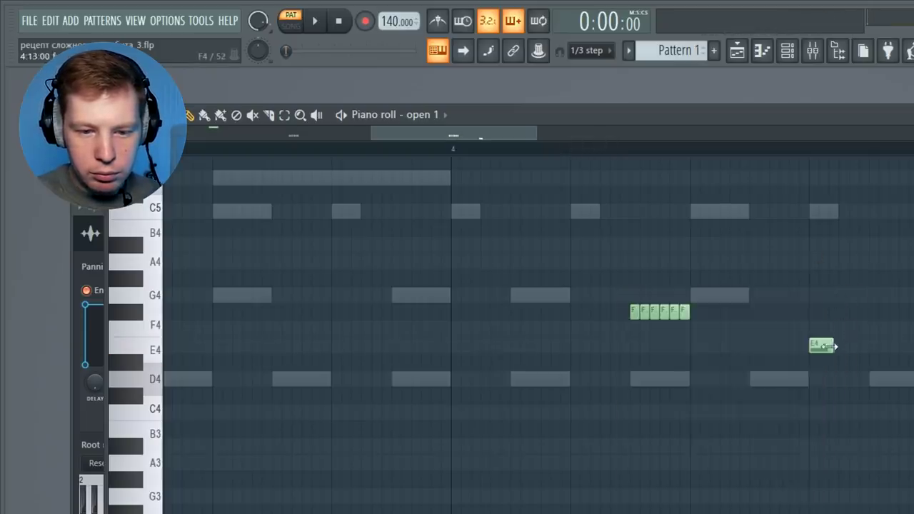
left_click_drag(821, 346, 823, 262)
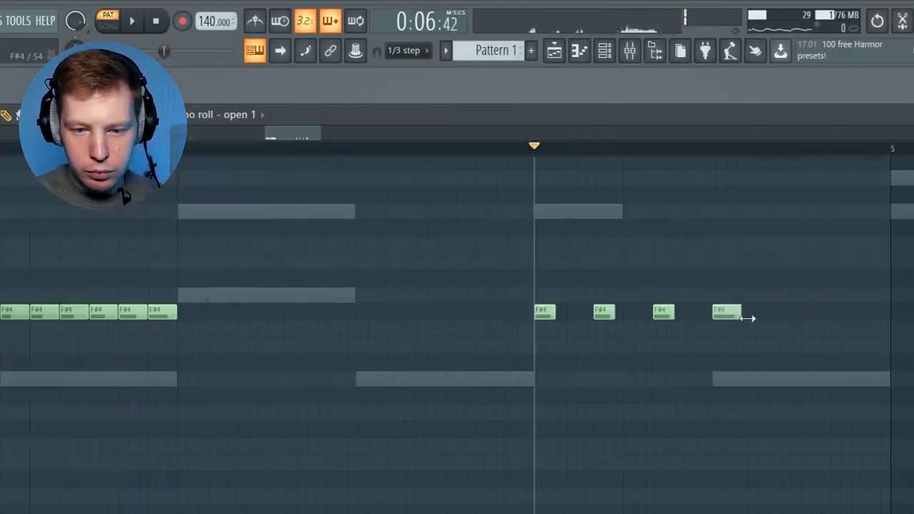
left_click_drag(746, 315, 786, 316)
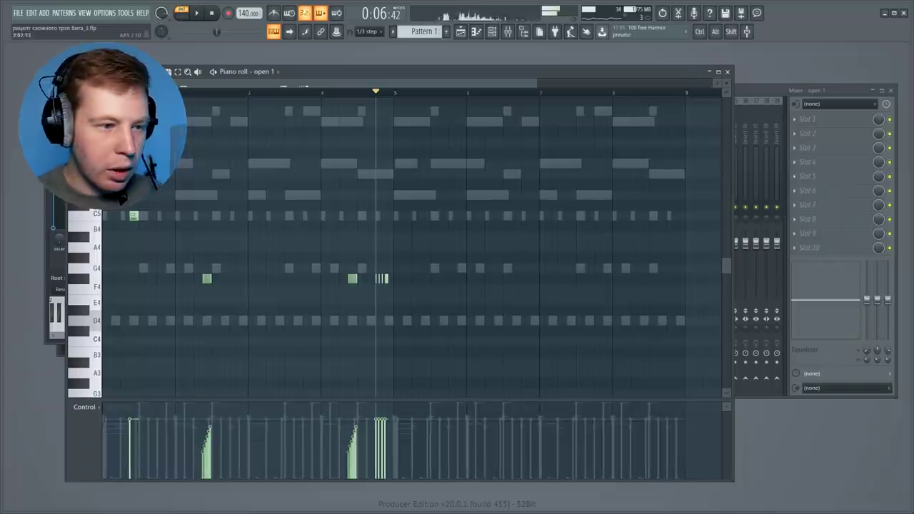
- Copy the open 1 notes of bars 1 to 4 into bars 5 to 8 and play the result
key("space")
left_click_drag(124, 179, 402, 301)
left_click_drag(136, 216, 426, 218)
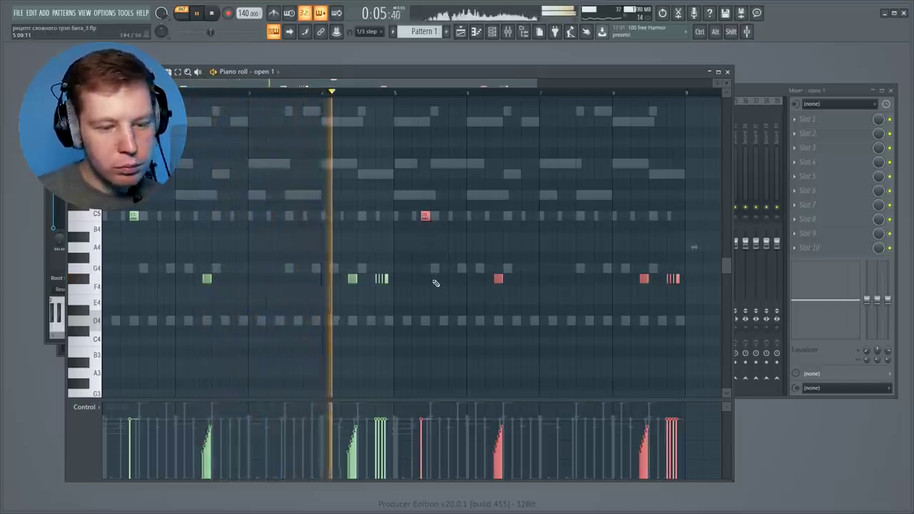
key("space")
- Save the project and pan open 1: first C5 slightly left, bar 2 roll right, bar 4 roll left, last four notes alternating right and left
key("ctrl+s")
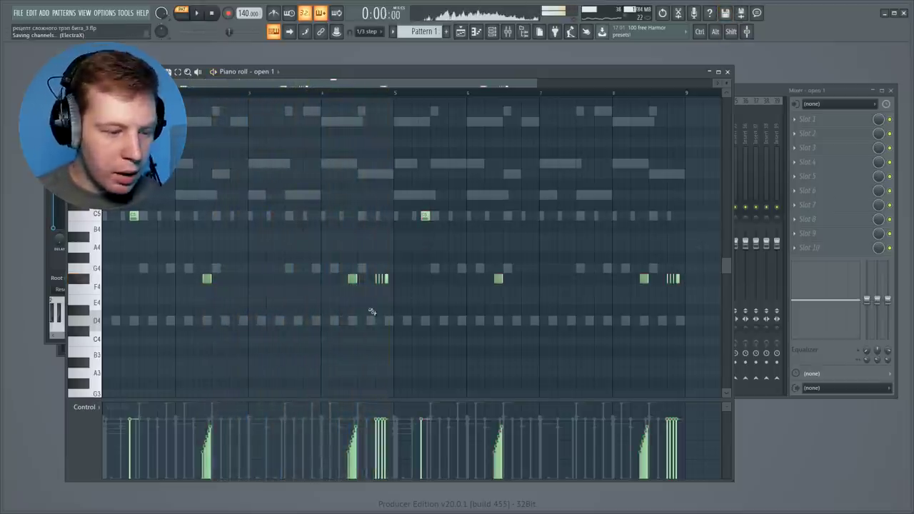
right_click(84, 423)
left_click(107, 437)
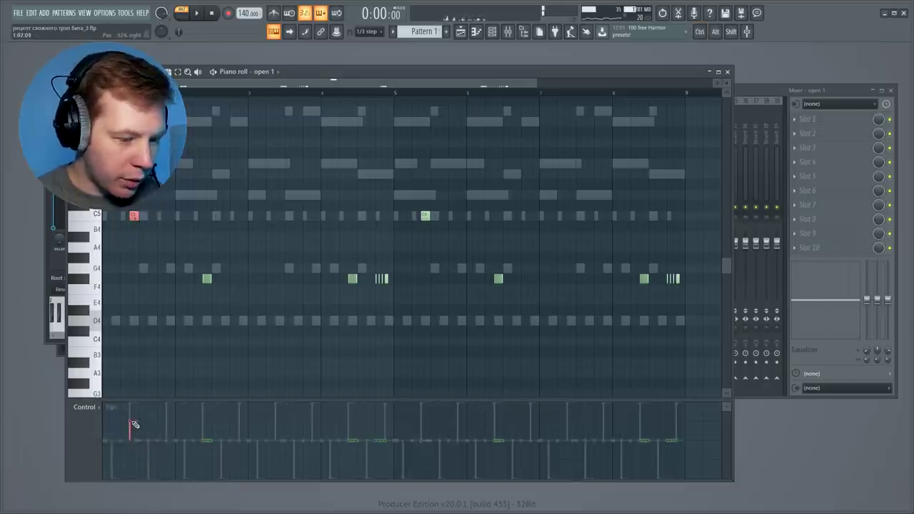
left_click_drag(129, 429, 128, 449)
key("space")
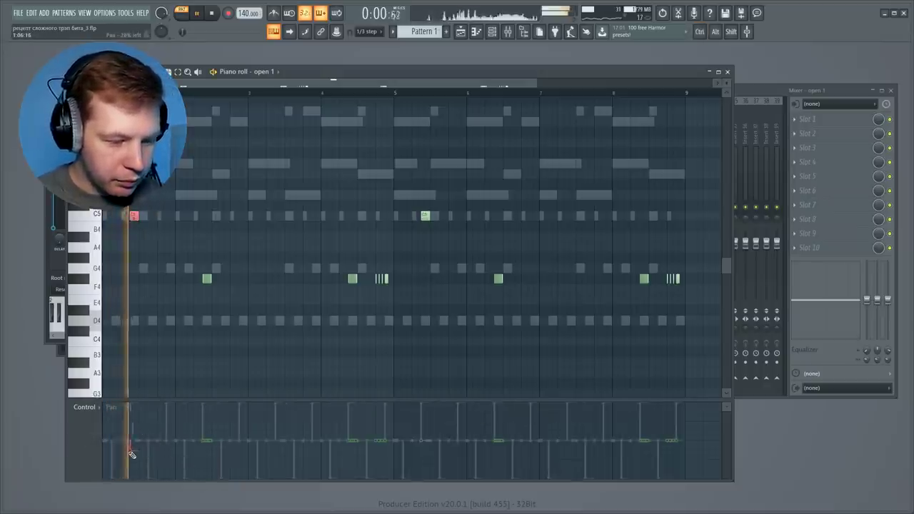
key("space")
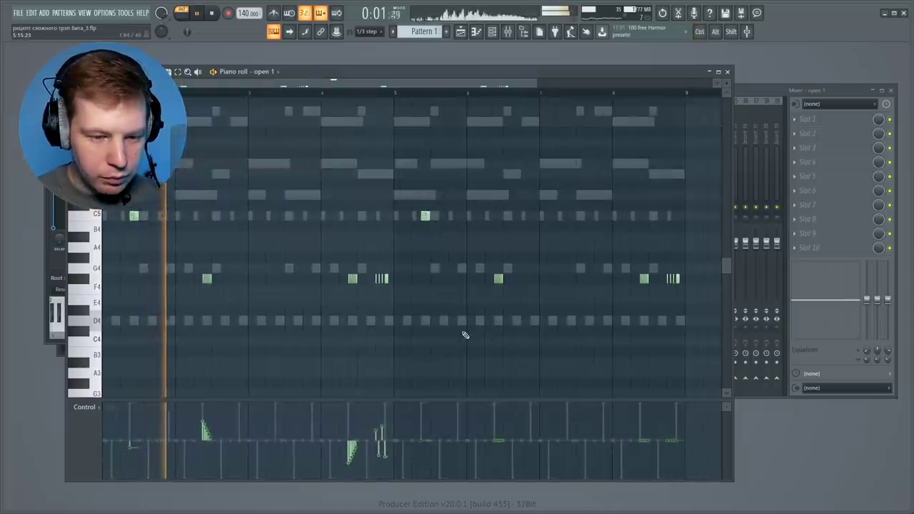
key("space")
- Replace the open 1 notes after bar 4 with a copy of the panned notes, starting at step 3 of bar 5
left_click_drag(451, 196, 699, 325)
left_click_drag(599, 345, 116, 159)
mouse_move(134, 216)
left_mouse_down()
mouse_move(415, 236)
mouse_move(407, 236)
left_mouse_up()
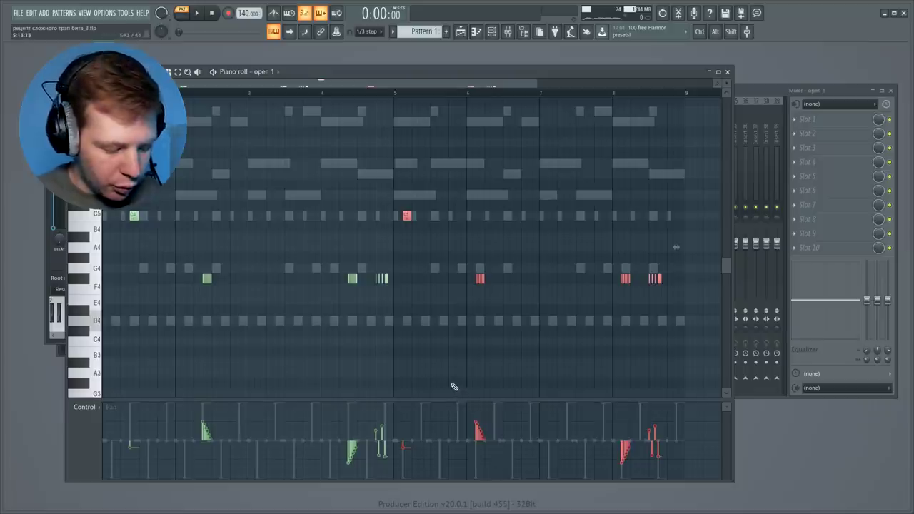
- Invert the panning of the copied open 1 notes by scaling their levels with Multiply at -100%, and play the pattern
key("alt+x")
left_click_drag(456, 232, 456, 268)
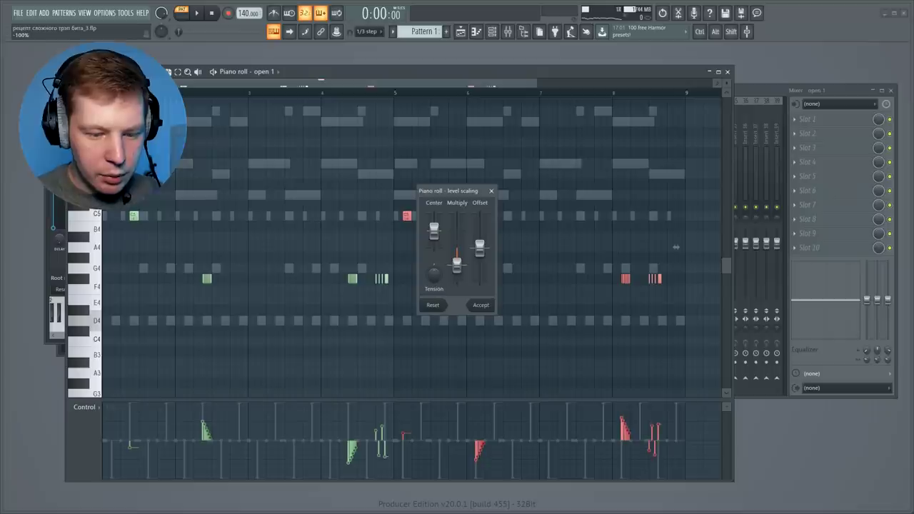
left_click(480, 305)
key("space")
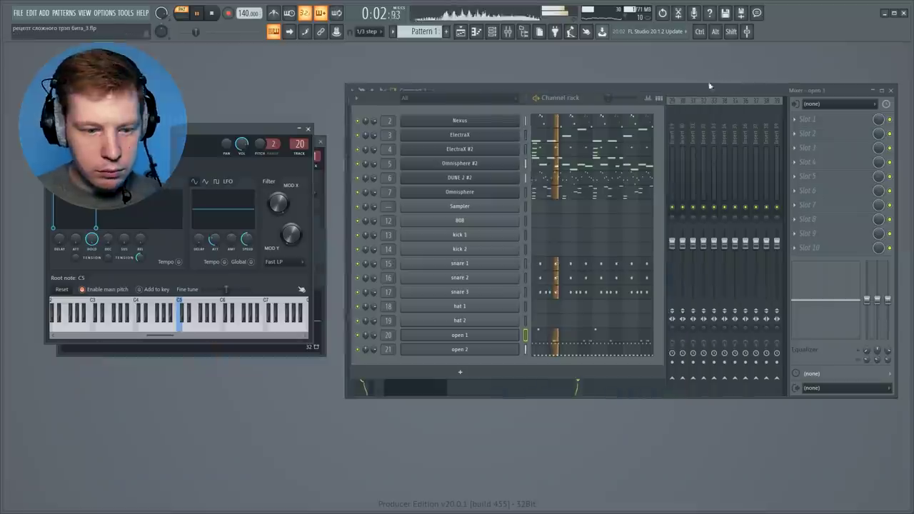
- Lay down consecutive two-step C5 hits with alternating velocity for hat 2 and play them
left_click(727, 72)
key("space")
left_click(530, 322)
key("space")
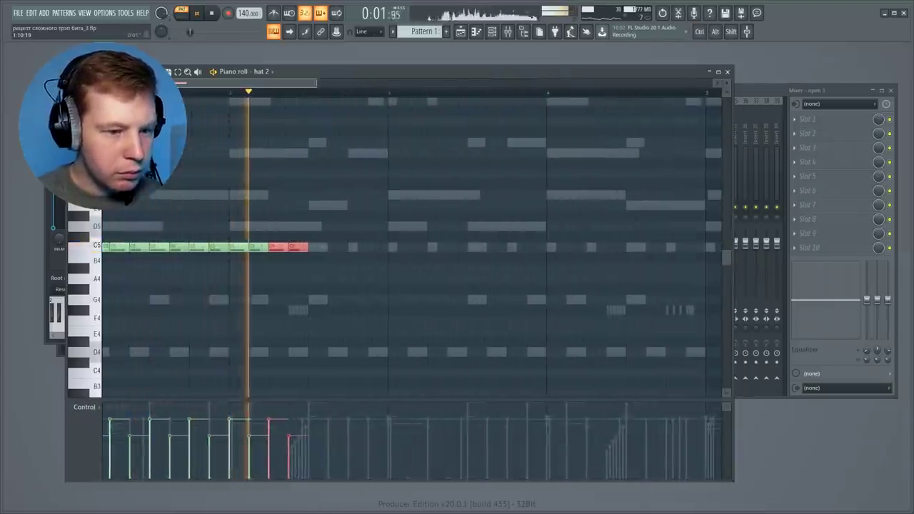
key("space")
- Replace the hat 2 hit at step 5 of bar 4 with three even A#4 notes and play the pattern from bar 3
scroll(442, 266, "up", 3)
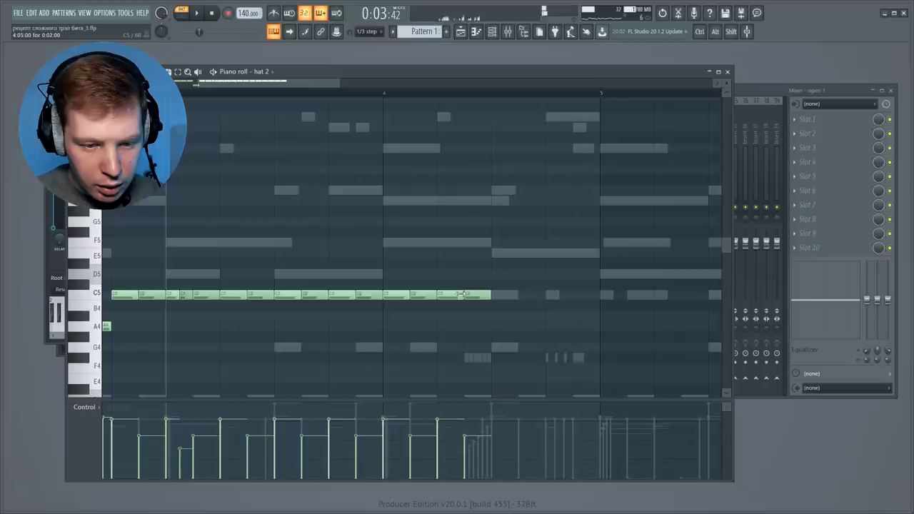
scroll(461, 296, "up", 4)
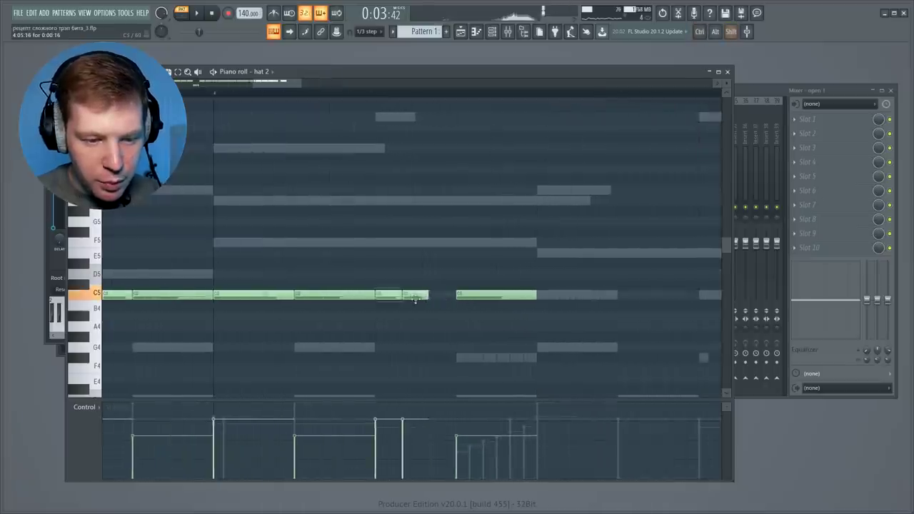
key("space")
key("space")
left_click_drag(384, 270, 439, 317, "ctrl")
key("space")
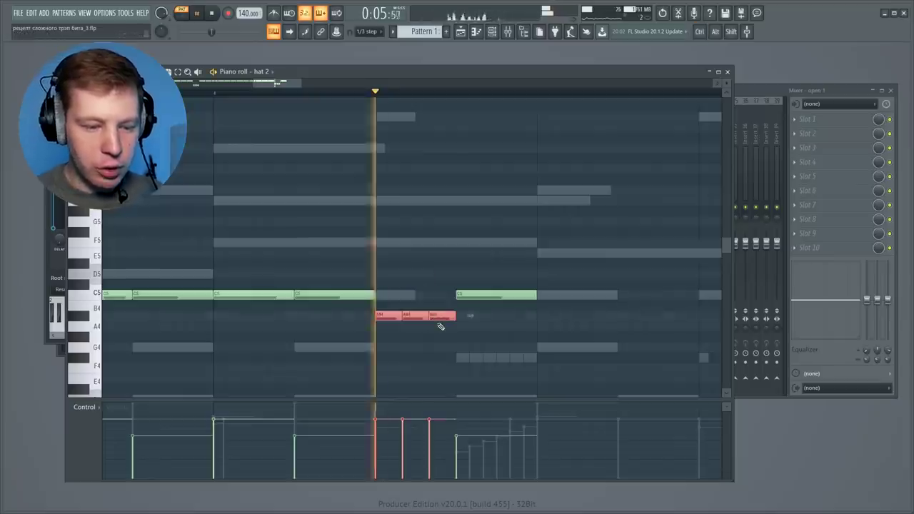
key("space")
right_click(367, 230, "ctrl")
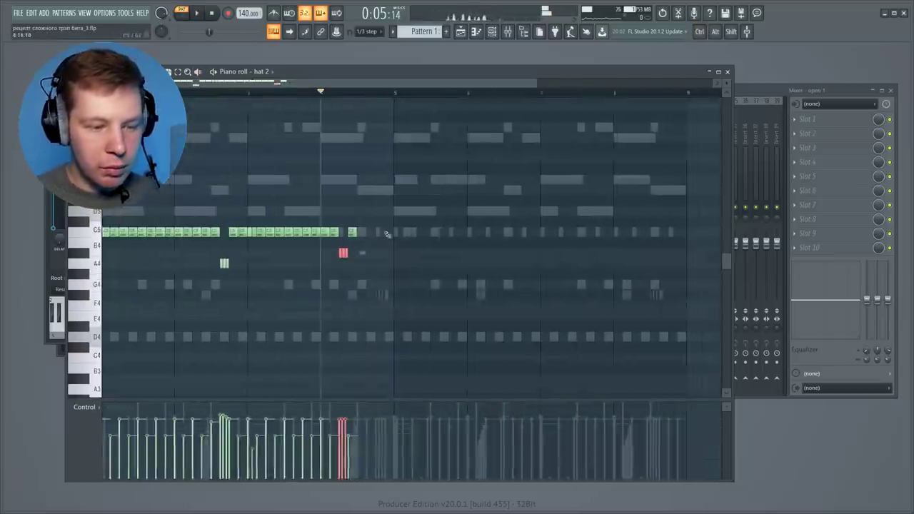
left_click(250, 94)
key("space")
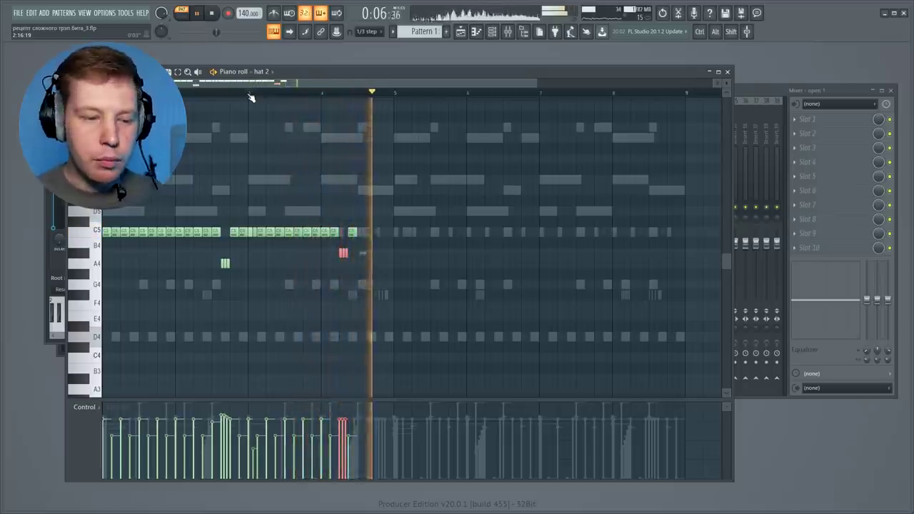
key("space")
- Pan the three-note hat 2 rolls in bars 2 and 4 to the right by decreasing amounts and play the pattern
right_click(81, 430)
left_click(97, 442)
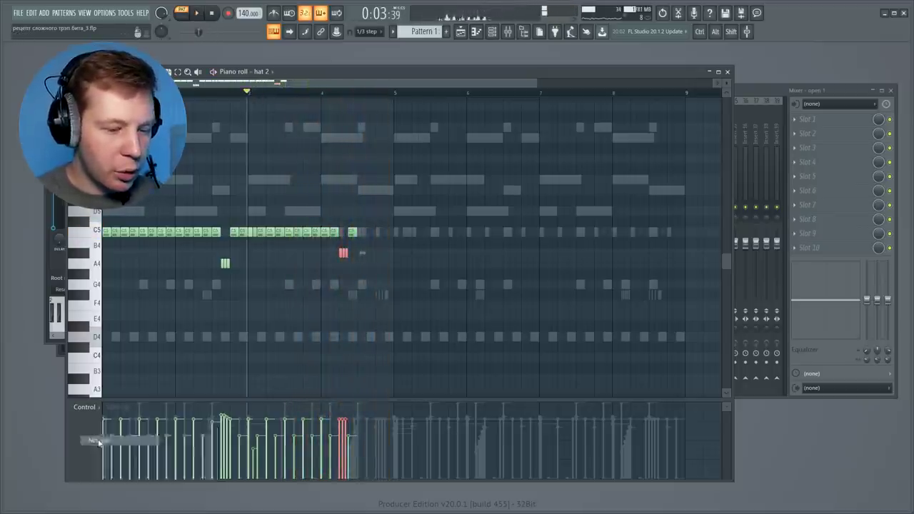
left_click_drag(217, 416, 238, 427)
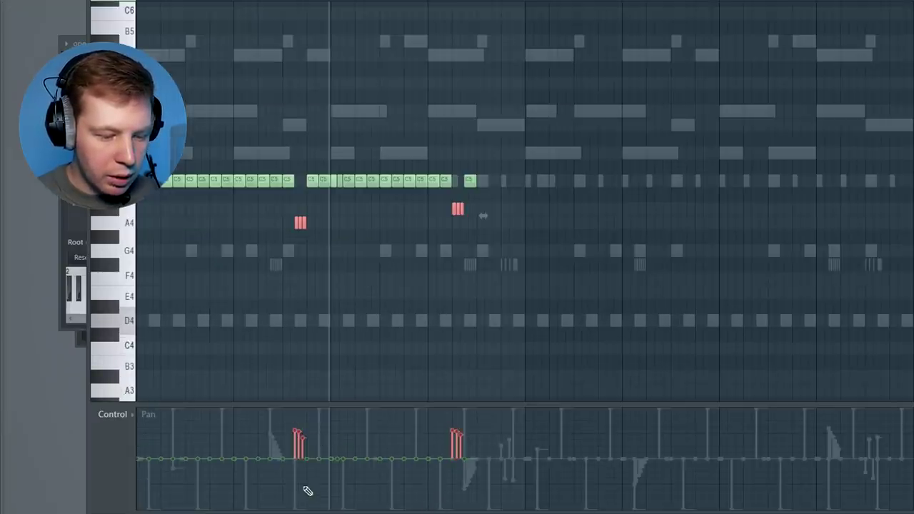
key("space")
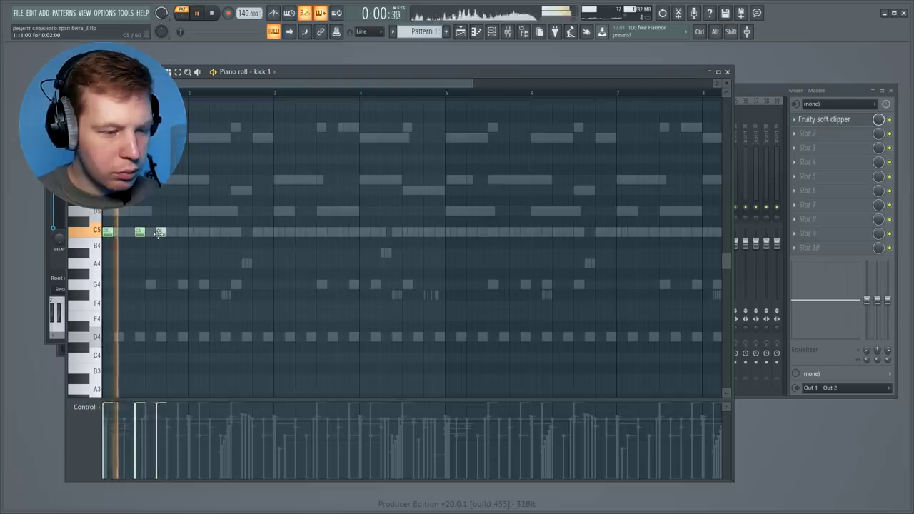
- Fill in the kick 1 line with C5 hits from bar 2 through bar 4 and copy the four bars to bars 5–8
right_click(160, 233)
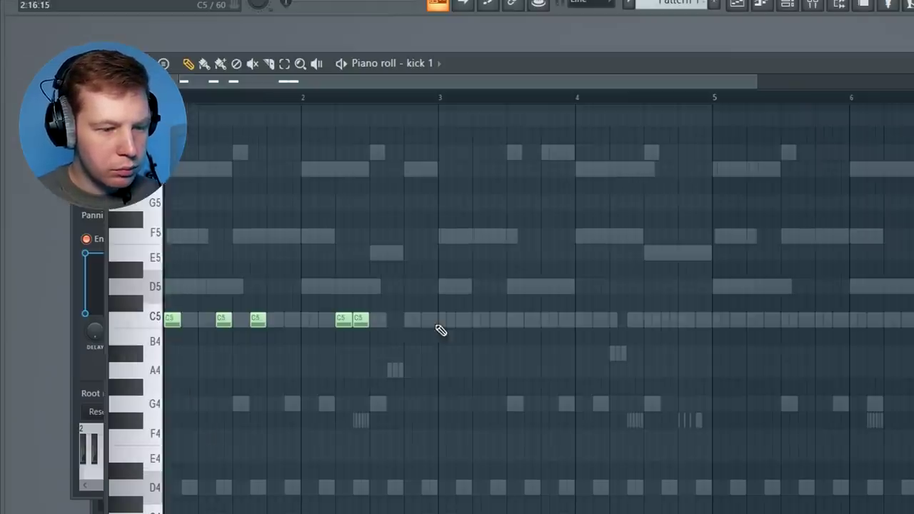
left_click(393, 320)
left_click(446, 321)
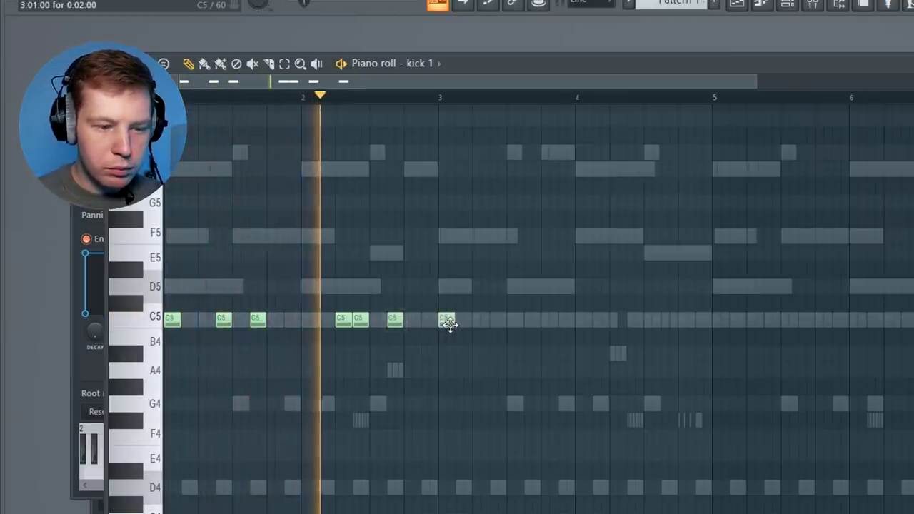
left_click(532, 321)
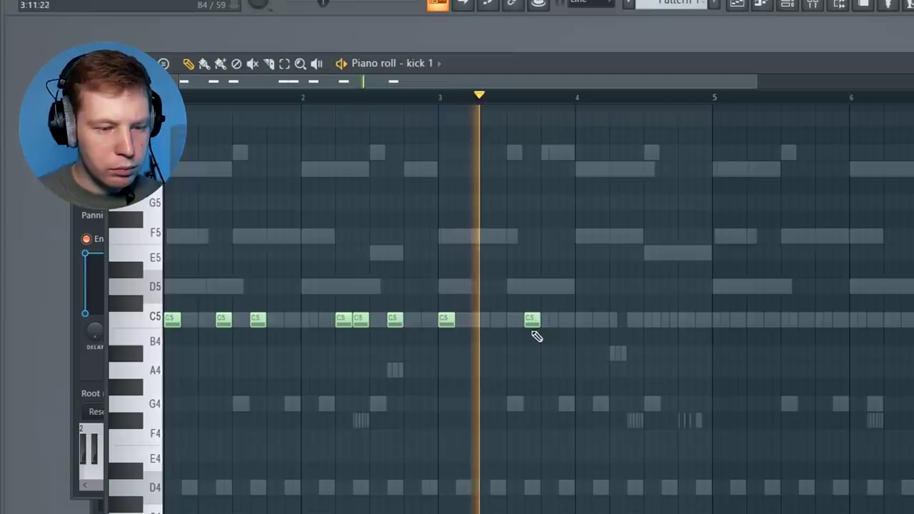
left_click(581, 321)
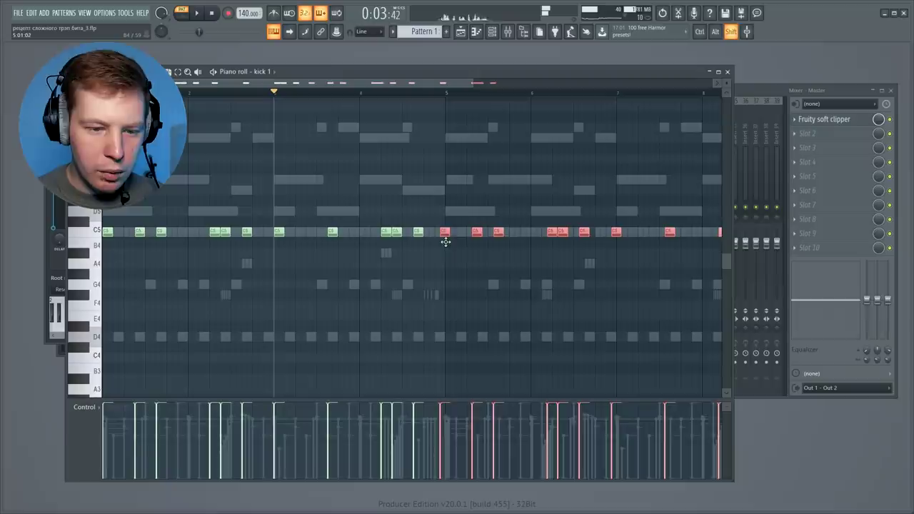
left_click(701, 379)
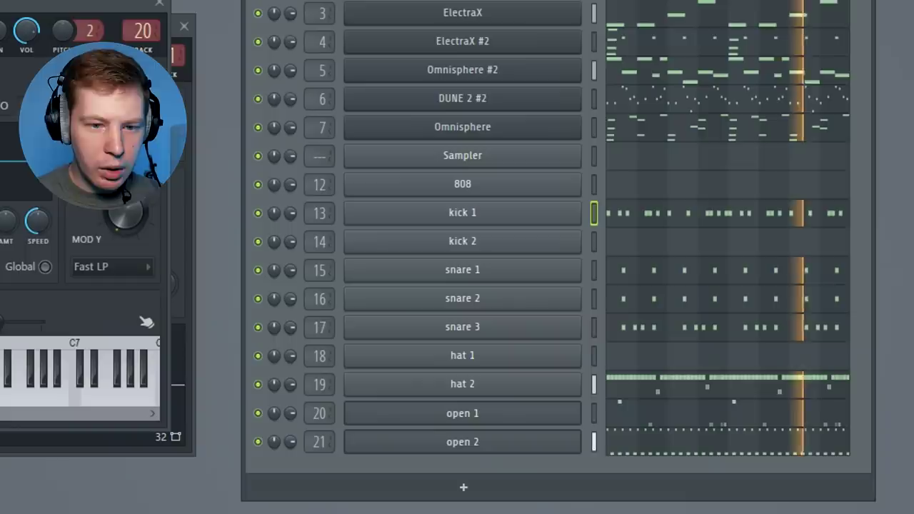
- Paste the kick 1 notes into kick 2, play the pattern and check the kick 2 piano roll
left_click(595, 240)
key("ctrl+v")
key("space")
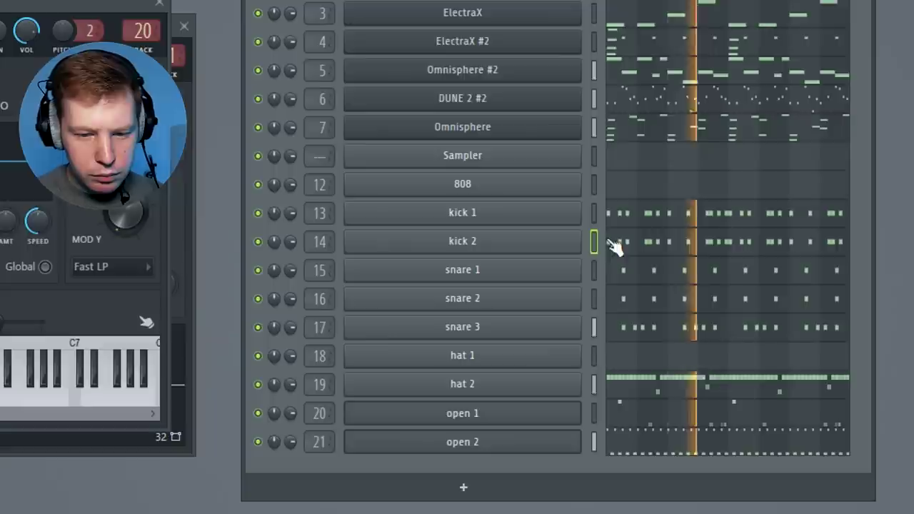
left_click(561, 242)
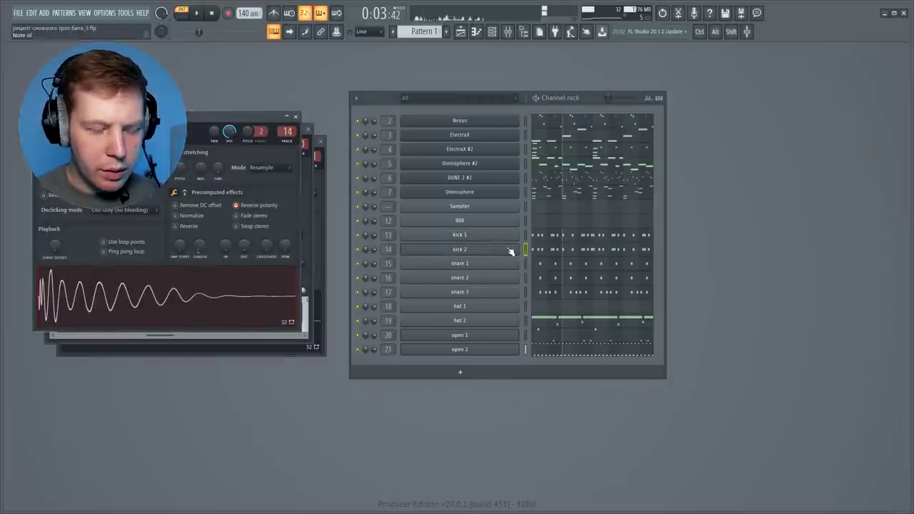
left_click(544, 249)
key("space")
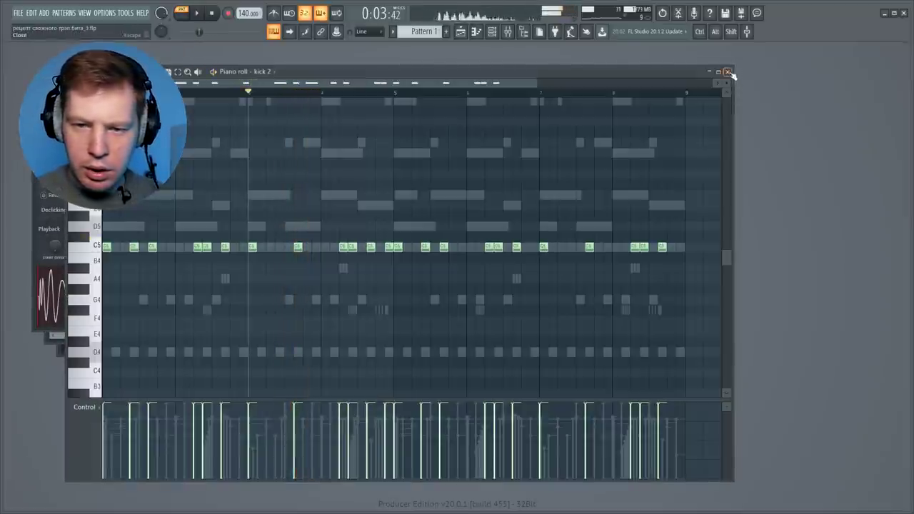
left_click(727, 72)
- Copy the kick 1 and kick 2 notes from Pattern 1 to Pattern 4
key("ctrl+c")
key("KP_Add")
key("KP_Add")
key("KP_Add")
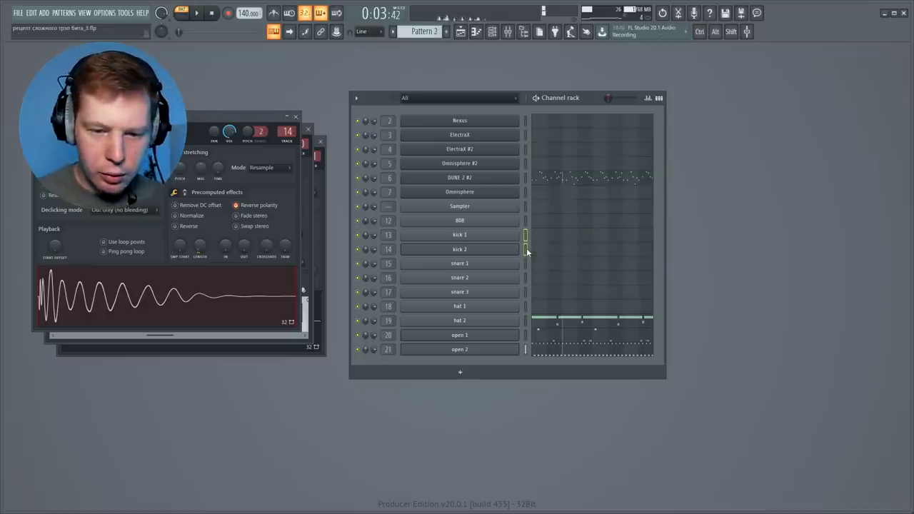
key("ctrl+v")
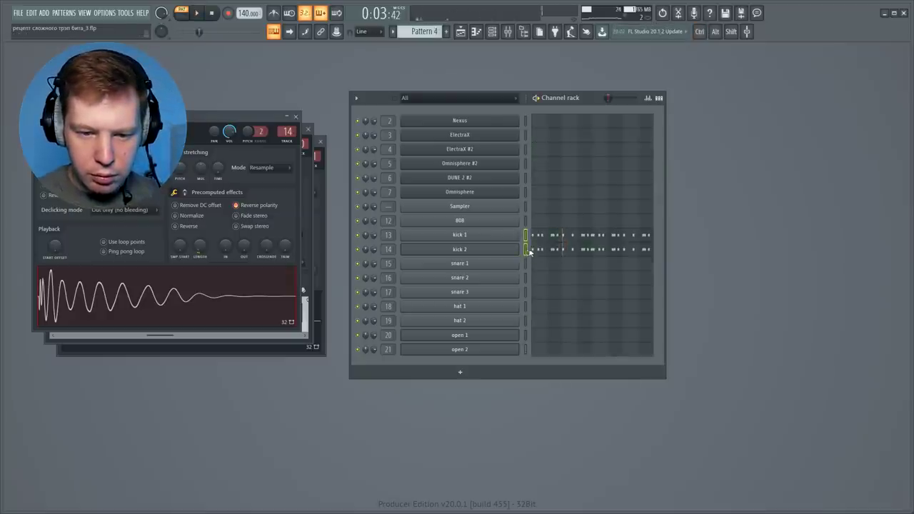
left_click(540, 250)
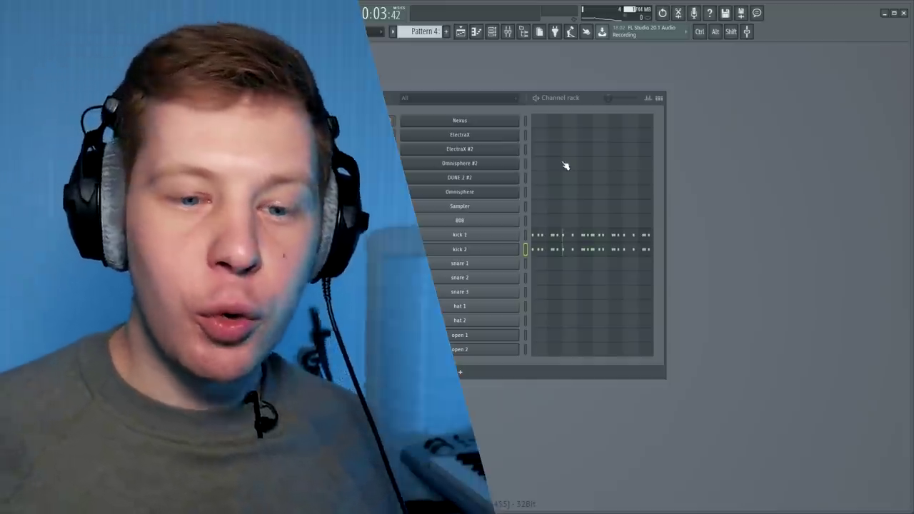
left_click(537, 250)
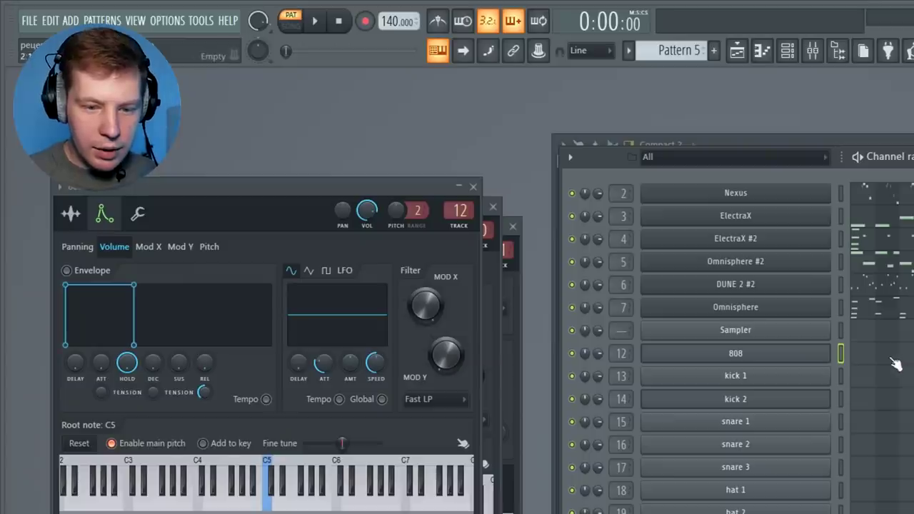
- Place D5 notes at steps 1 and 7 of bar 1 for the 808, shorten both to two steps and play them
left_click(892, 361)
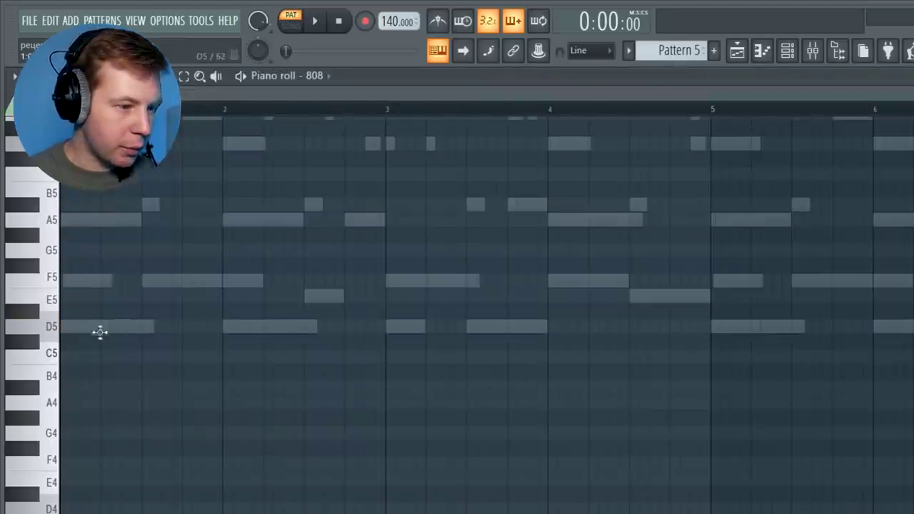
left_click(149, 327)
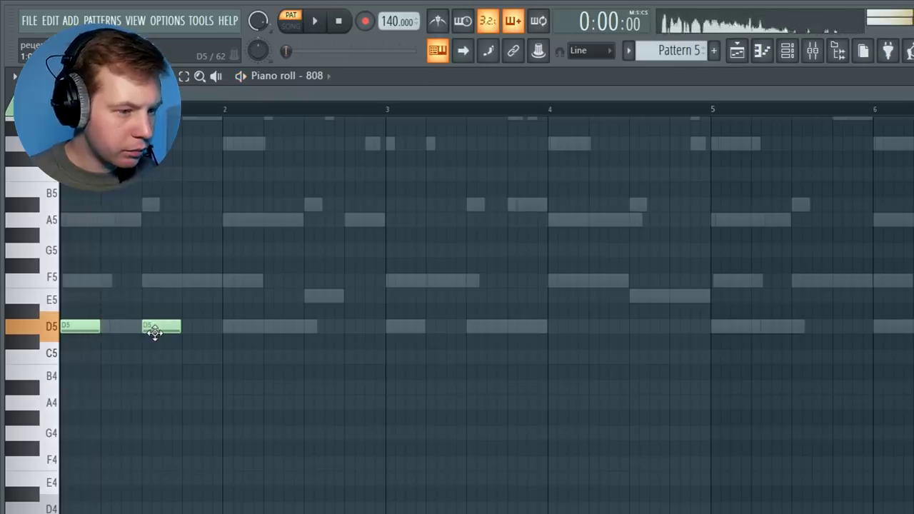
left_click_drag(127, 337, 137, 336)
key("space")
key("space")
key("ctrl+a")
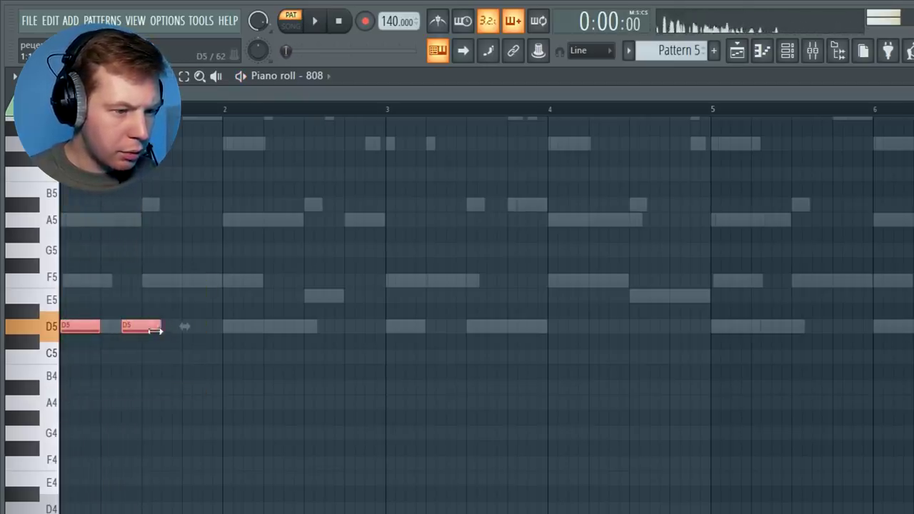
key("space")
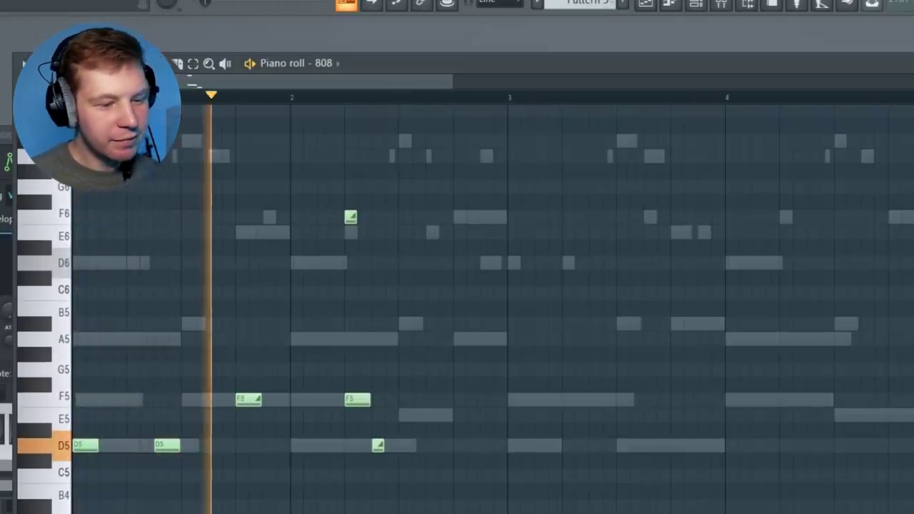
- Add a two-step E5 note at step 11 of bar 2 in the 808 line and play from bar 2
key("space")
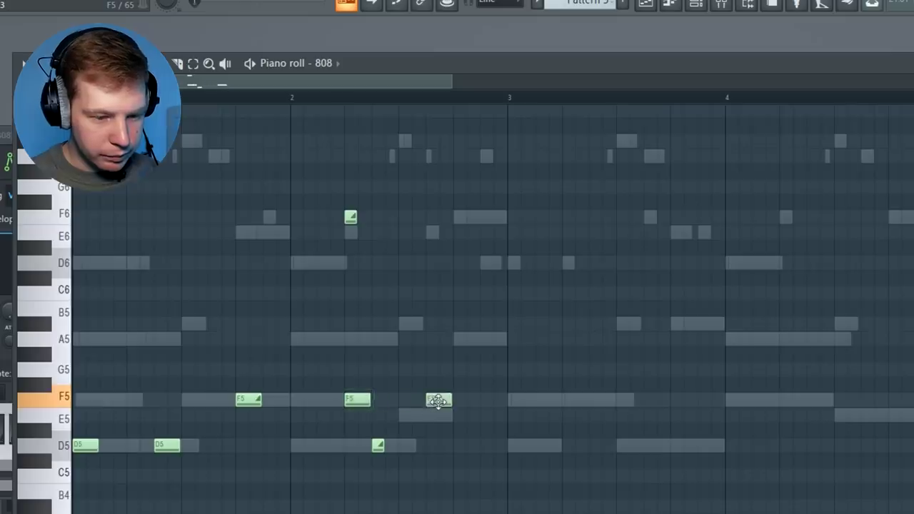
left_click_drag(438, 401, 439, 415)
key("space")
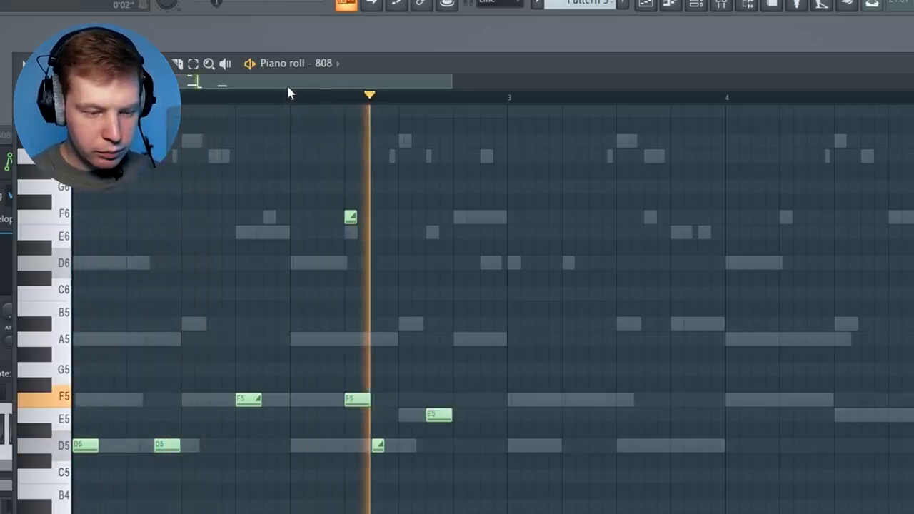
key("space")
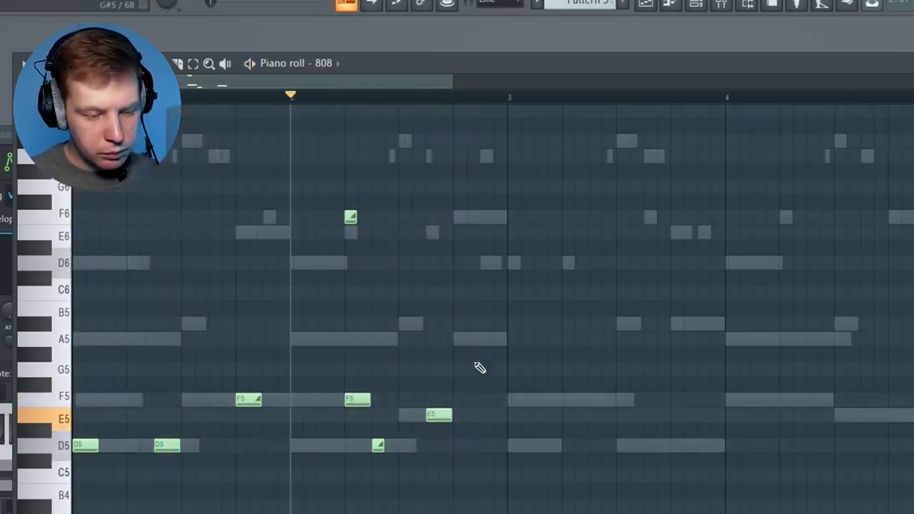
- Add a four-step A5 slide note at step 13 of bar 2 in the 808 line and play it
key("space")
left_click(466, 338)
key("space")
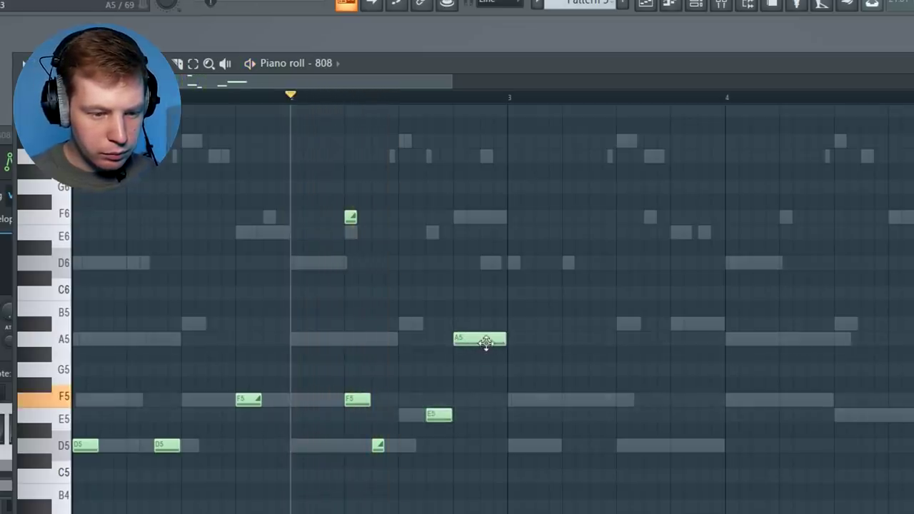
double_click(485, 341)
left_click(721, 438)
key("space")
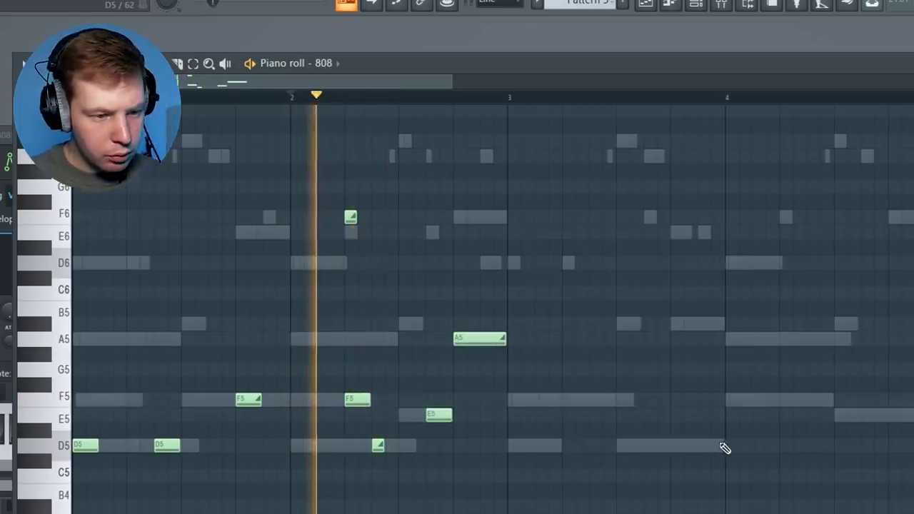
- Add two-step D5 notes at steps 1 and 11 of bar 3 and an A#5 slide note at step 13, and play the line
key("space")
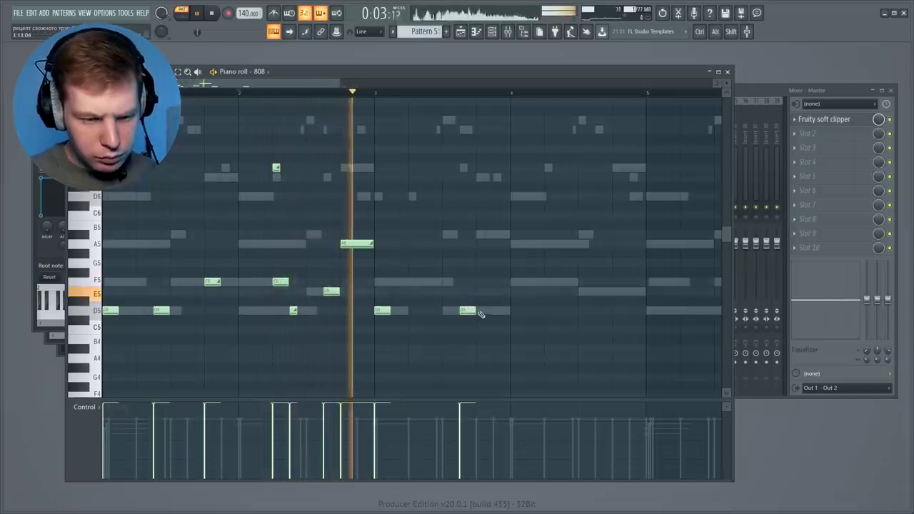
key("space")
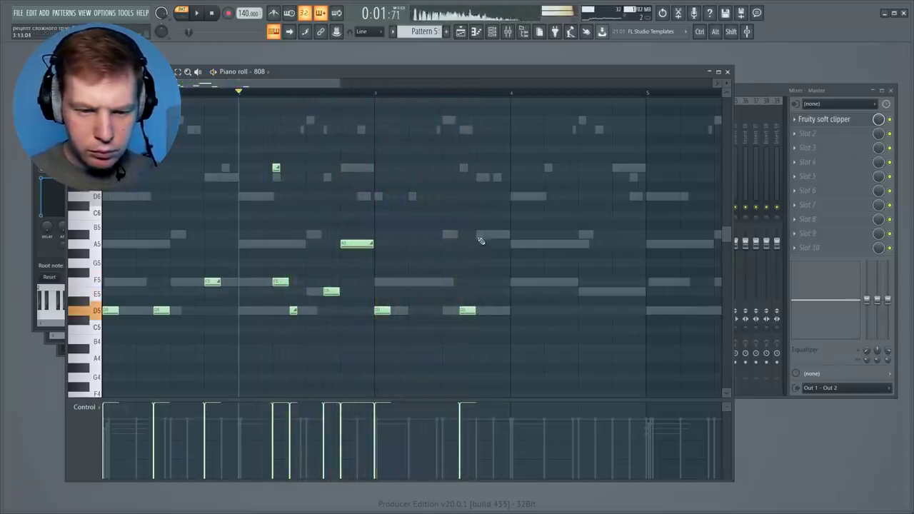
double_click(484, 235)
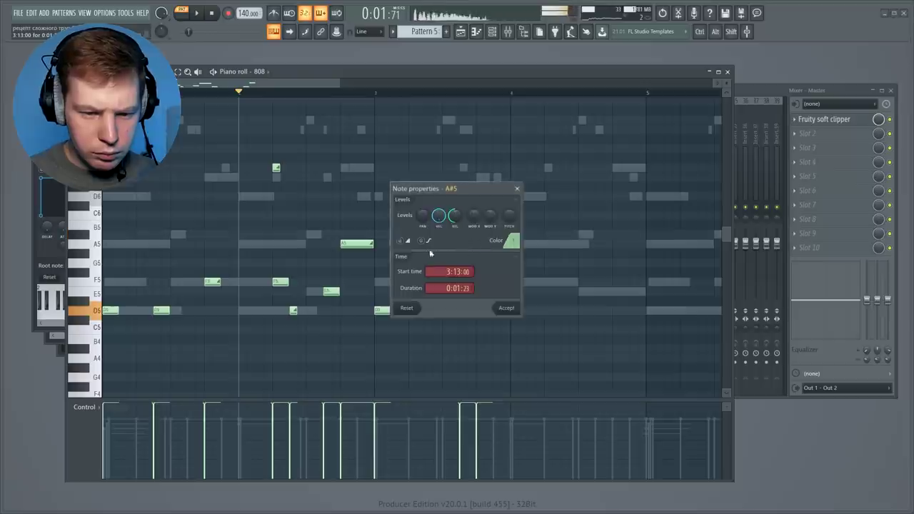
left_click(506, 308)
key("space")
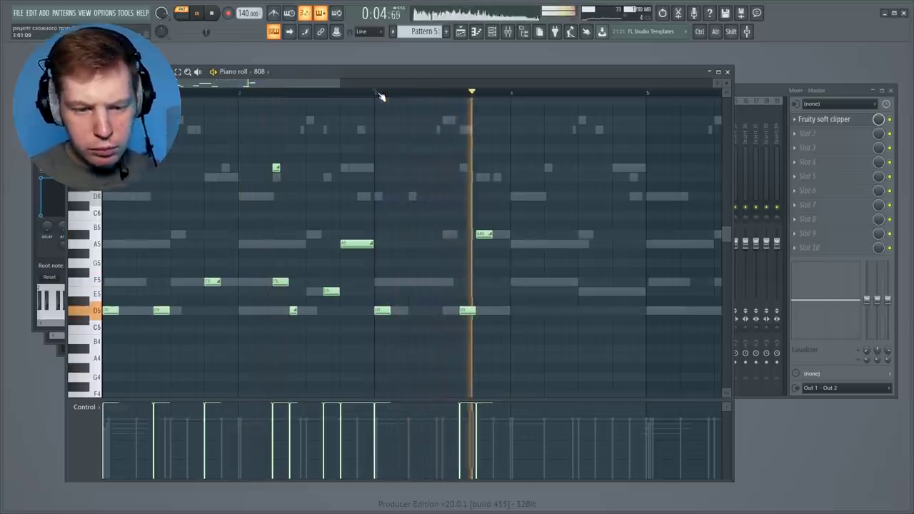
key("space")
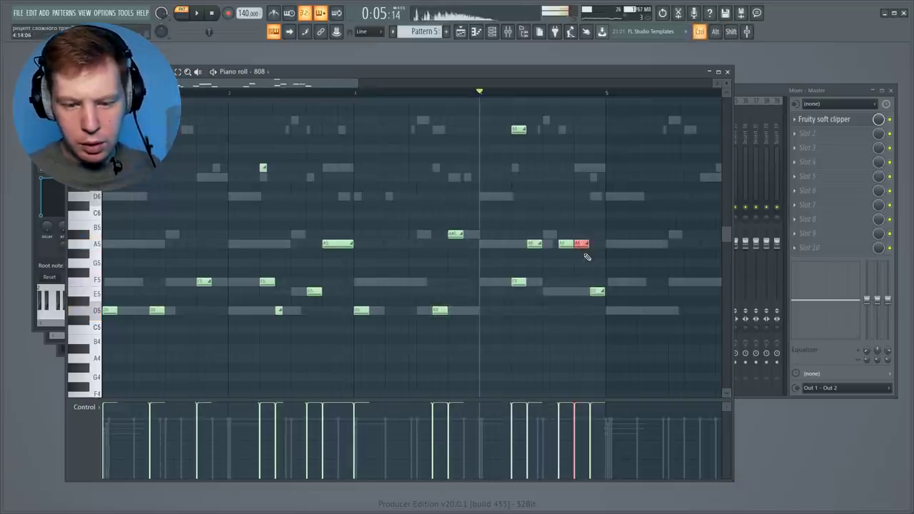
- Transpose the 808's A5 slide note at step 13 of bar 4 down two octaves to A3 and play the line
key("space")
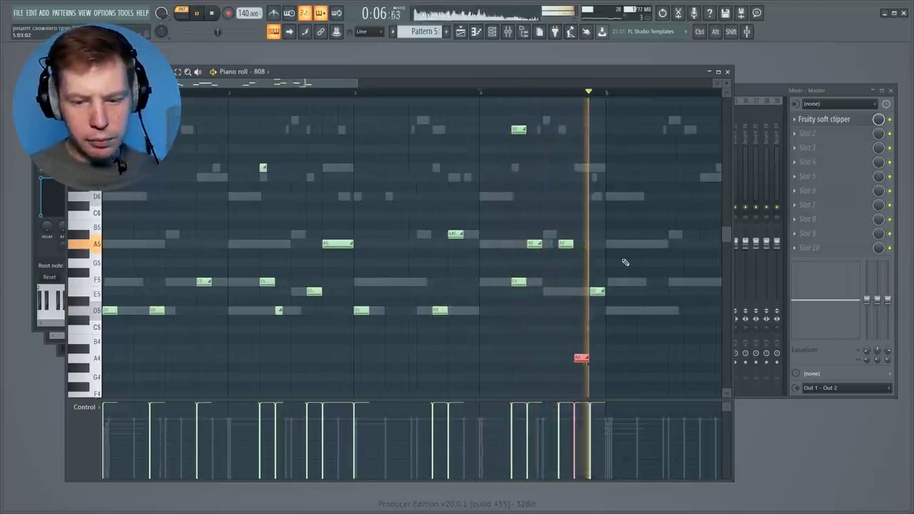
key("space")
left_click_drag(564, 381, 567, 380)
key("ctrl+Down")
key("space")
- Copy the four-bar 808 line to bars 5–8 and play the pattern
right_click(678, 322, "ctrl")
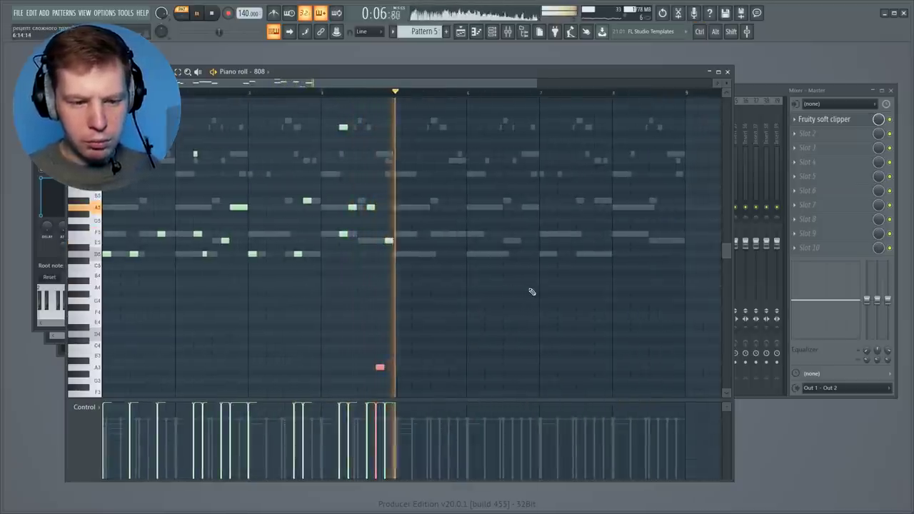
key("space")
left_click_drag(504, 372, 103, 105)
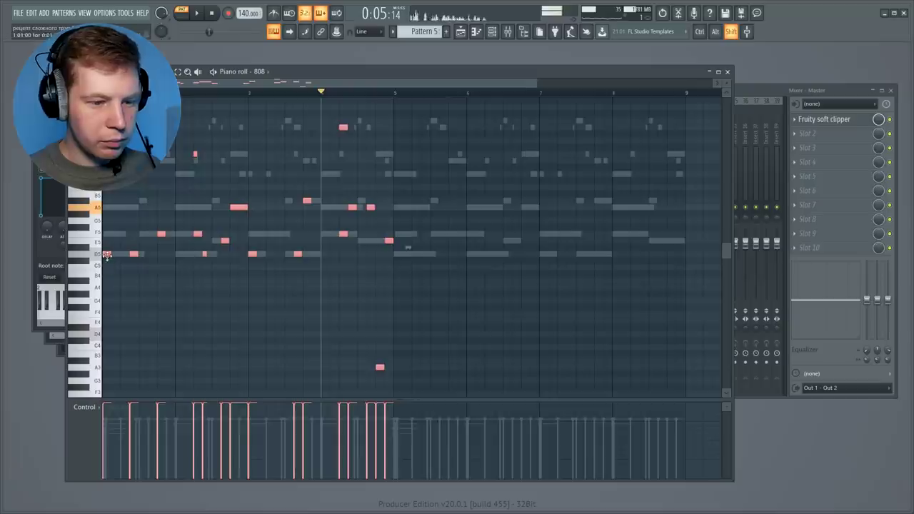
left_click(727, 71)
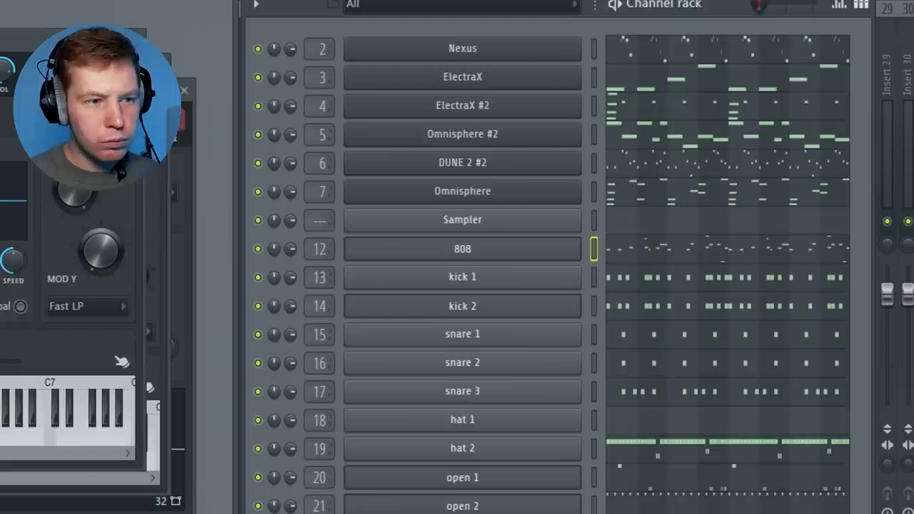
key("space")
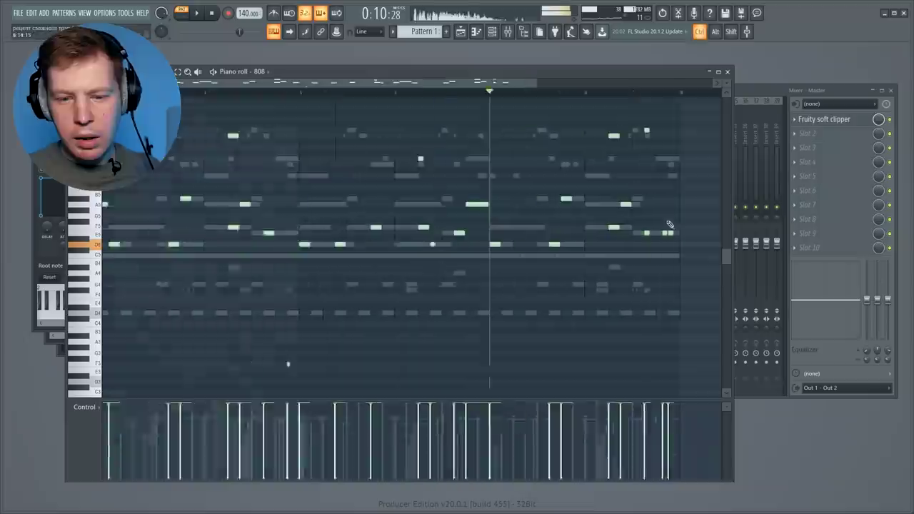
- Copy the 808 notes from Pattern 1 into Pattern 2 and play it
scroll(674, 333, "down", 1, "ctrl")
left_click_drag(694, 371, 265, 173)
key("KP_Add")
key("KP_Add")
key("KP_Add")
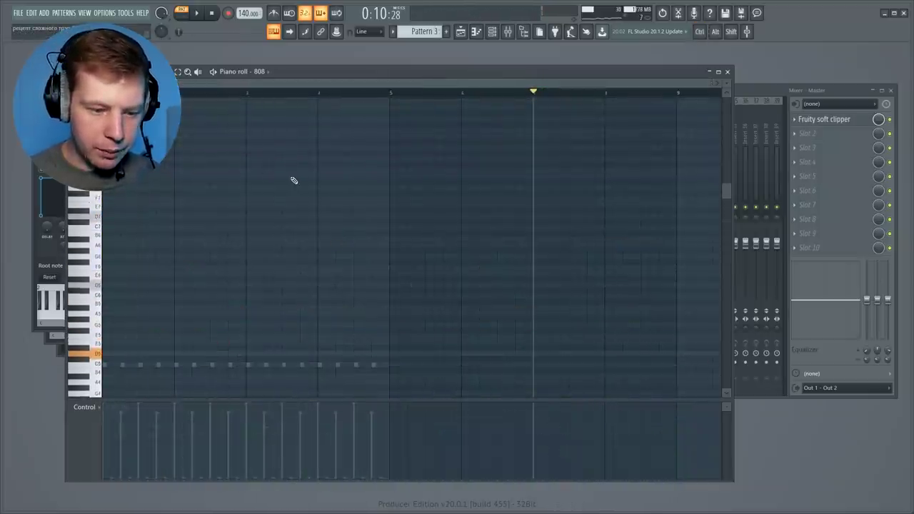
key("KP_Subtract")
key("KP_Subtract")
key("space")
key("space")
- Pan the 808's F6 slide note in bar 2 about halfway right and the A6 slide note in bar 4 about halfway left
left_click(85, 407)
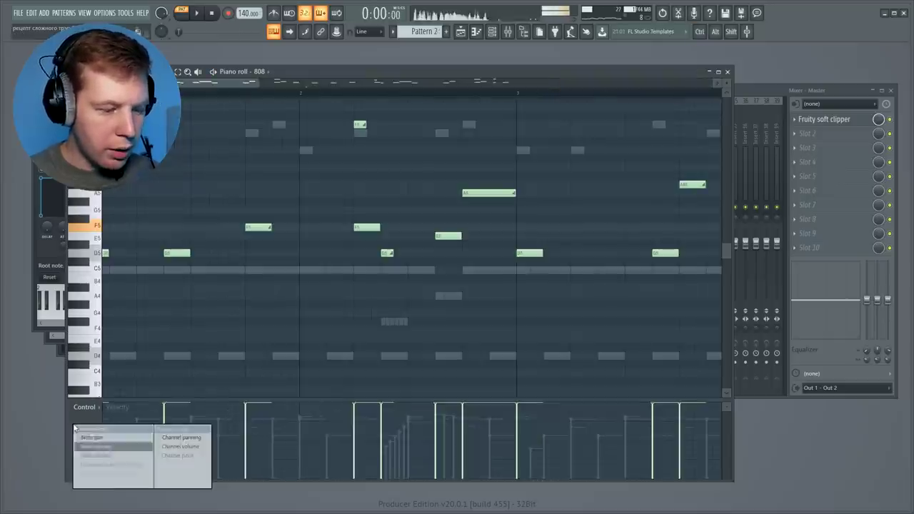
left_click(94, 439)
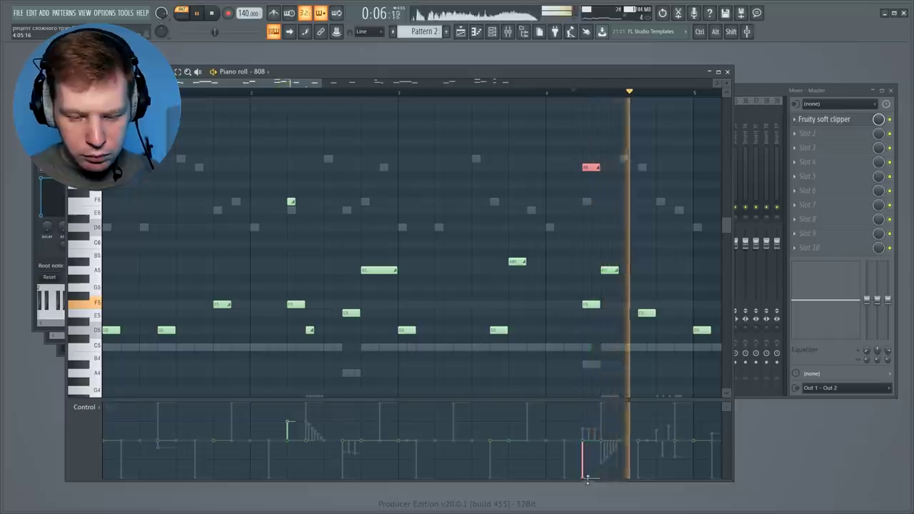
left_click_drag(587, 480, 591, 463)
scroll(582, 365, "down", 1)
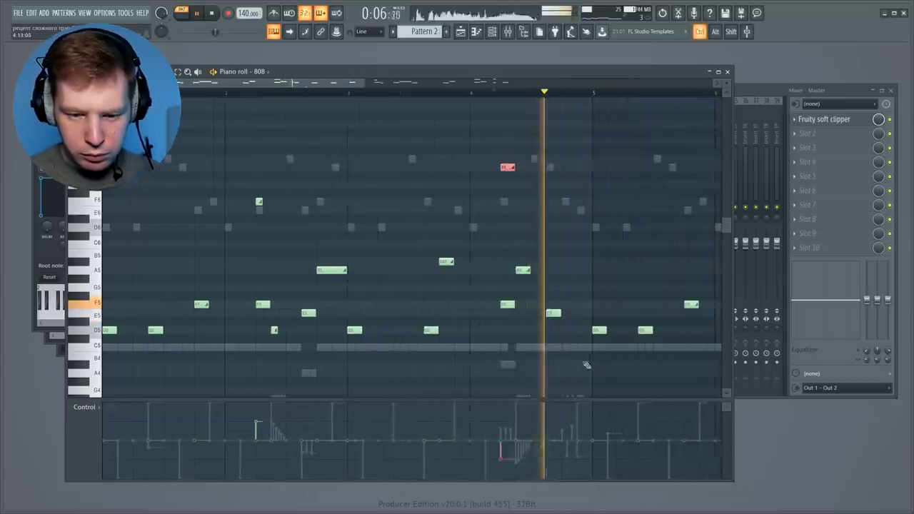
- Pan the 808's F6 slide note in bar 6 about halfway right and the following D5 slide about halfway left, and play the section
scroll(648, 365, "up", 2)
key("space")
scroll(649, 359, "down", 3)
scroll(650, 357, "up", 1)
scroll(658, 345, "down", 1)
scroll(660, 346, "down", 3)
scroll(687, 345, "up", 3)
left_click_drag(540, 468, 540, 465)
key("space")
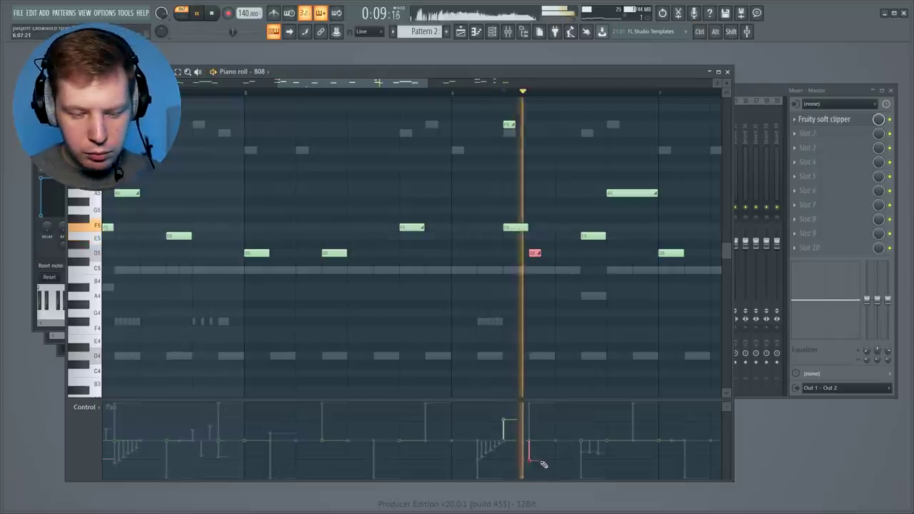
key("space")
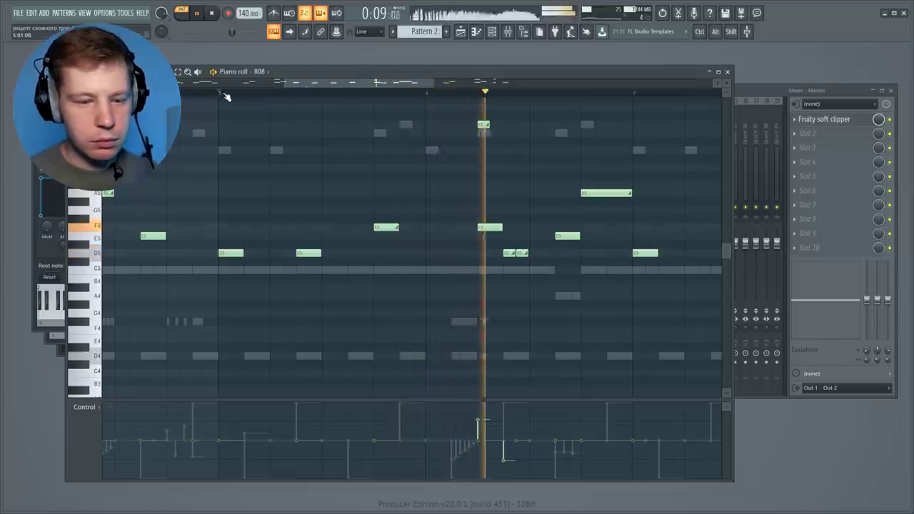
key("space")
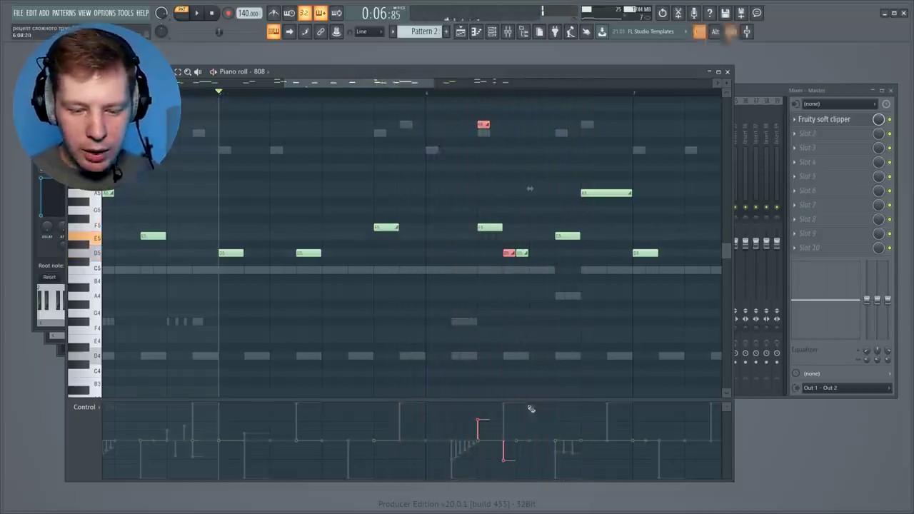
scroll(522, 332, "up", 4)
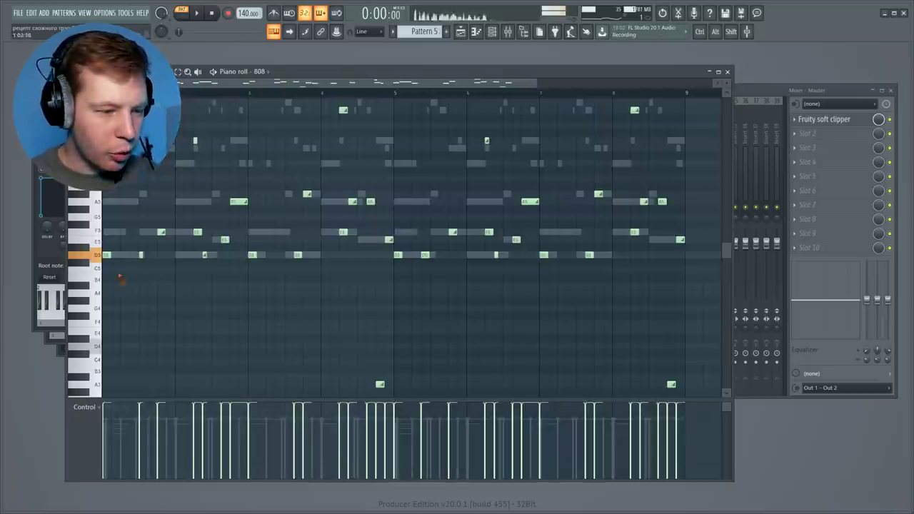
- Close the piano roll and clone the 808 channel
left_click(728, 71)
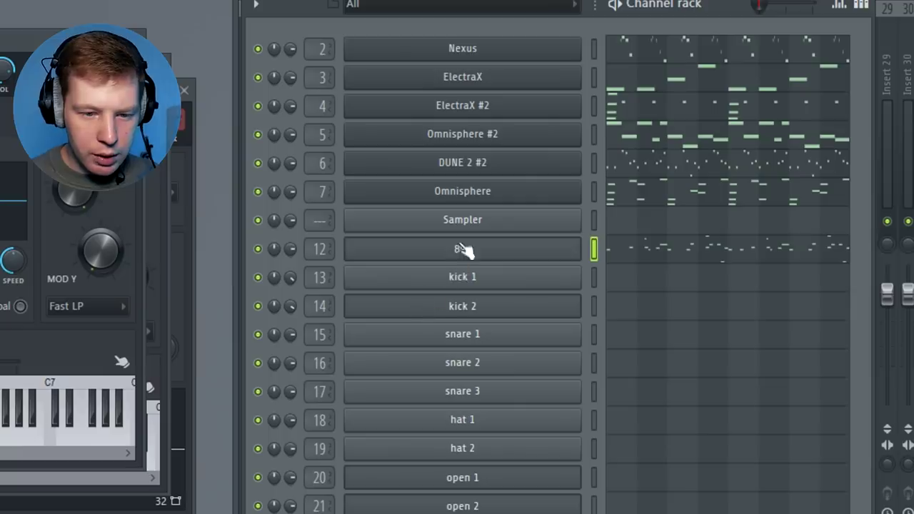
right_click(435, 245)
left_click(517, 335)
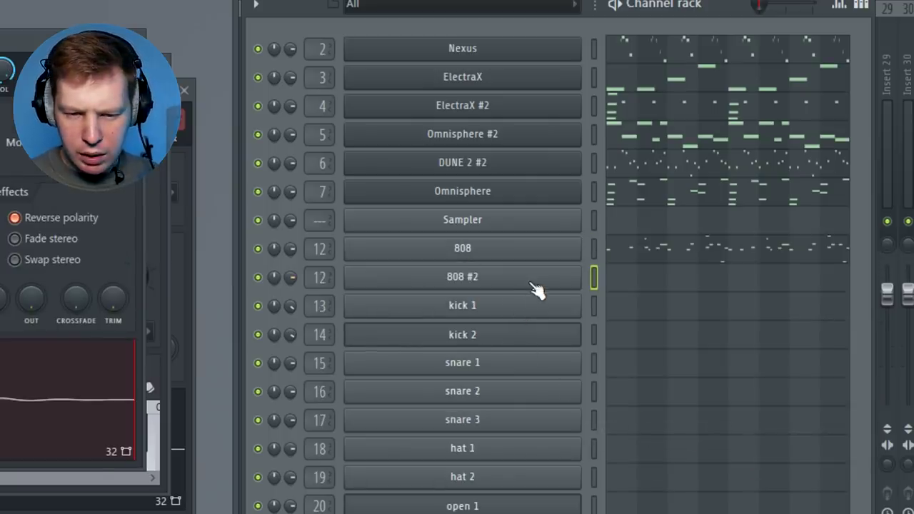
right_click(580, 243)
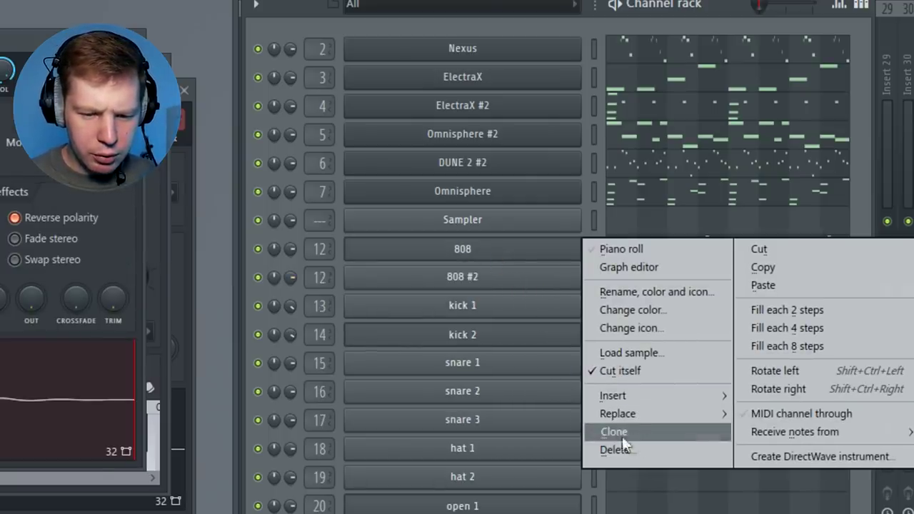
left_click(495, 244)
- Copy the 808's notes into the cloned 808 #2 channel and play them in its piano roll
left_click(481, 284)
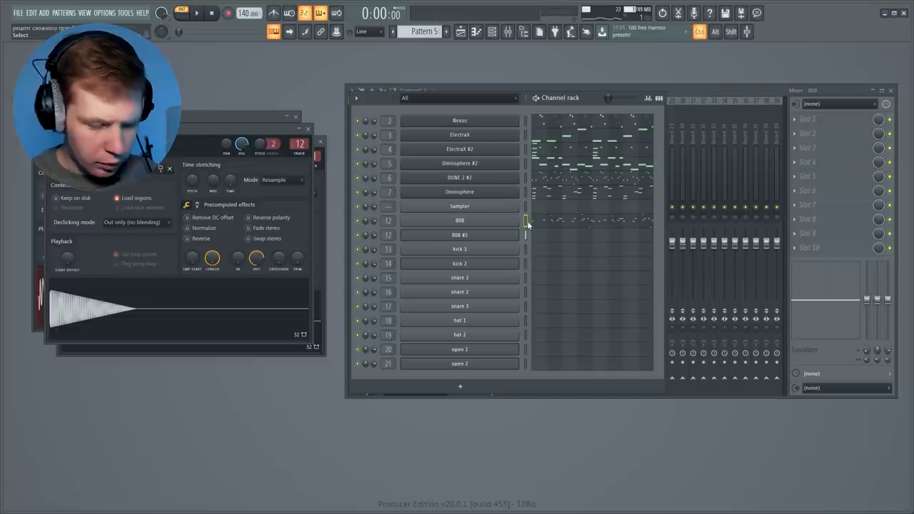
left_click(566, 242)
key("space")
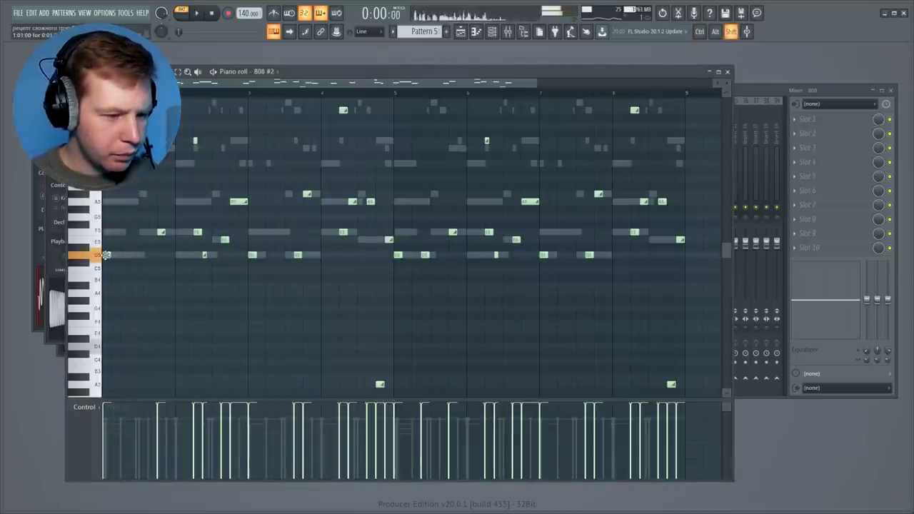
key("space")
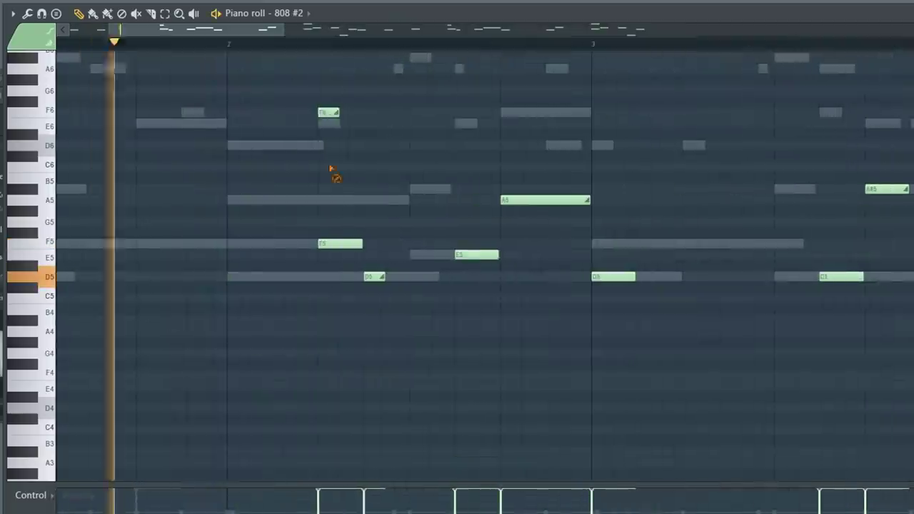
- Delete the F6 slide and the long A5 note in bar 2 and the A#5 note in bar 3 of 808 #2
right_click(545, 199)
left_click(228, 44)
scroll(393, 366, "down", 4)
right_click(406, 190)
key("space")
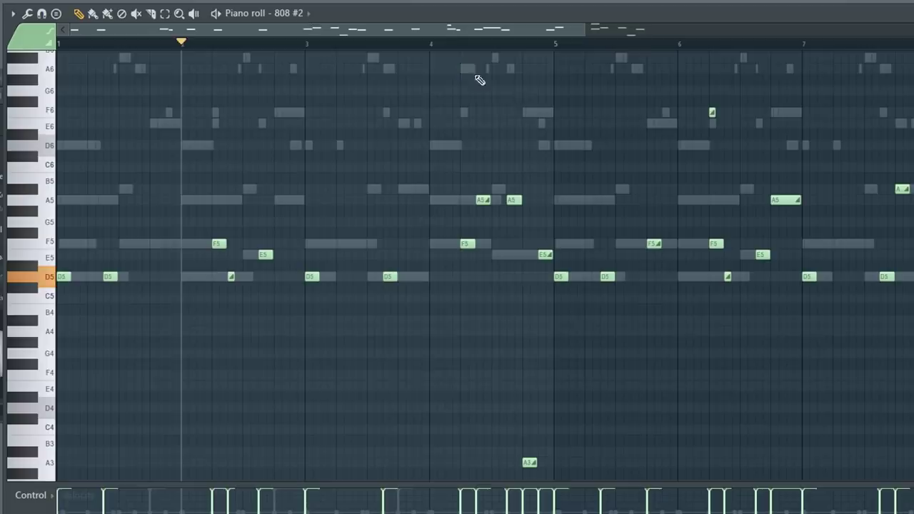
- Play 808 #2 from bar 4, deleting the closing E5 there and the F6, A5 and A#5 notes in bars 6–7
left_click(430, 44)
key("space")
key("space")
key("space")
key("space")
scroll(543, 472, "down", 1)
key("space")
right_click(545, 249)
key("space")
key("space")
key("space")
key("space")
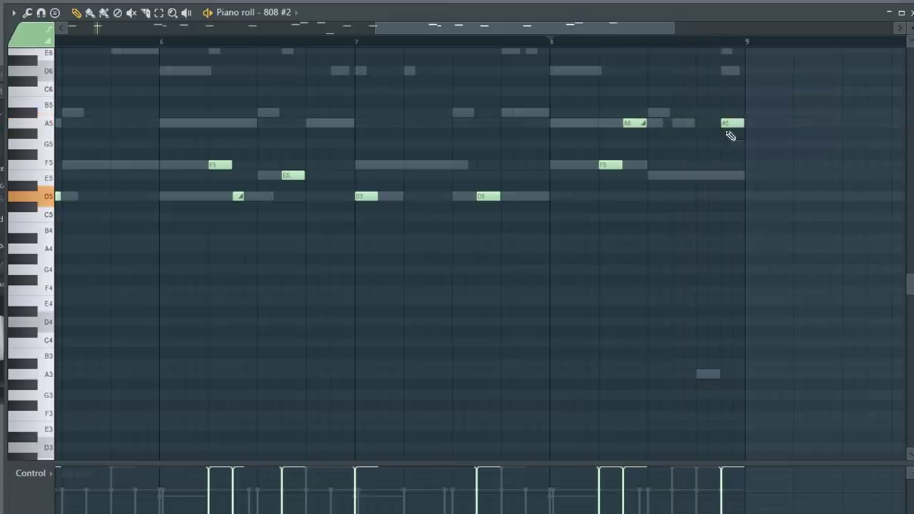
- Replace the closing A5 note in bar 8 of 808 #2 with an A5 at step 11 and play the ending
key("space")
right_click(735, 123)
key("space")
key("space")
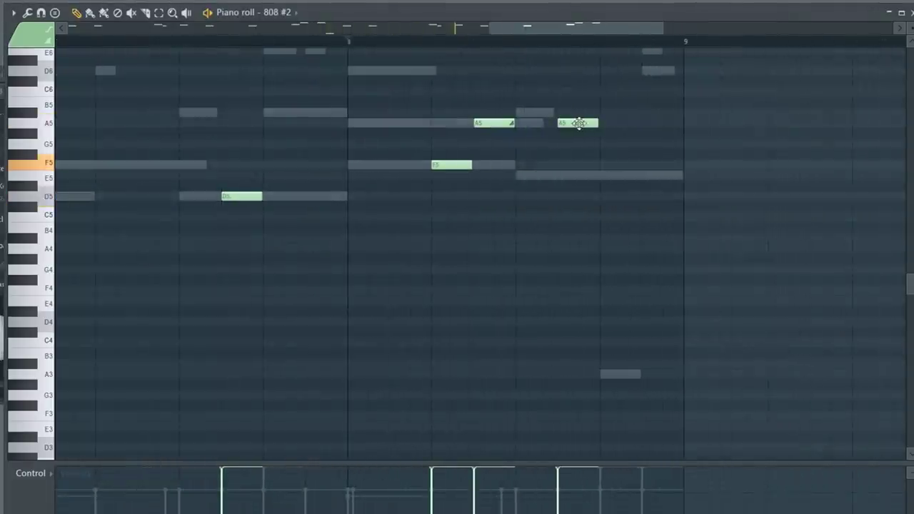
key("space")
key("space")
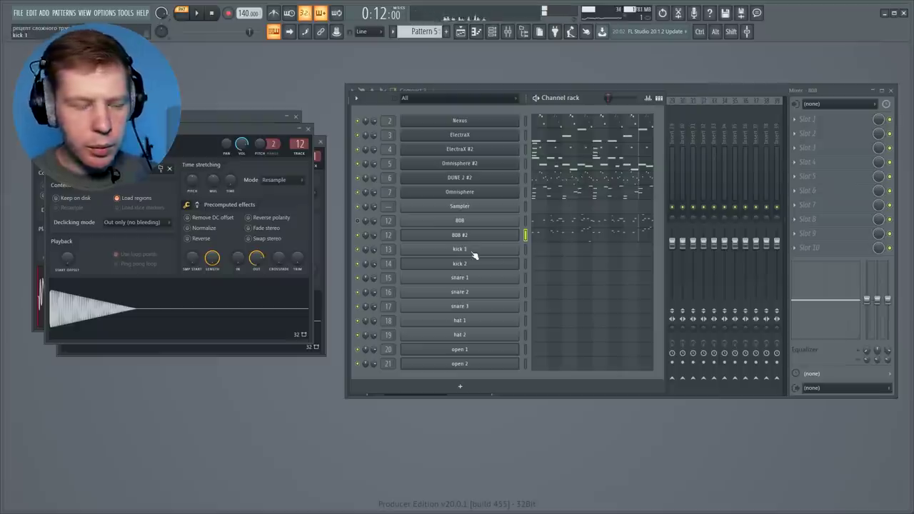
- Insert a Sylenth1 channel above the 808 channel
left_click(525, 33)
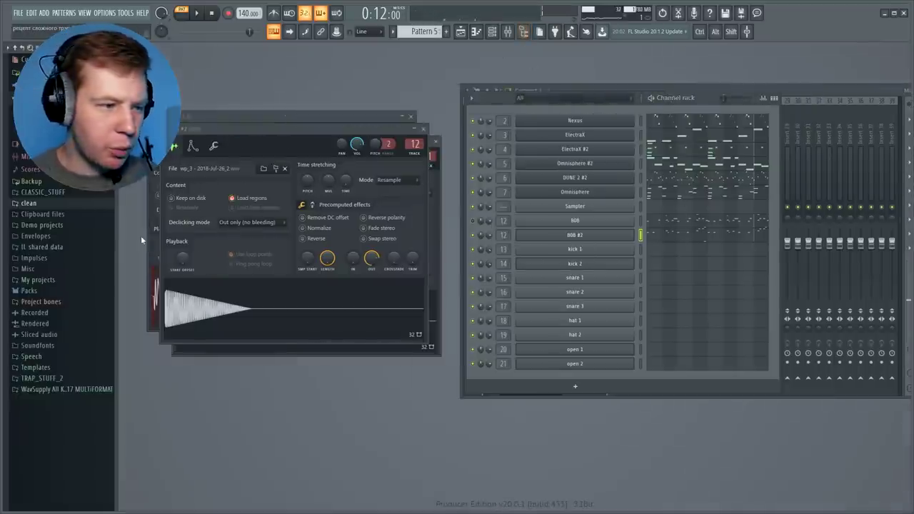
left_click(527, 32)
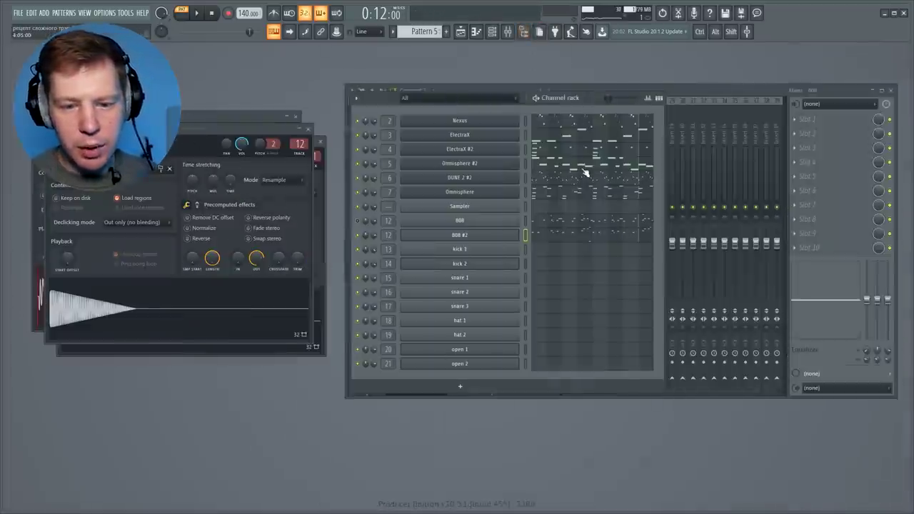
right_click(484, 223)
mouse_move(570, 298)
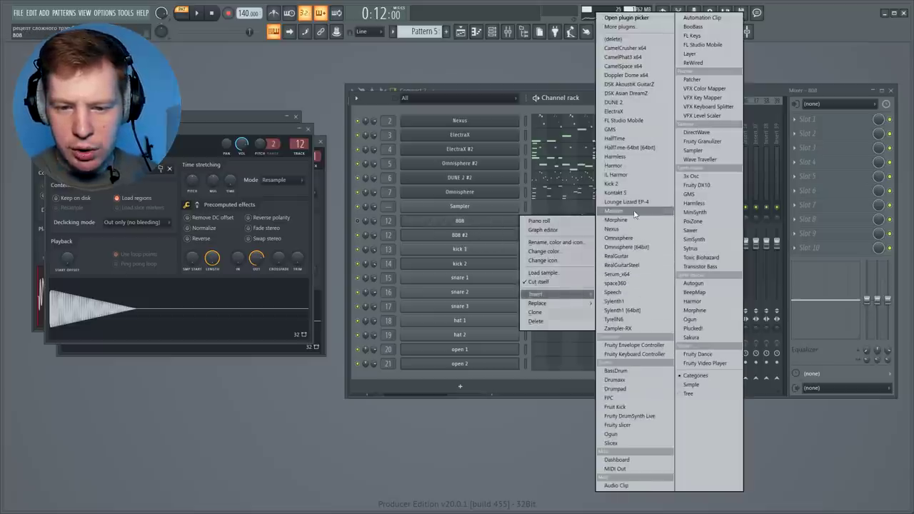
left_click(629, 303)
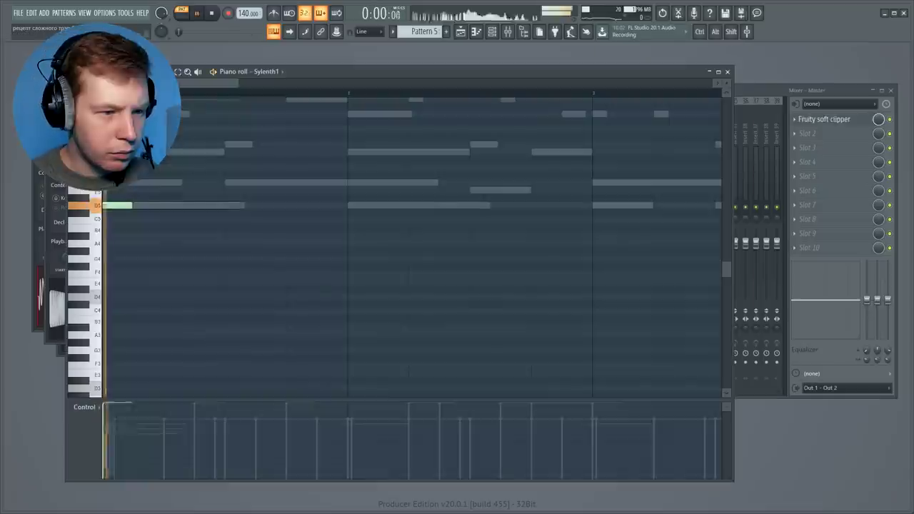
- Add a half-bar D6 at the start of bar 4 in Sylenth1's long-note line, and paste the copied channel notes into Pattern 2
key("space")
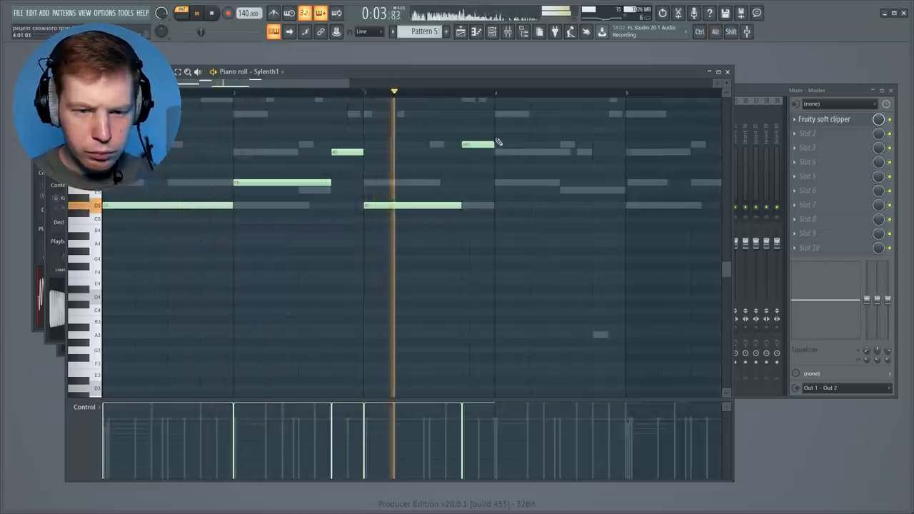
left_click(504, 114)
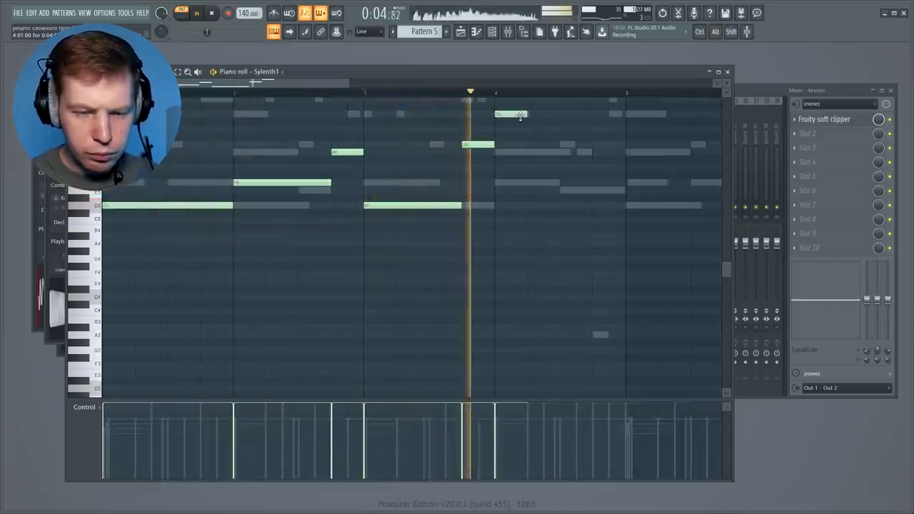
key("space")
left_click_drag(529, 115, 559, 115)
key("space")
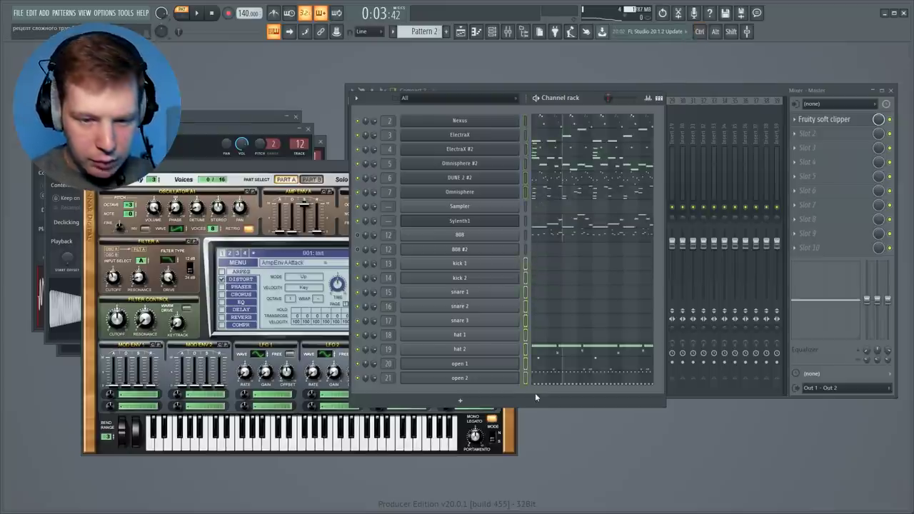
key("ctrl+v")
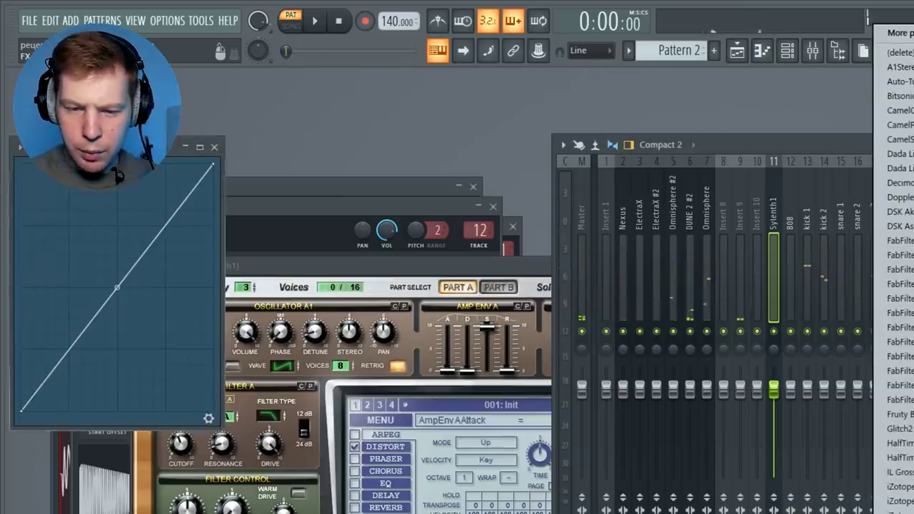
- Add Fruity soft clipper after Fruity WaveShaper on the Sylenth1 mixer track and bend the WaveShaper curve's midpoint almost to its maximum
left_click(907, 307)
left_click(117, 287)
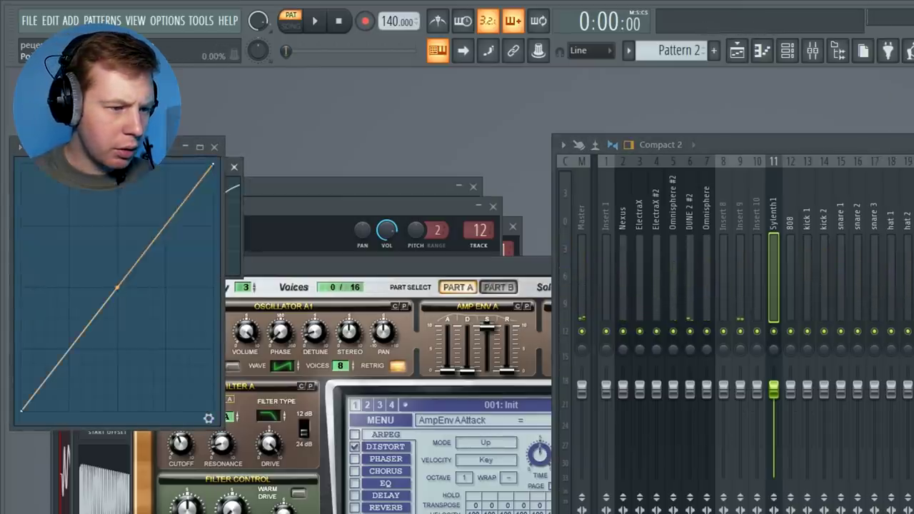
left_click_drag(117, 179, 117, 174)
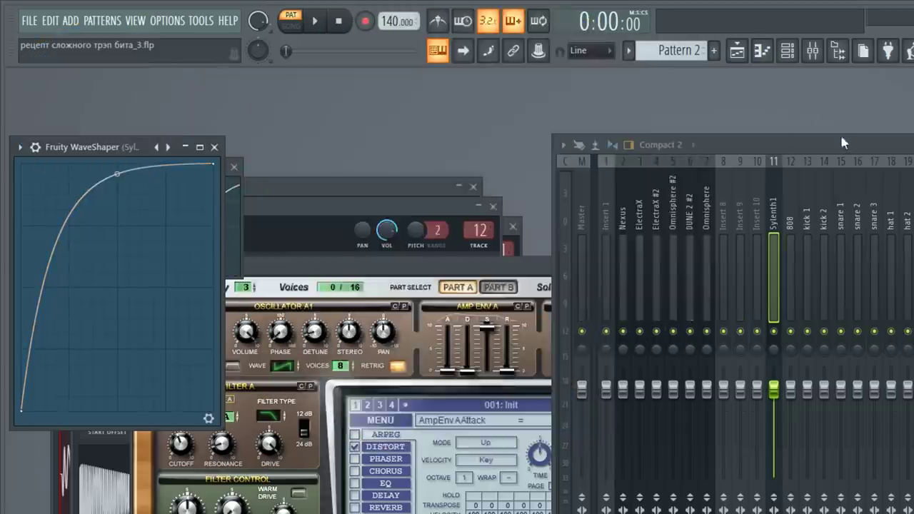
- Play Pattern 2 and lower the Sylenth1 mixer track's level to about 61% (-4.5 dB)
key("space")
left_click_drag(493, 244, 493, 250)
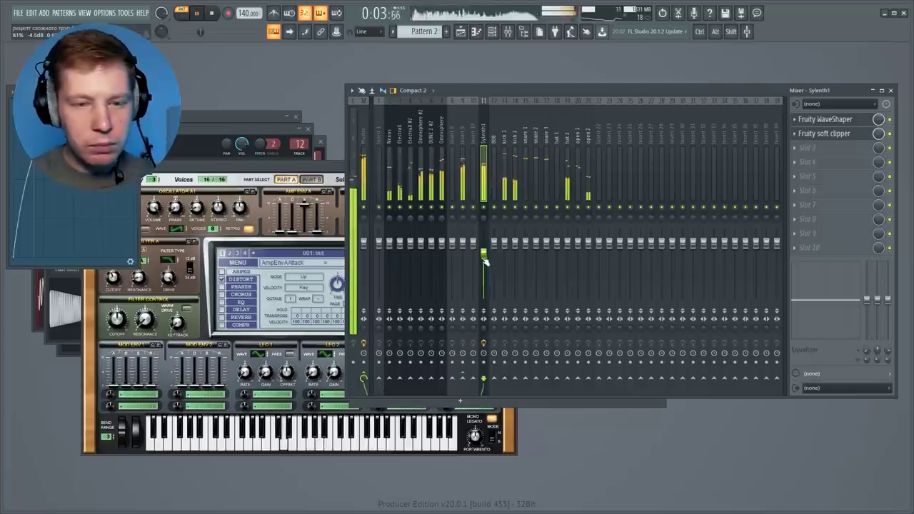
key("space")
- Open Sylenth1's piano roll in Pattern 2 and lower the D6 note at the start of bar 4 to A5
left_click(492, 32)
left_click(564, 225)
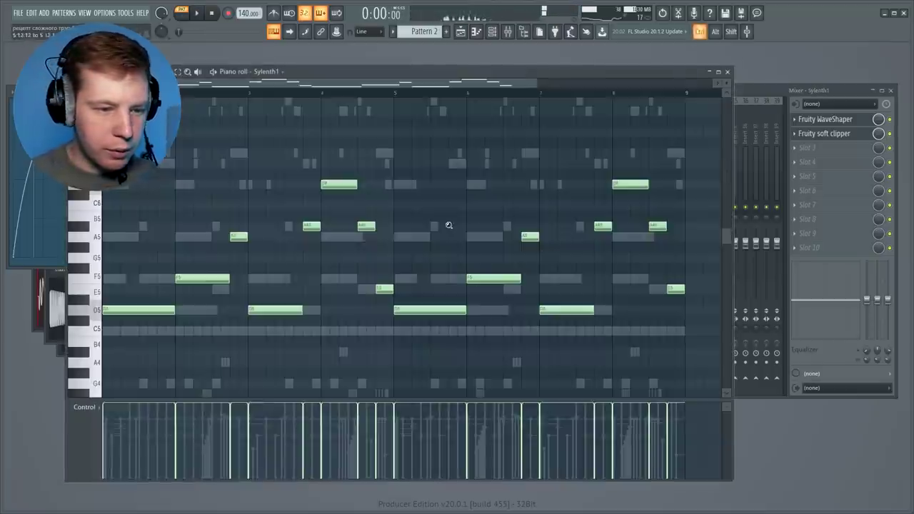
scroll(376, 234, "up", 5)
key("space")
scroll(374, 234, "down", 5)
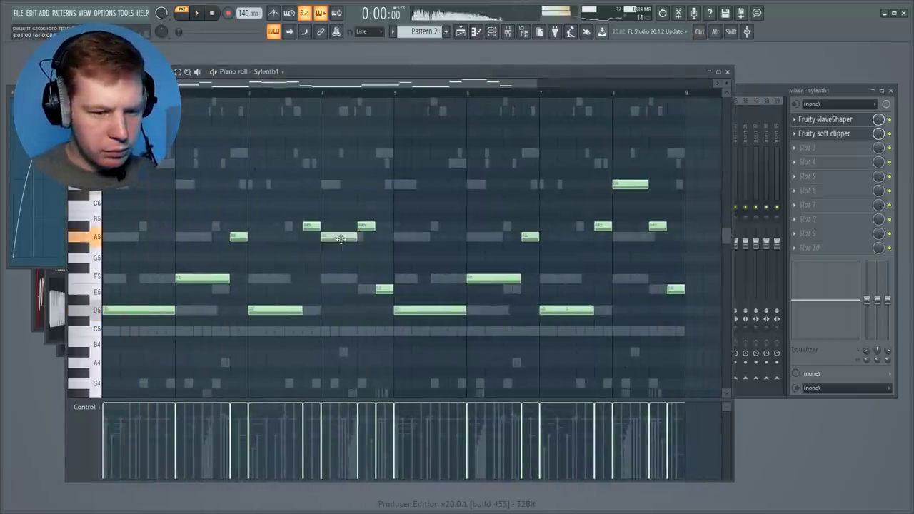
- Play Sylenth1's line from mid bar 3, lower the A#5 note in bar 4 to E5 and extend it towards the bar's end
left_click(282, 92)
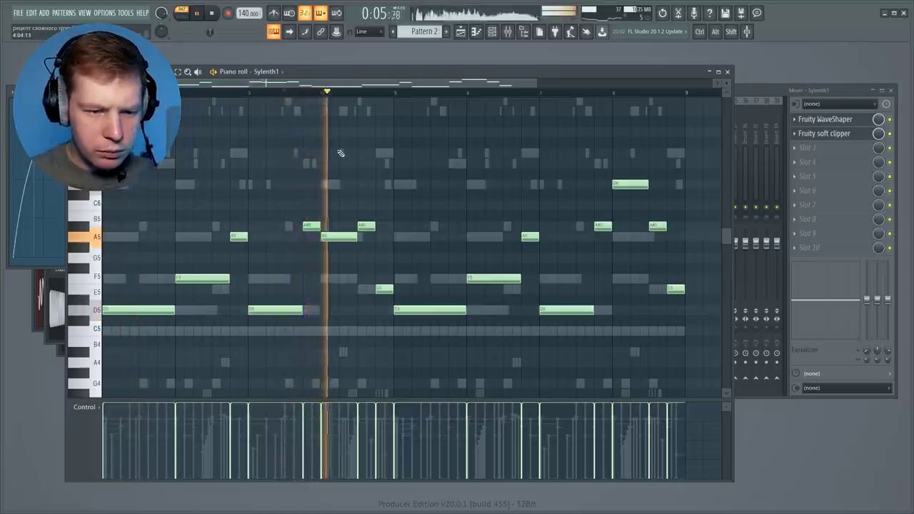
key("space")
key("space")
left_click_drag(366, 227, 365, 289)
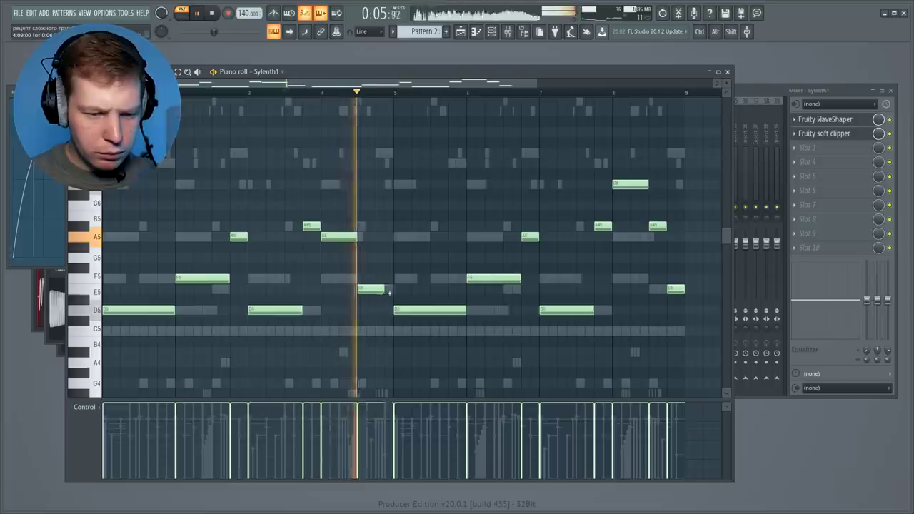
key("space")
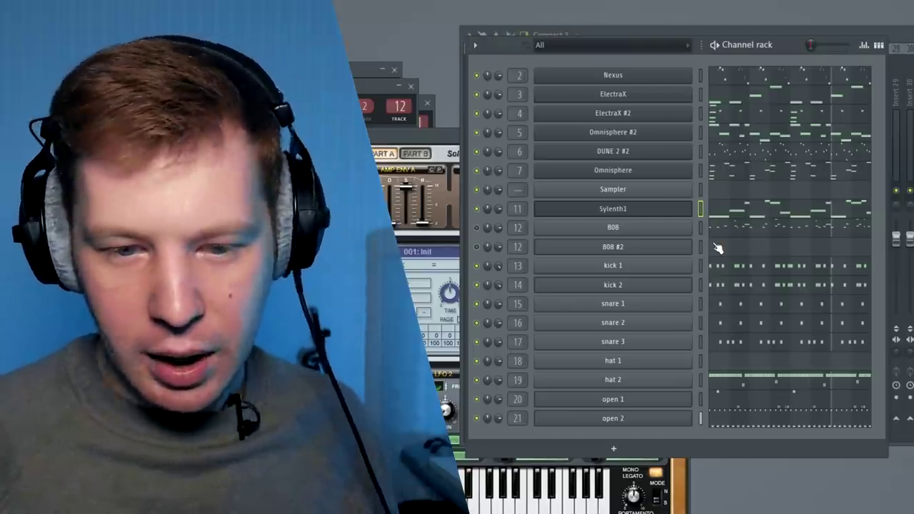
- Copy the 808 #2 and Sylenth1 notes from Pattern 5 into Pattern 1
key("KP_Add")
key("KP_Add")
key("KP_Add")
key("KP_Add")
key("KP_Add")
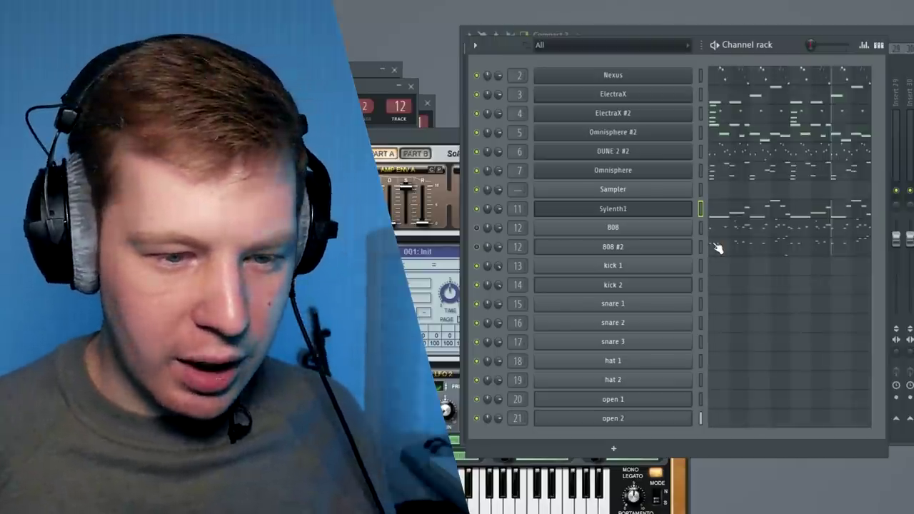
left_click(702, 248)
key("KP_Add")
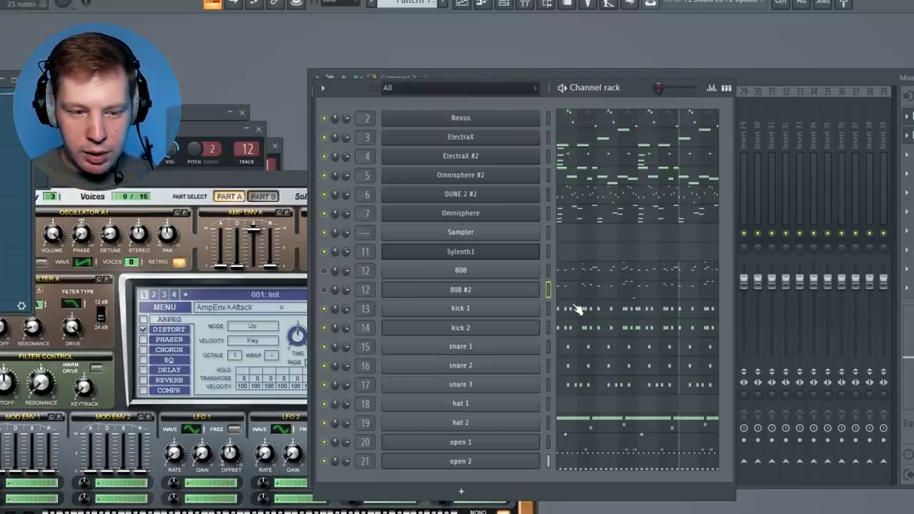
left_click(549, 251)
key("KP_Subtract")
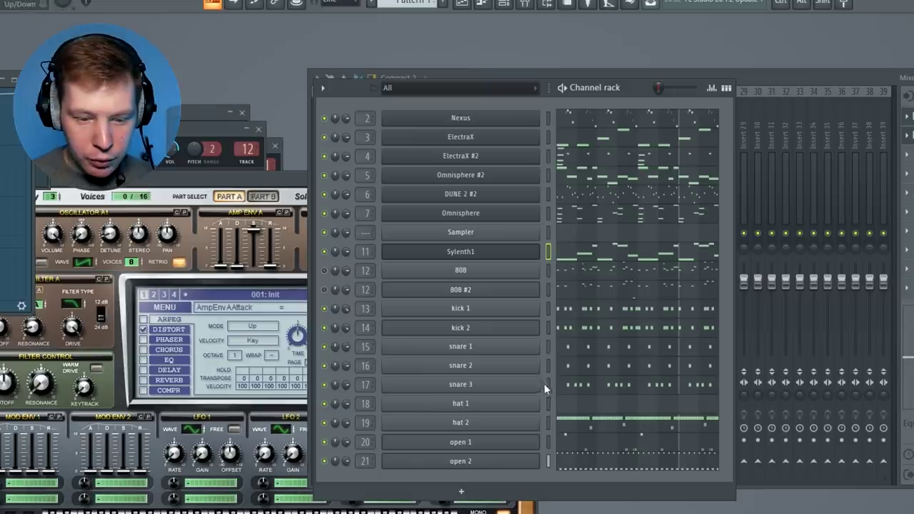
- Split Pattern 6 by channel and place the resulting channel patterns on the playlist from bar 5, starting on Track 3
left_click(410, 2)
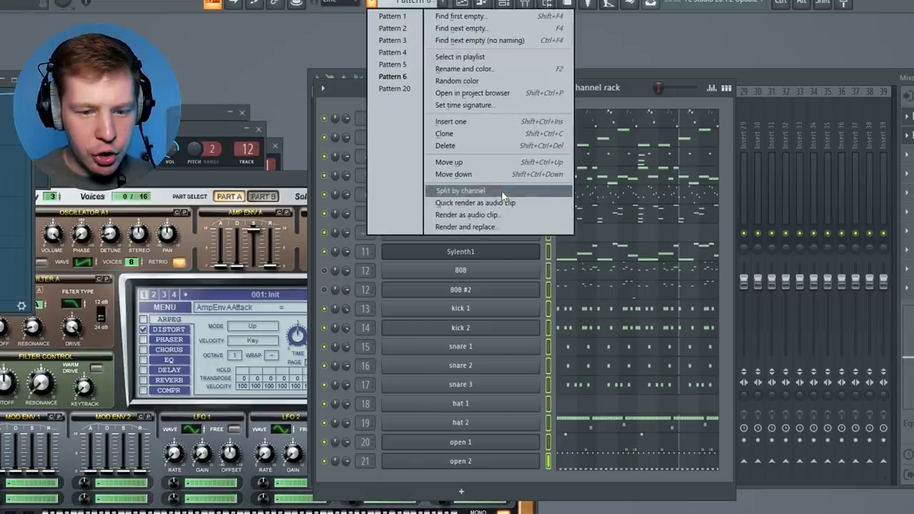
left_click(502, 191)
left_click_drag(64, 206, 328, 190)
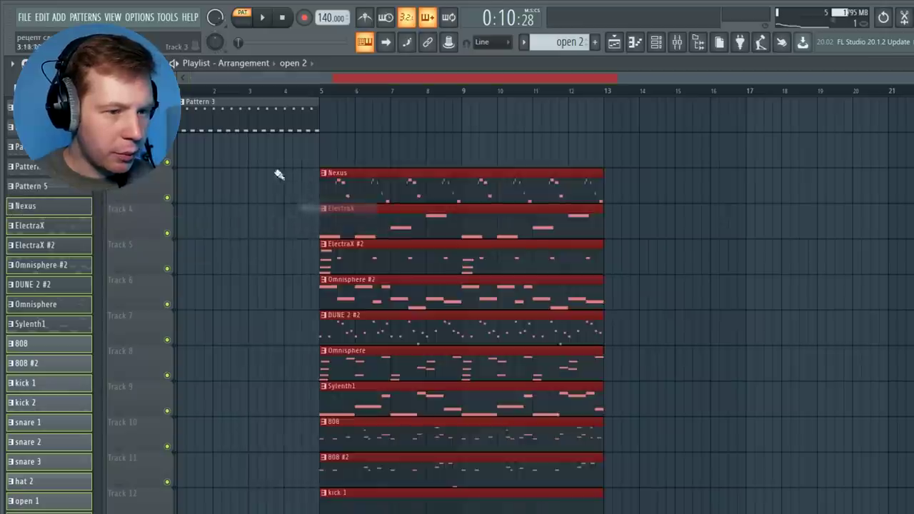
- Delete the Pattern 3 clip and move the whole block of channel clips to start at bar 1 on Track 1
right_click(279, 118)
key("ctrl+d")
right_click(507, 161, "ctrl")
scroll(297, 253, "down", 3)
left_click_drag(551, 477, 242, 115)
left_click_drag(302, 126, 186, 86)
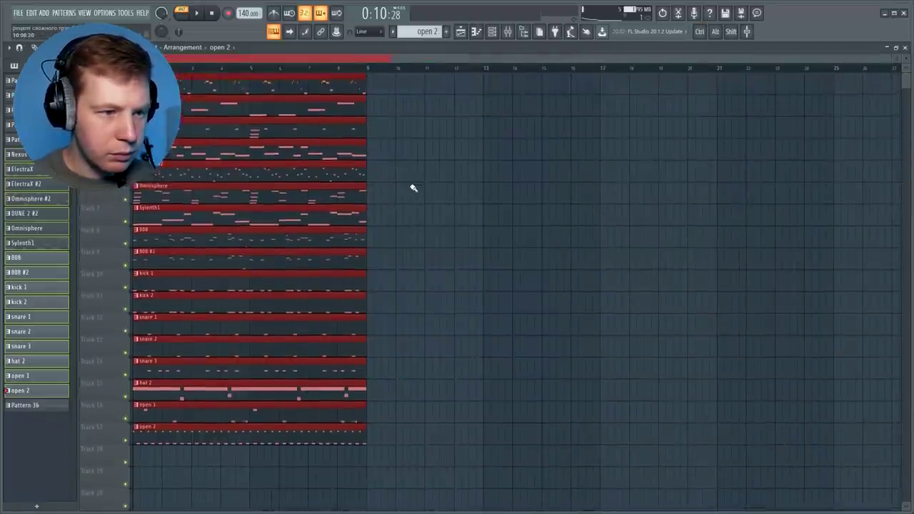
- Place a copy of all clips at bar 25 and shift the original 808, kick, snare, hat and open clips to bar 9
key("ctrl+d")
left_click_drag(375, 416, 228, 86)
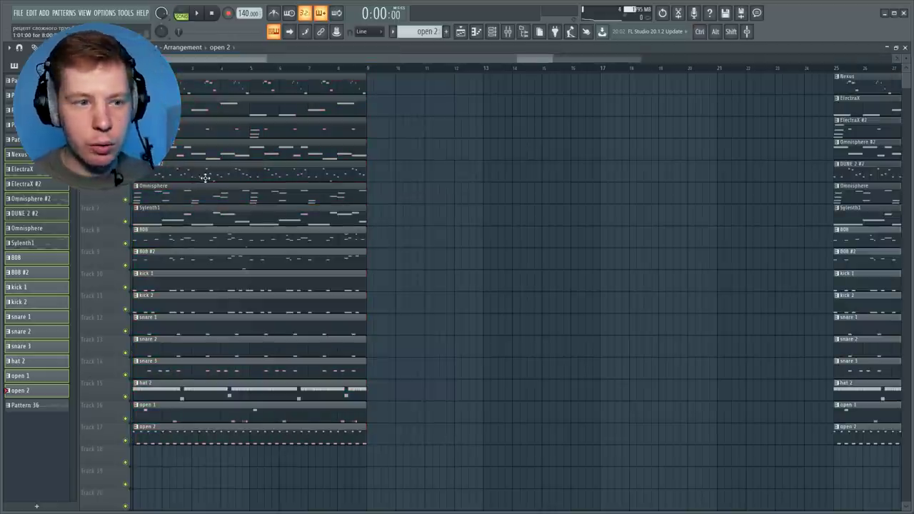
left_click(152, 217)
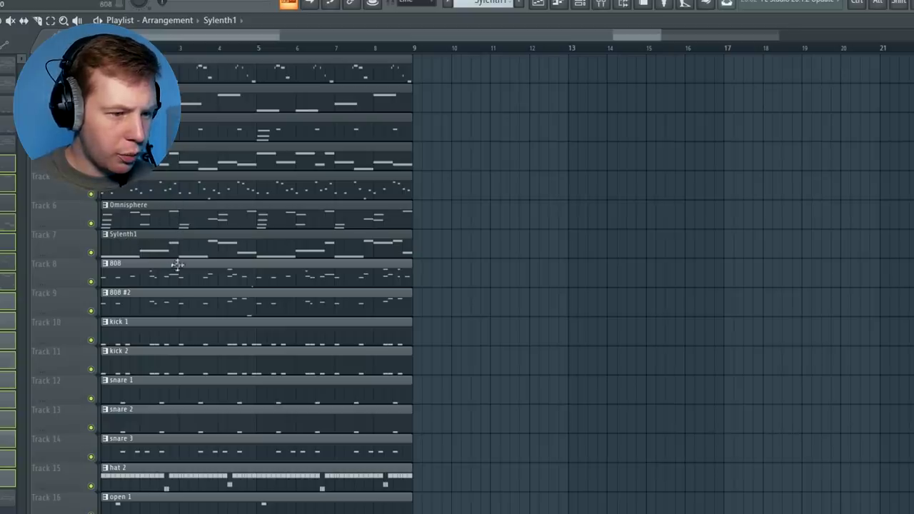
left_click_drag(166, 284, 483, 327)
left_click_drag(605, 513, 449, 341)
key("ctrl+d")
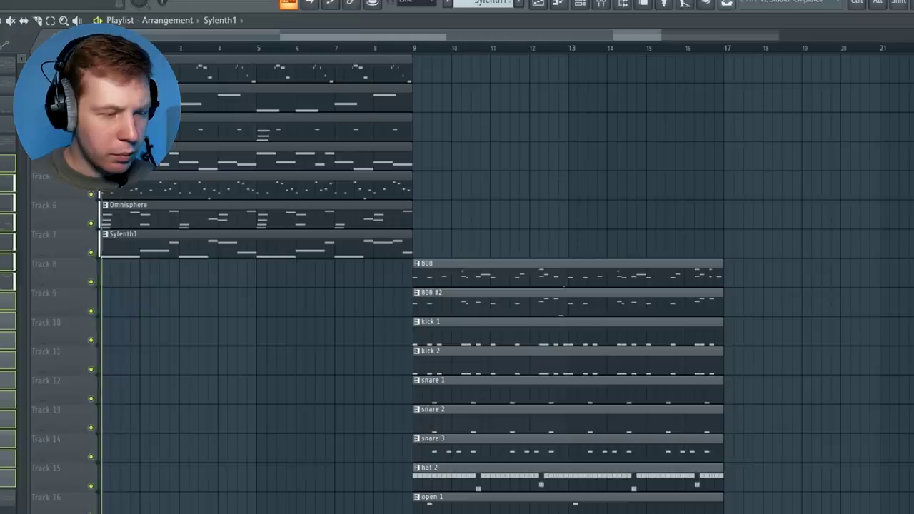
- Delete the Omnisphere clip on Track 6 from the opening section at bar 1
left_click_drag(187, 215, 190, 196)
key("Delete")
key("space")
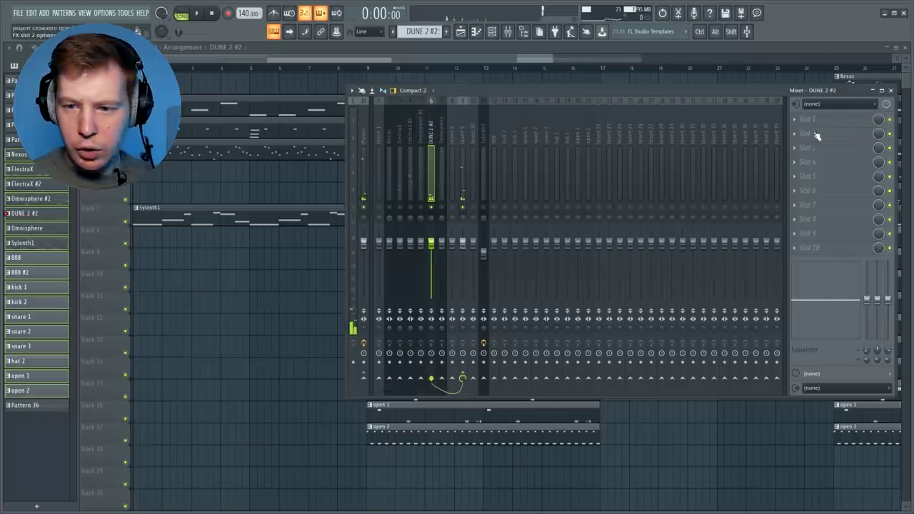
- Insert HalfTime in the first effect slot of the DUNE 2 #2 mixer track and audition the result
left_click(817, 137)
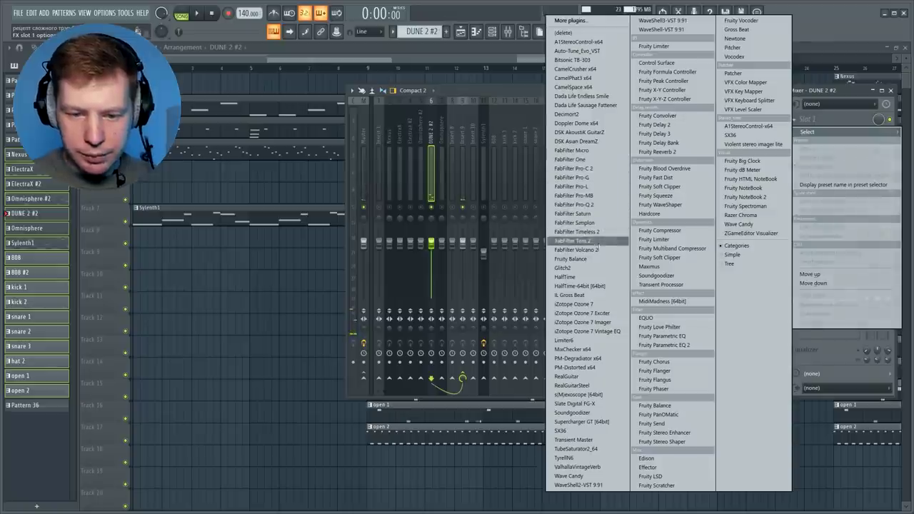
left_click(565, 277)
key("space")
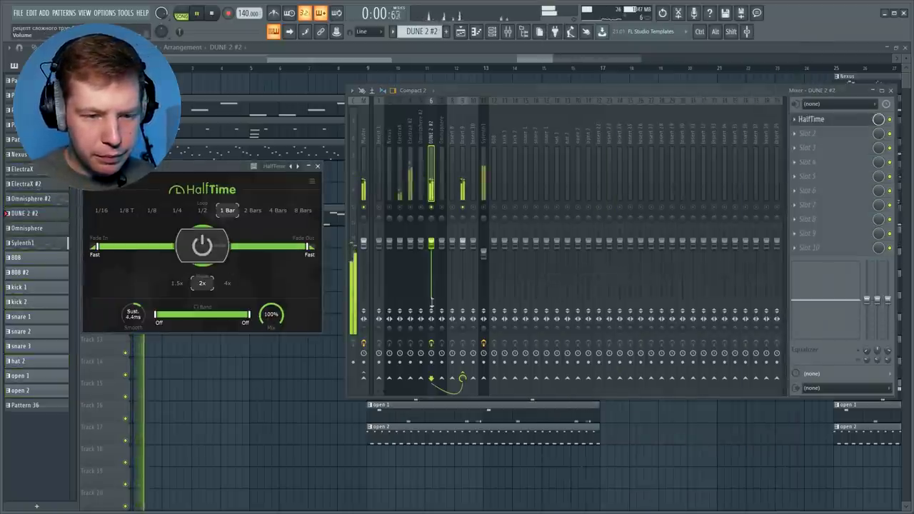
key("space")
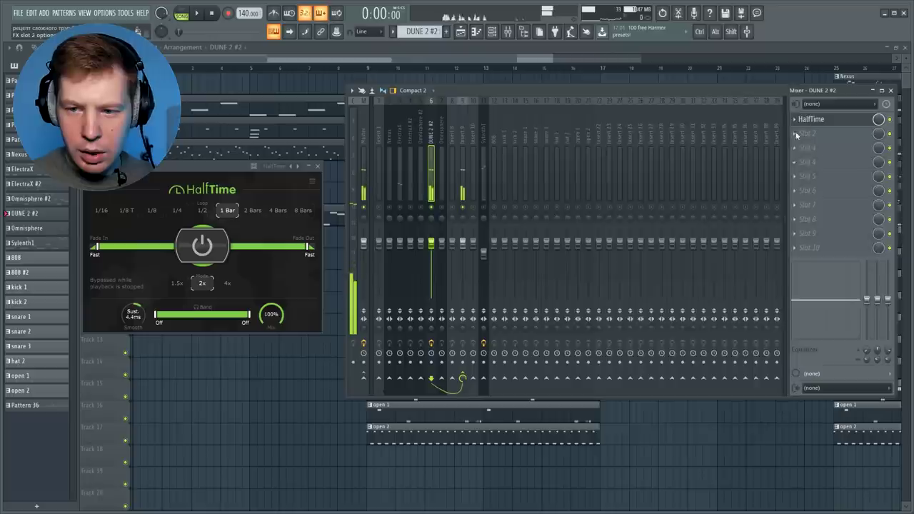
- Add Fruity Parametric EQ 2 to DUNE 2 #2 with the 30Hz + 18kHz cut preset, raise its low cut above 100 Hz, and play it
left_click(800, 137)
left_click(672, 348)
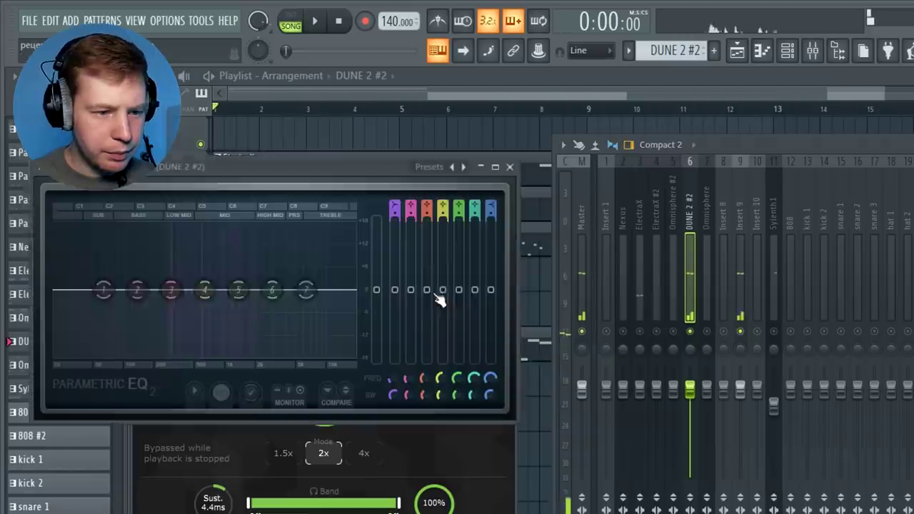
left_click(430, 167)
left_click(509, 273)
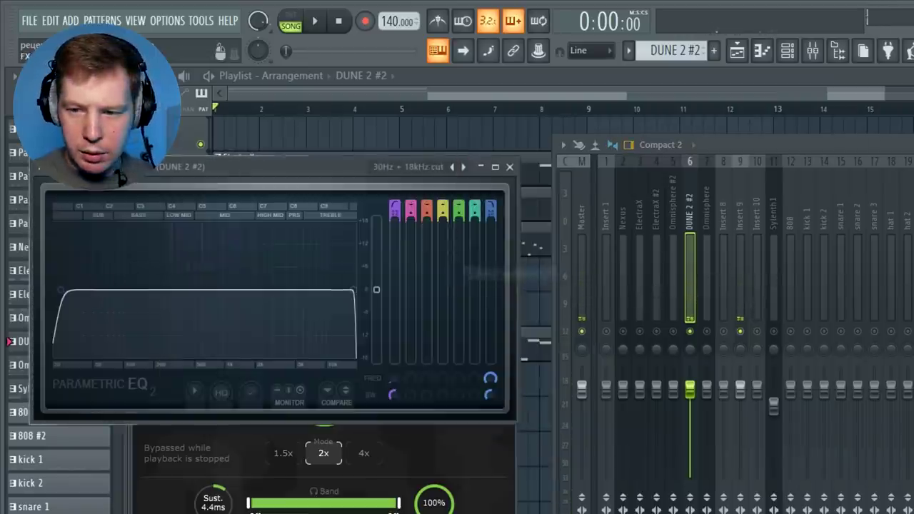
left_click_drag(62, 291, 142, 290)
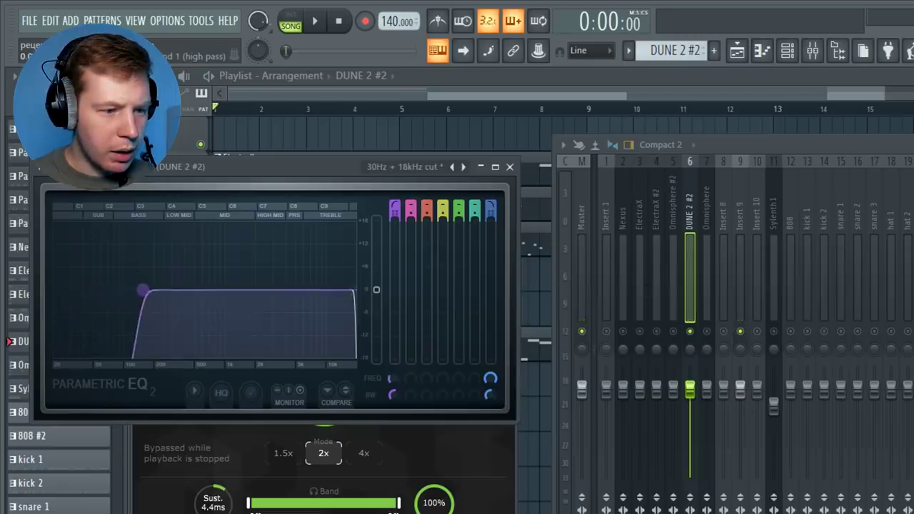
key("space")
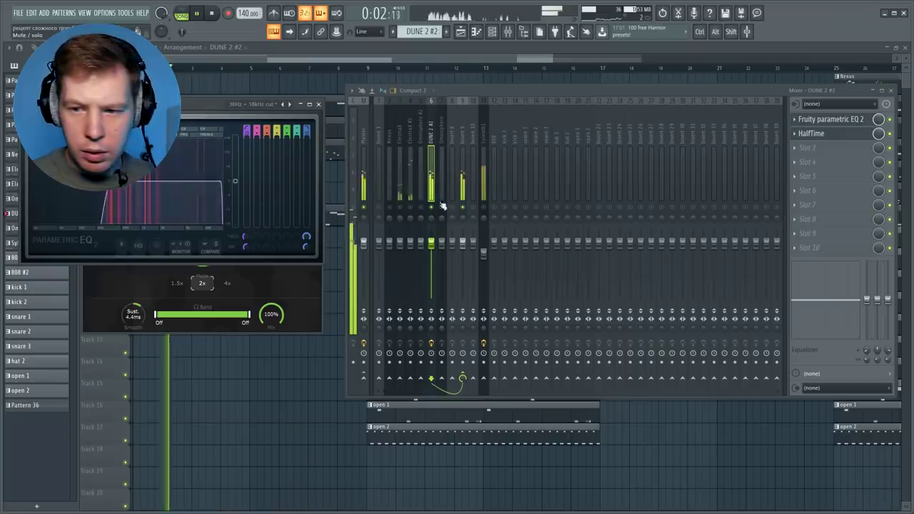
key("space")
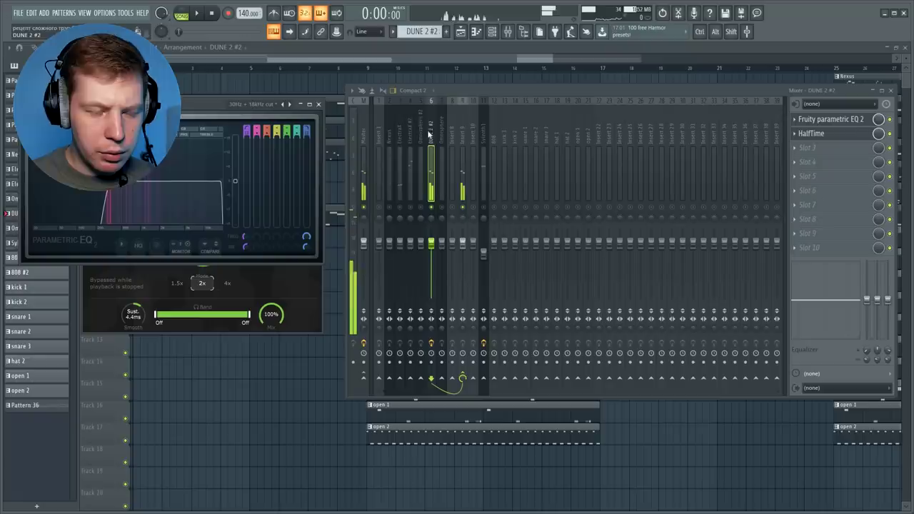
- Add Gross Beat to the Omnisphere #2 mixer track, load the Nick Mira - Flux bank, choose the Progression time slot, and audition it
key("space")
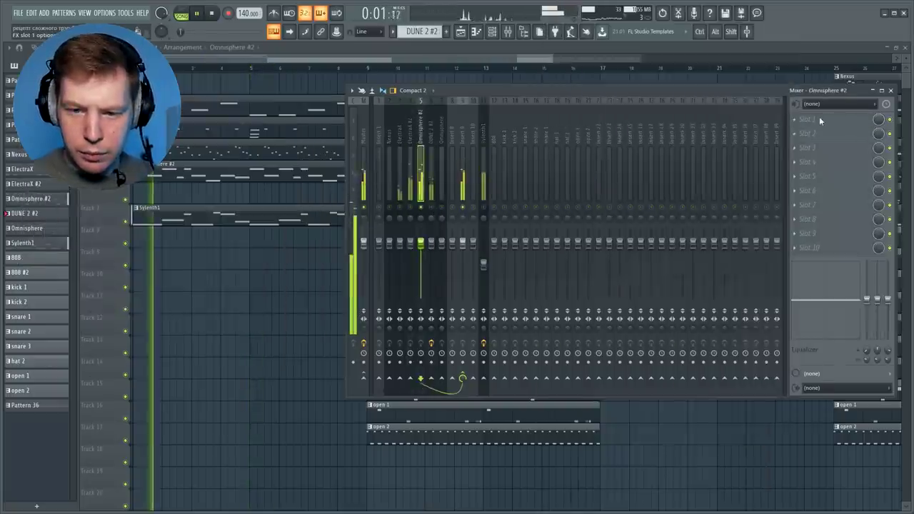
left_click(819, 117)
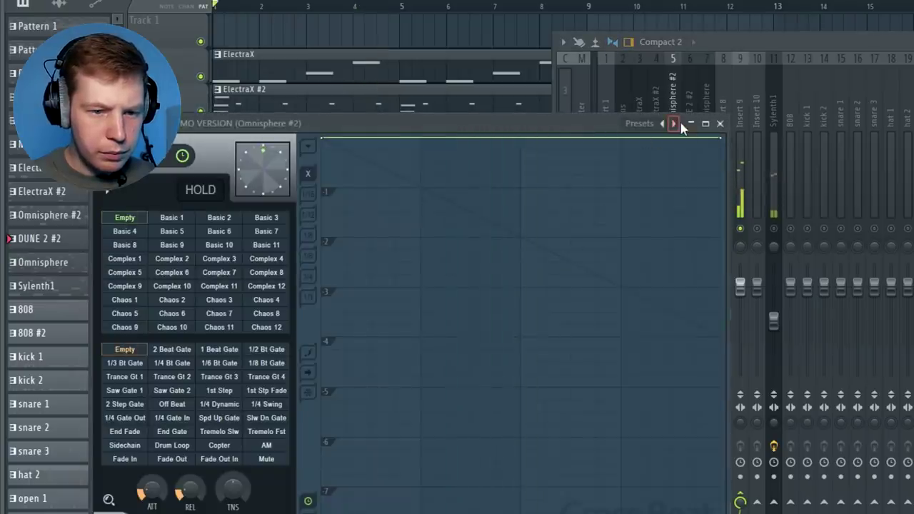
left_click(679, 122)
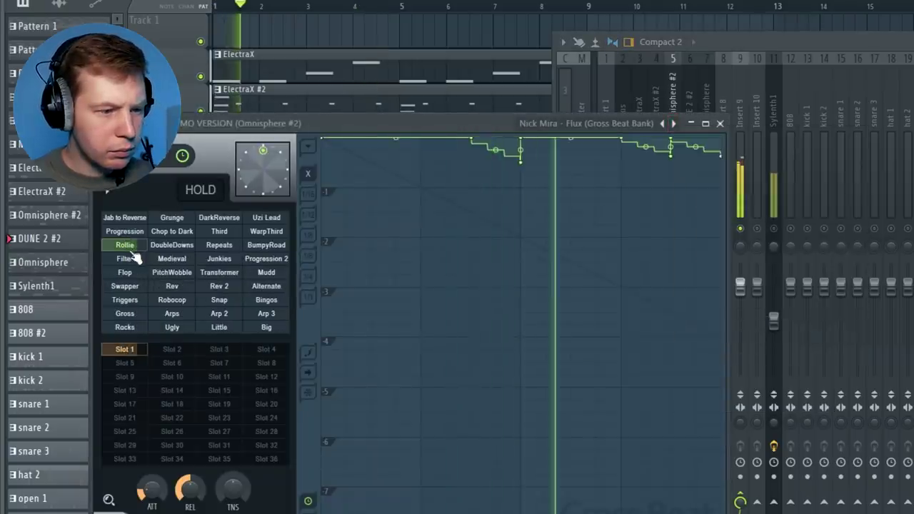
left_click(129, 236)
key("space")
key("space")
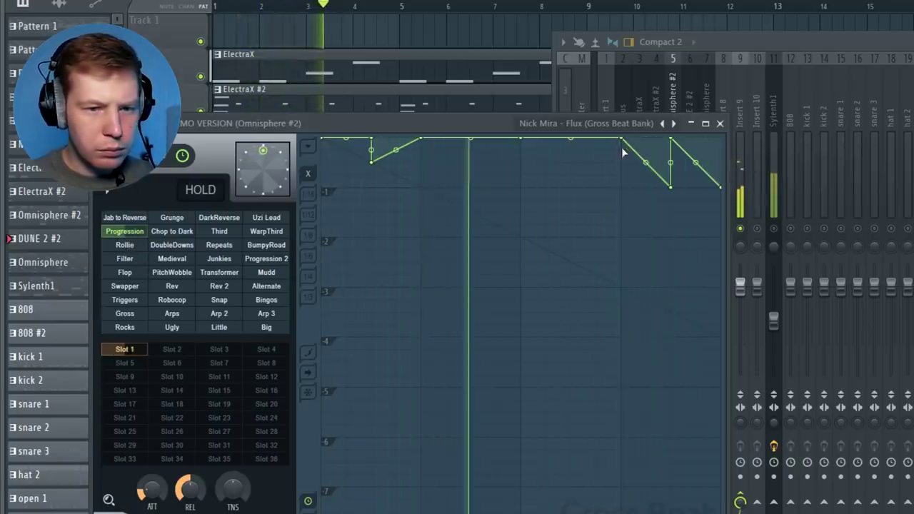
- Insert Fruity Balance in Omnisphere #2's second effect slot and create an automation clip for its Balance knob
left_click(728, 43)
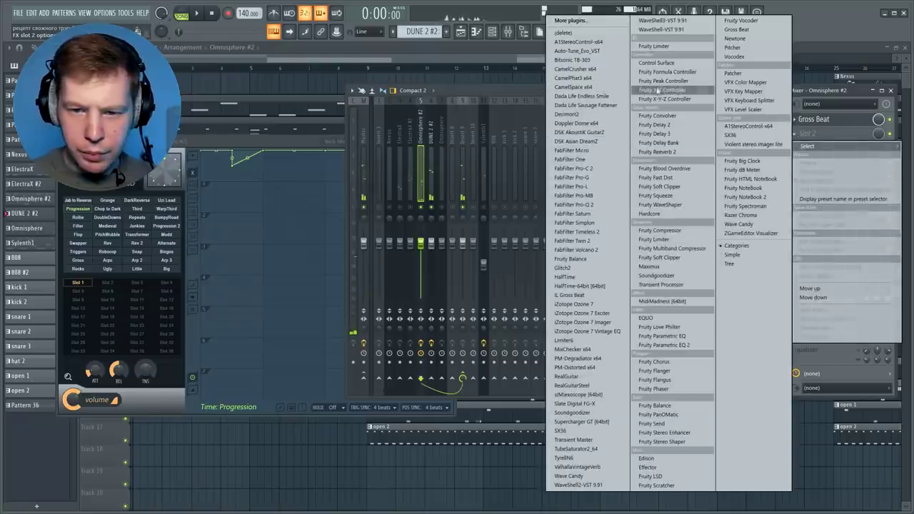
left_click(569, 259)
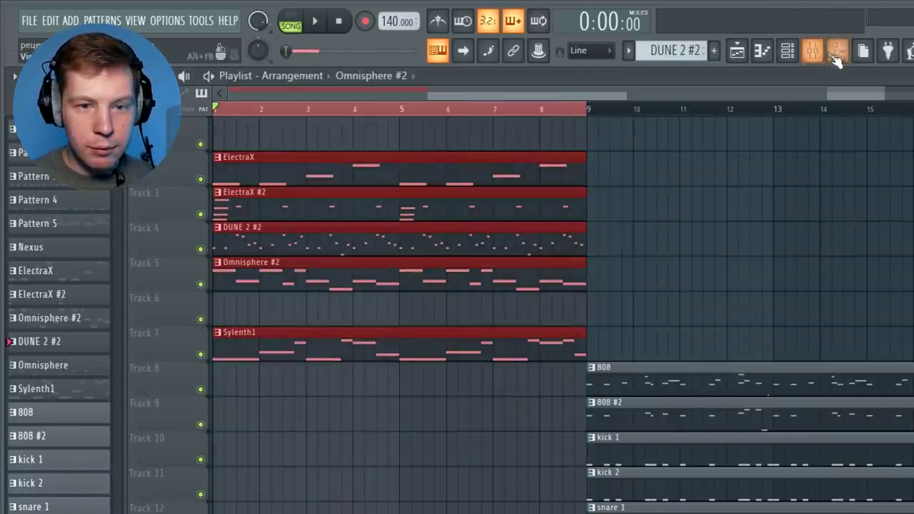
left_click(837, 58)
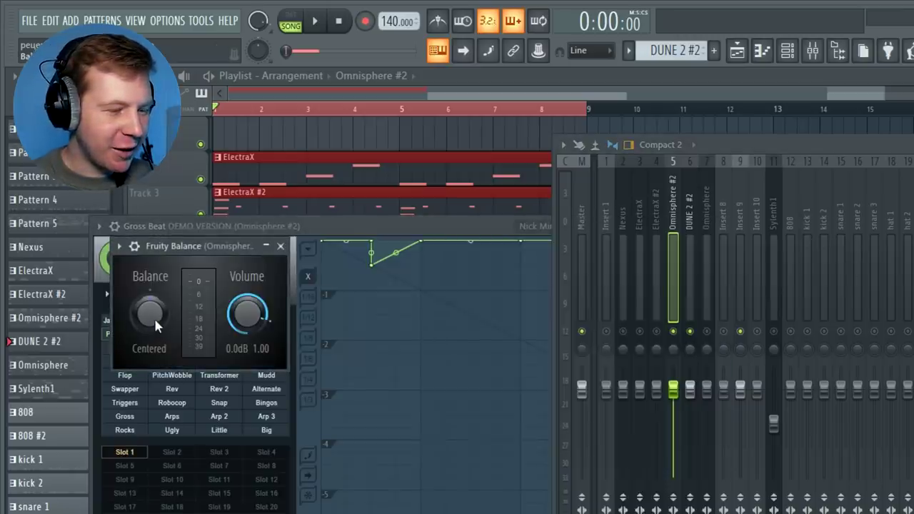
right_click(153, 318)
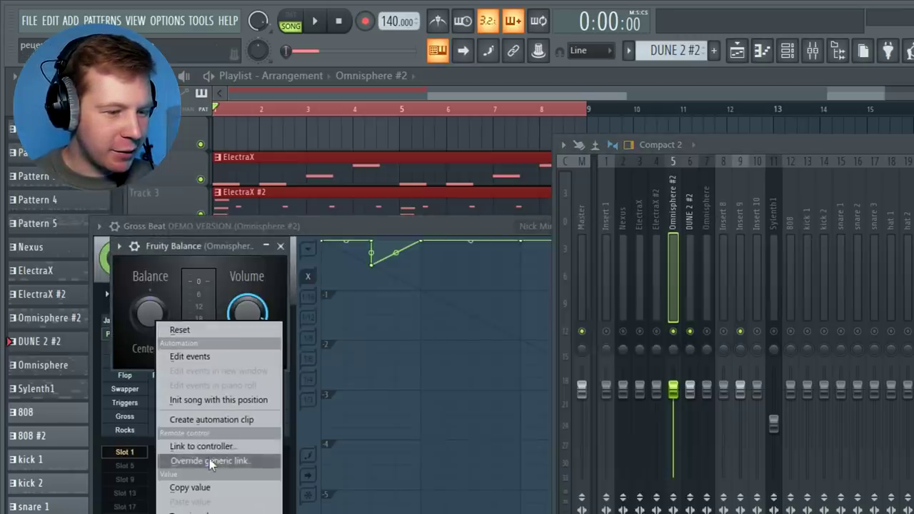
left_click(212, 421)
- Enable the LFO on the Balance automation clip, slow its speed during playback, and slightly lower Omnisphere #2's mixer fader
double_click(424, 122)
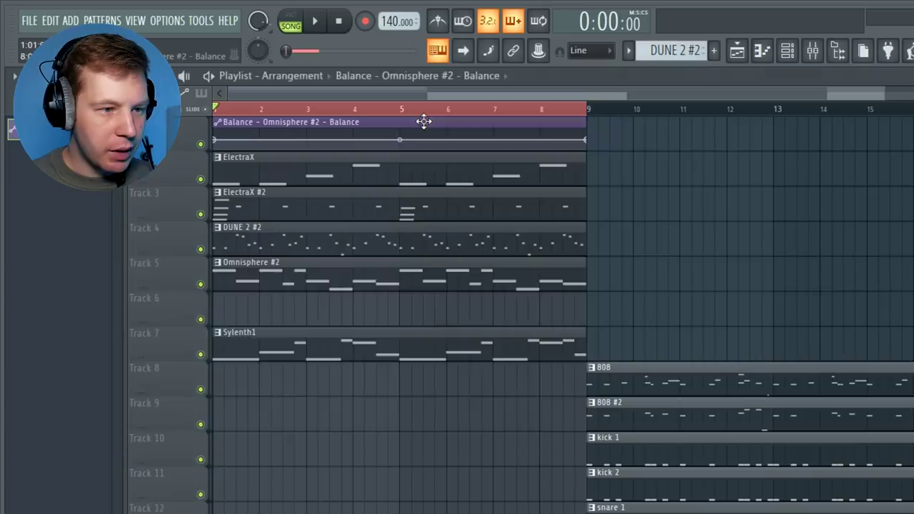
left_click(165, 344)
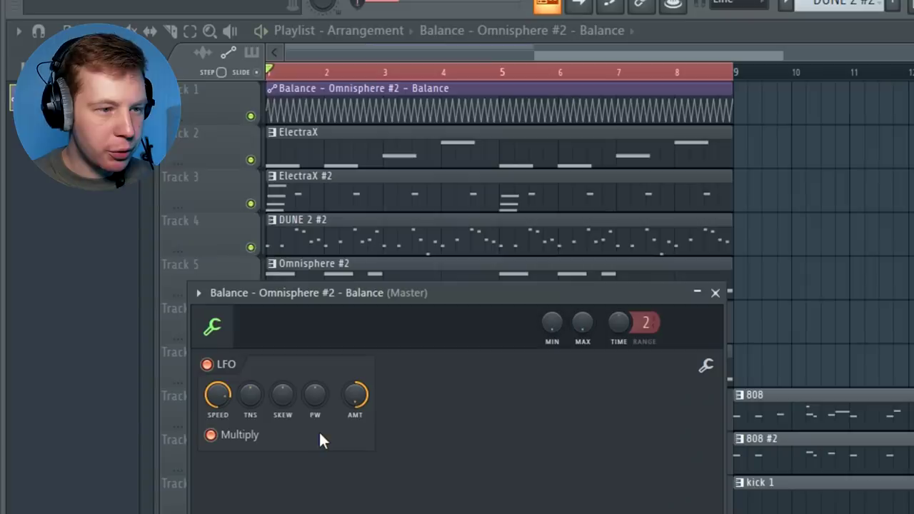
key("space")
left_click_drag(217, 399, 217, 424)
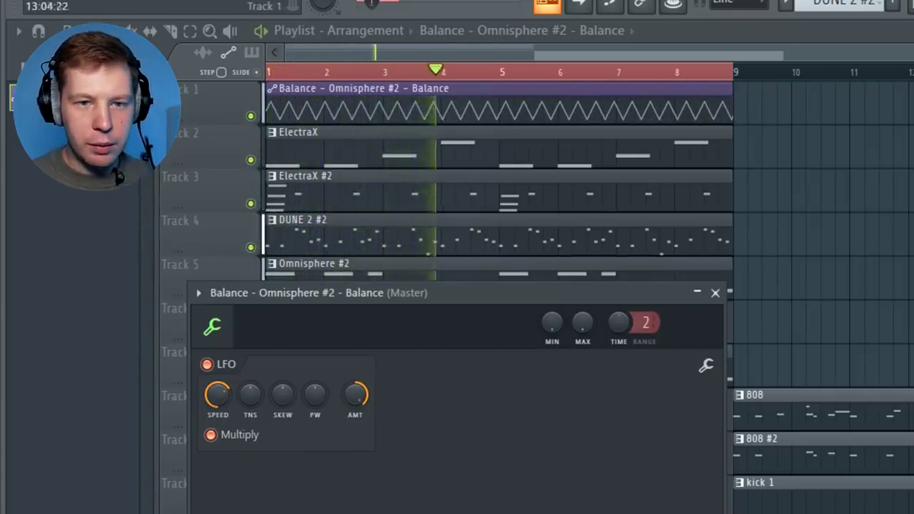
key("F9")
left_click_drag(844, 427, 847, 440)
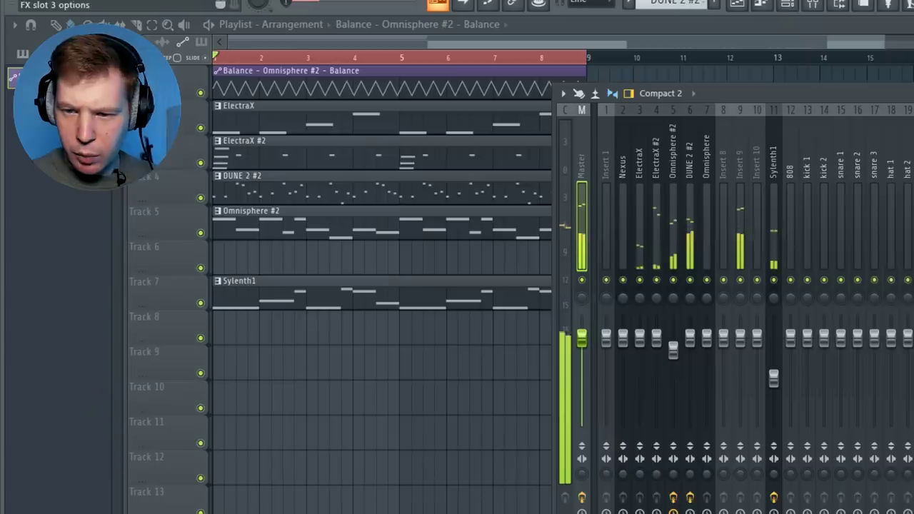
- Add Decimort 2 and OneKnob Filter Stereo to the Master's second and third effect slots and turn the filter knob down slightly
left_click(913, 153)
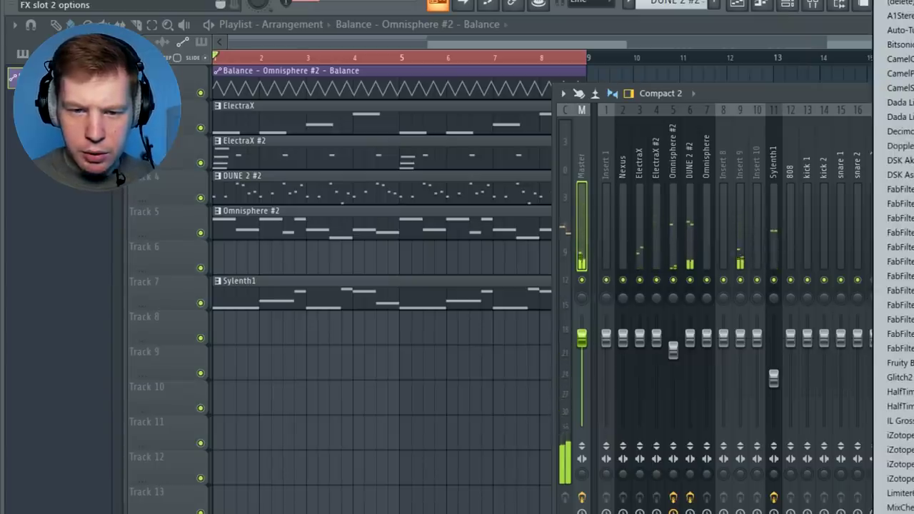
left_click(898, 132)
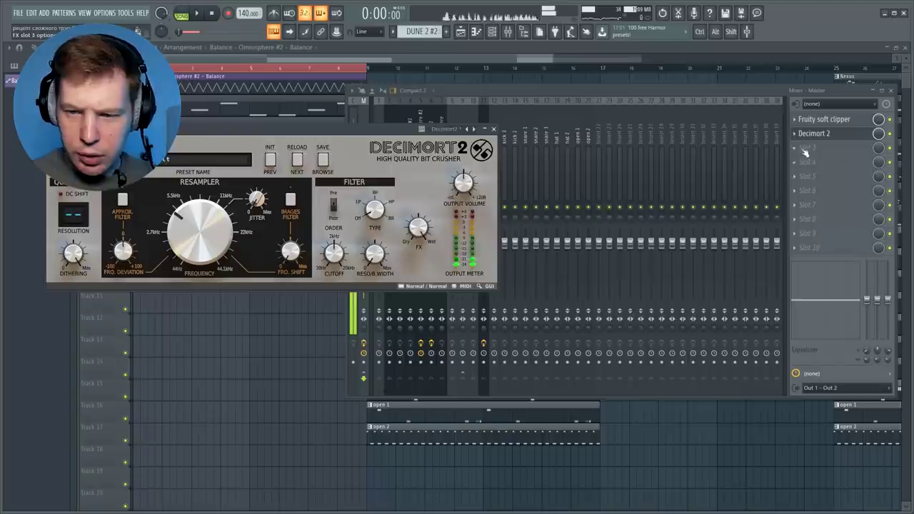
left_click(803, 150)
mouse_move(808, 160)
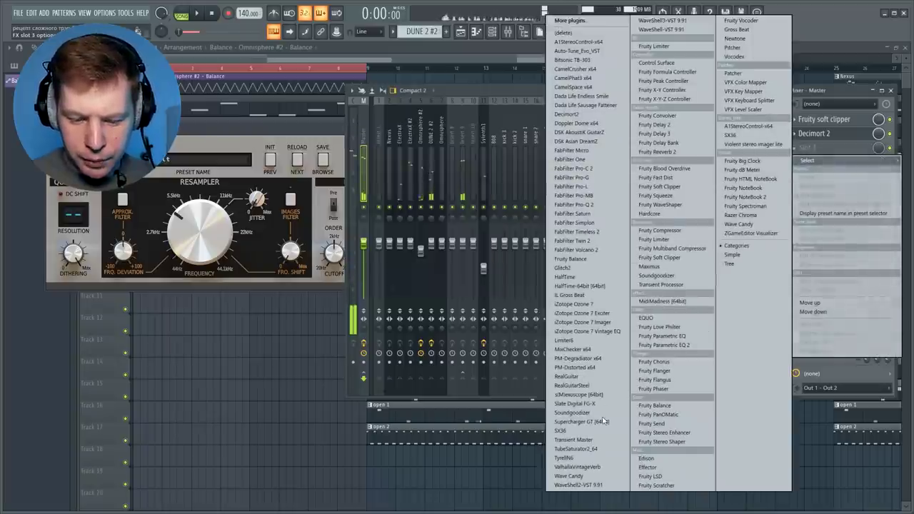
left_click(662, 29)
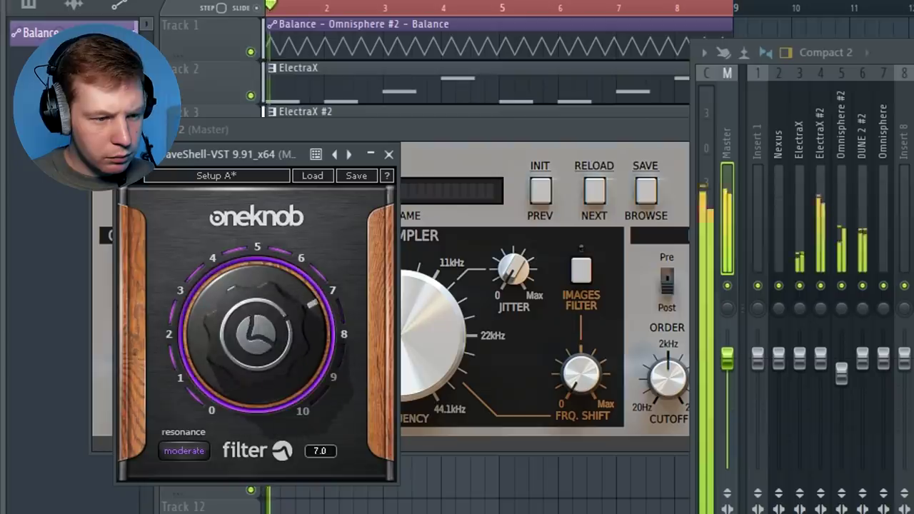
left_click_drag(301, 294, 301, 304)
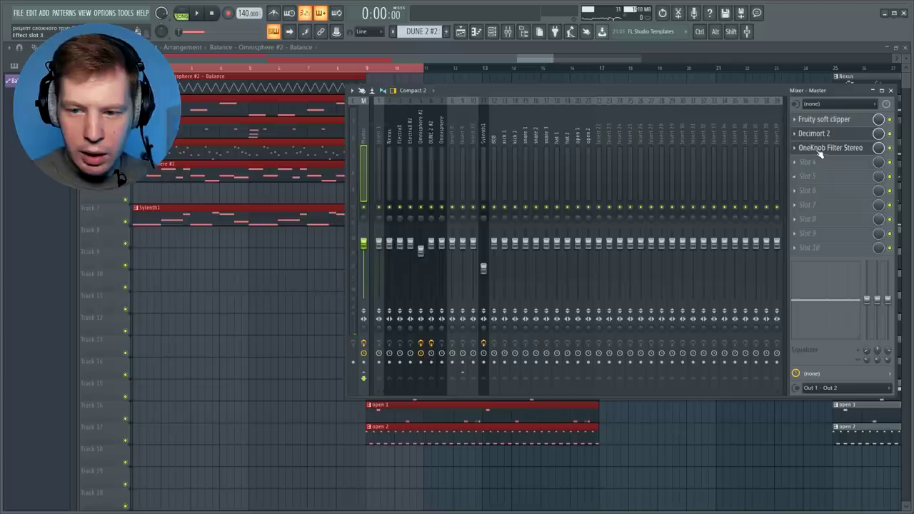
- Create an automation clip for the Master's OneKnob filter across bars 1 to 11 and move it to Track 18
left_click(820, 152)
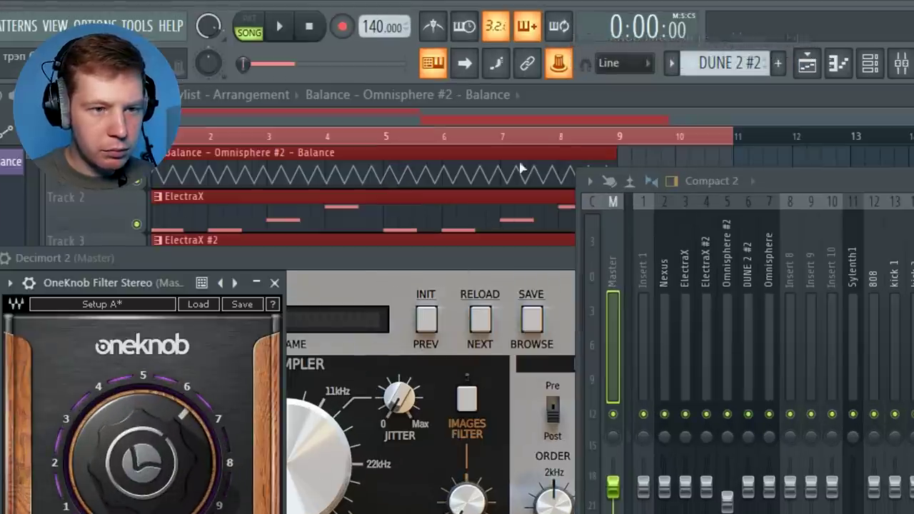
left_click(559, 70)
left_click(630, 169)
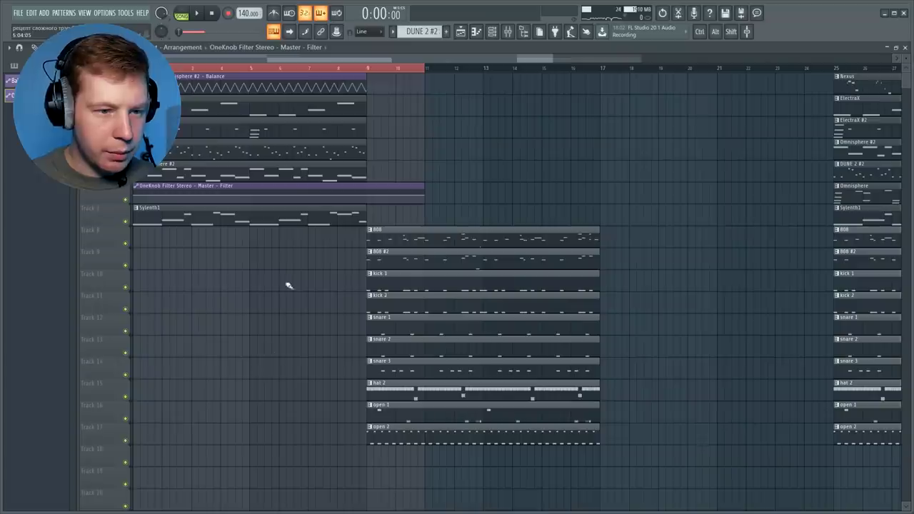
left_click_drag(286, 188, 233, 447)
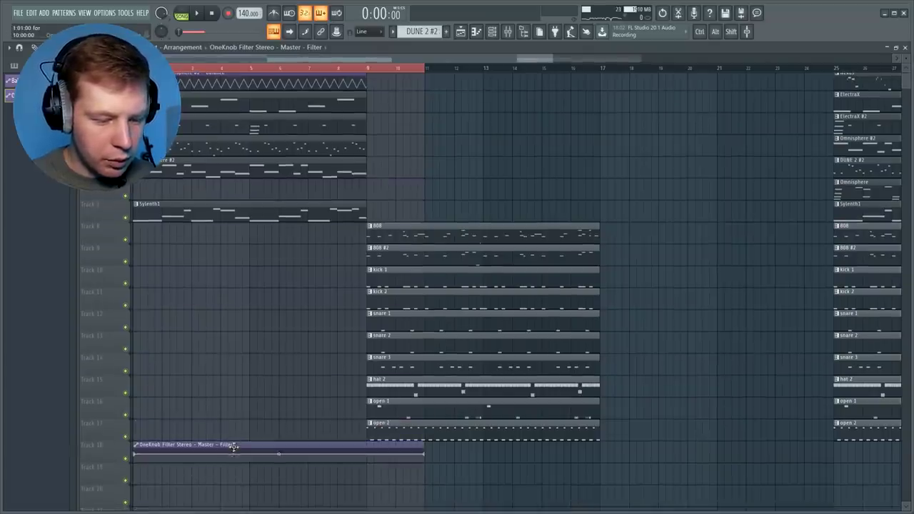
scroll(143, 428, "up", 3)
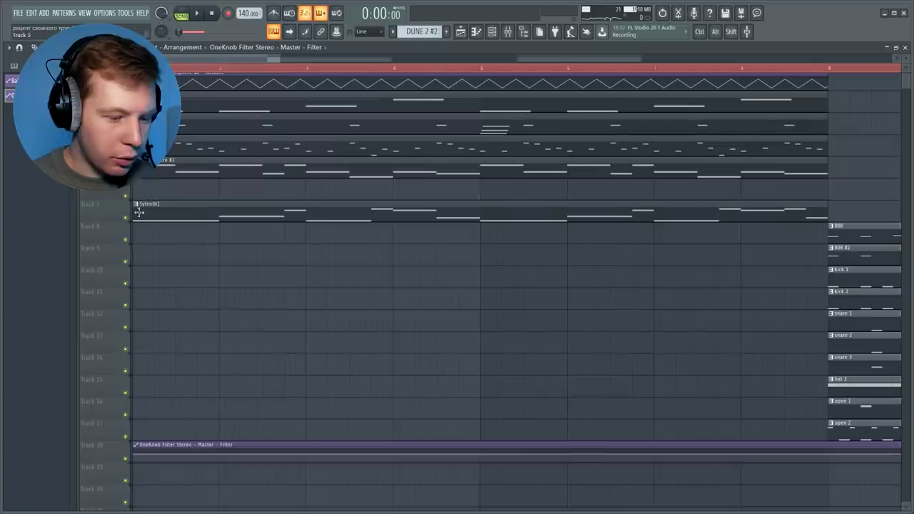
scroll(267, 367, "up", 1)
scroll(666, 383, "up", 3)
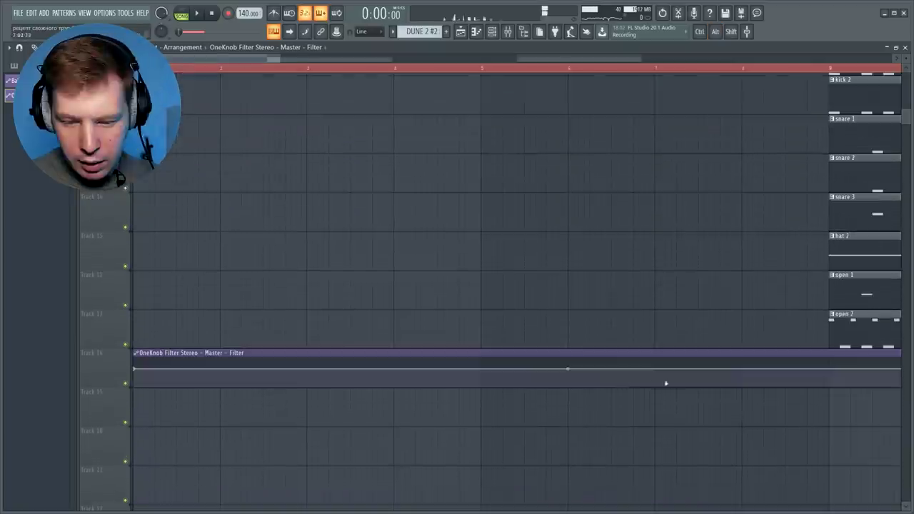
- Lower the start of the Master filter automation on Track 18 and shape it to rise gradually toward bar 7
left_click_drag(137, 369, 131, 379)
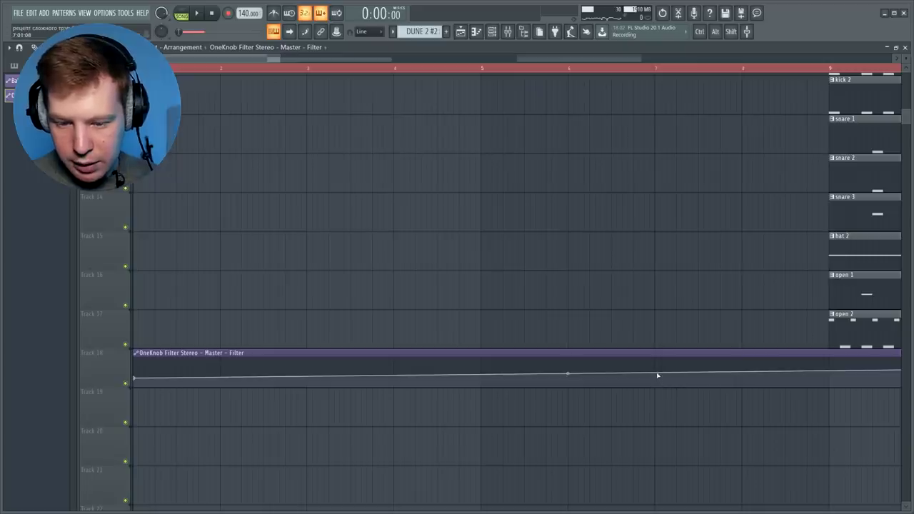
left_click_drag(656, 370, 656, 367)
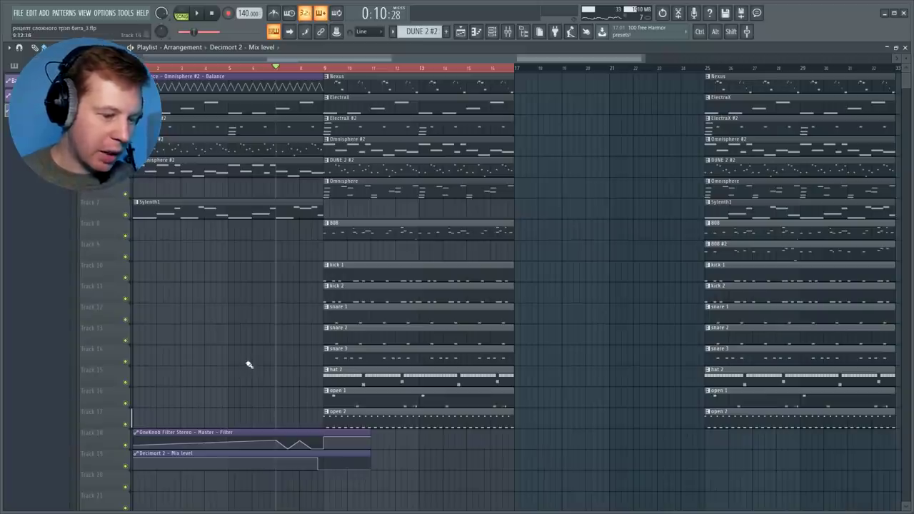
- Play back the intro from bar 1, checking the filter and Decimort 2 automation and the transition into bar 9
scroll(196, 357, "down", 5)
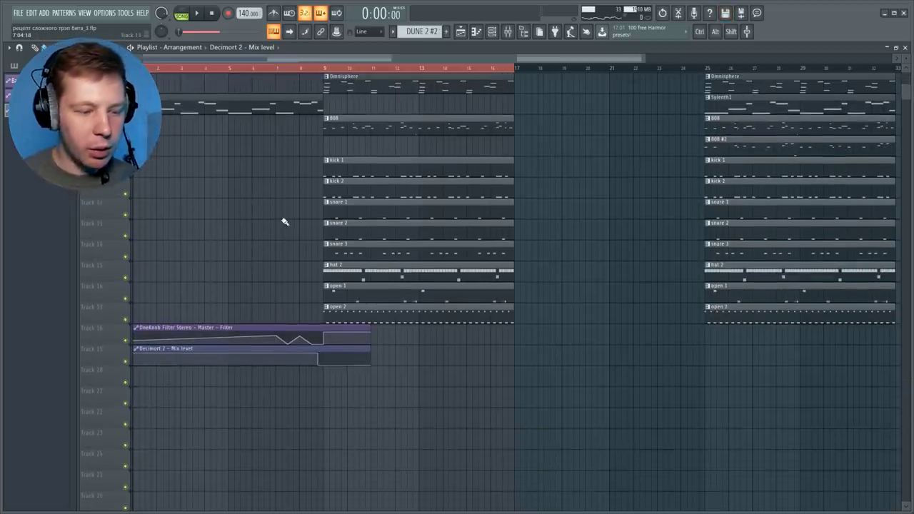
key("space")
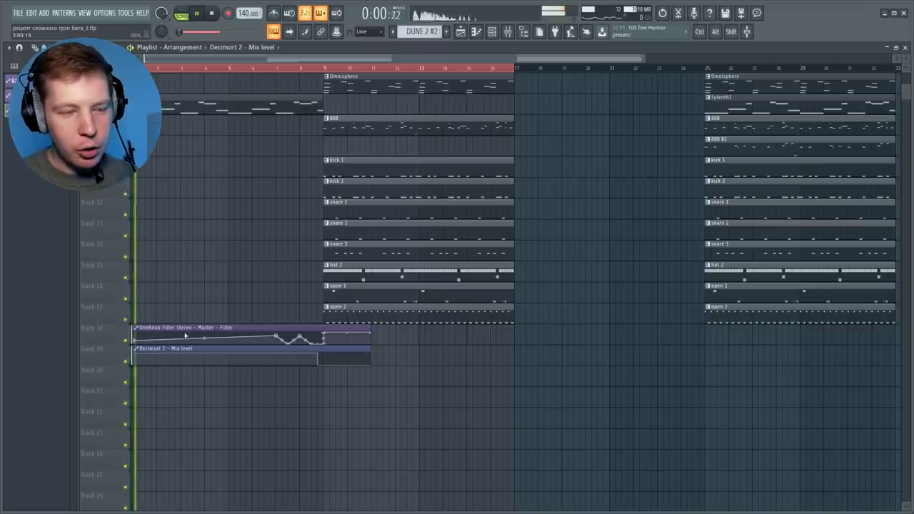
left_click(508, 31)
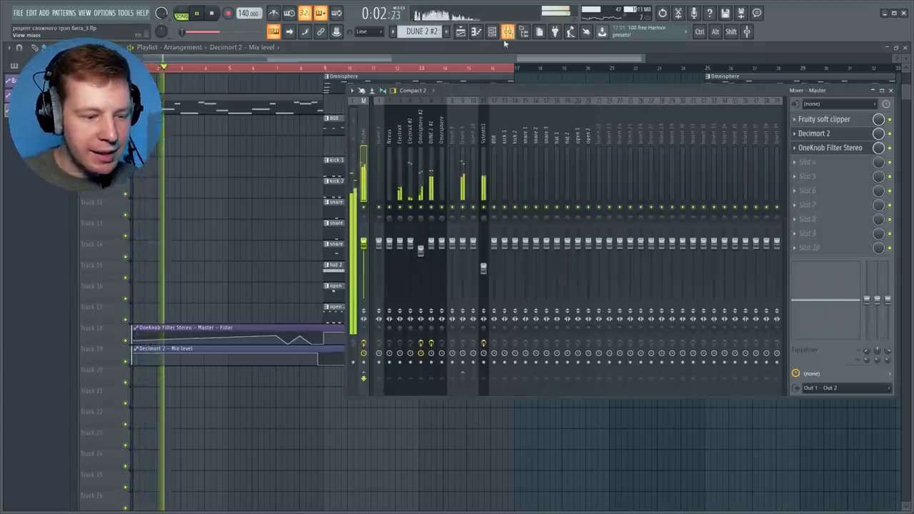
right_click(291, 219)
scroll(279, 197, "up", 2)
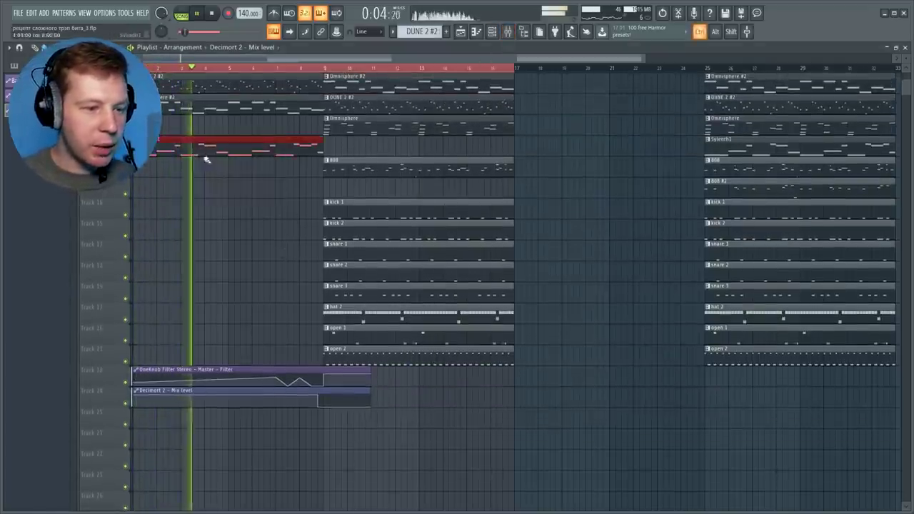
key("space")
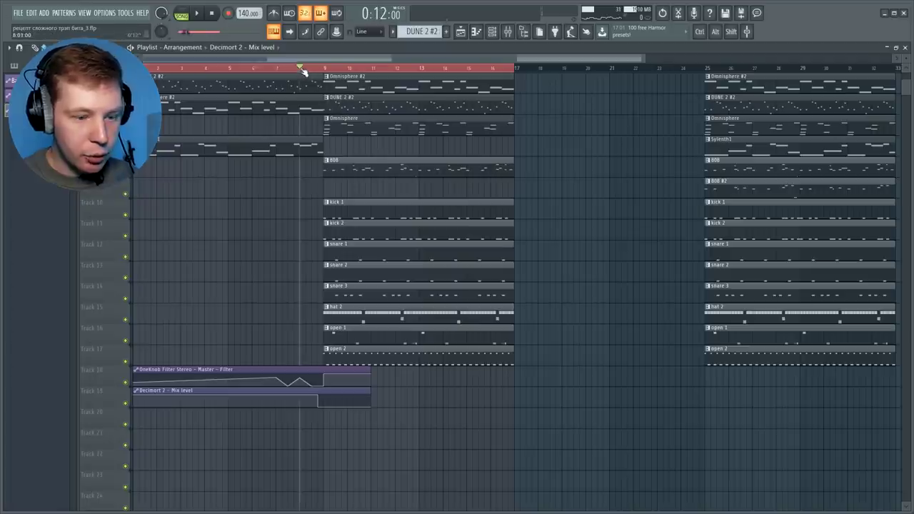
key("space")
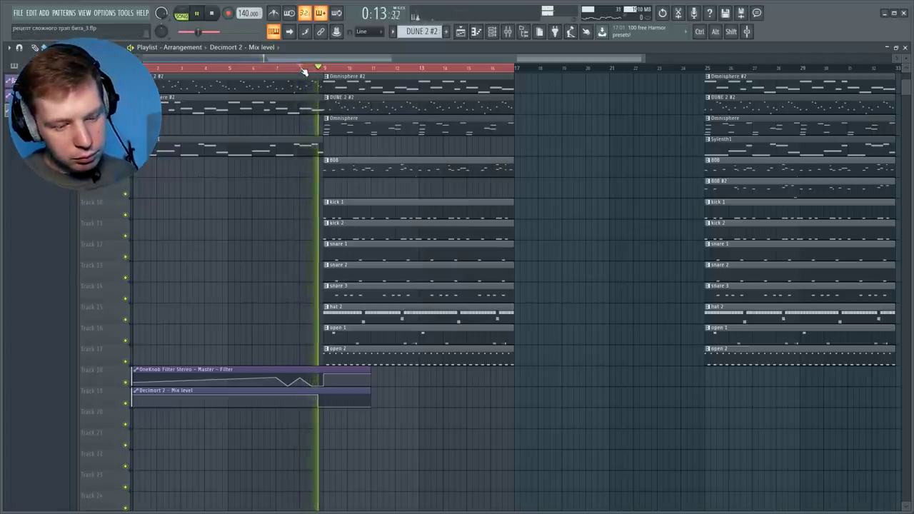
key("space")
scroll(316, 333, "up", 4, "ctrl")
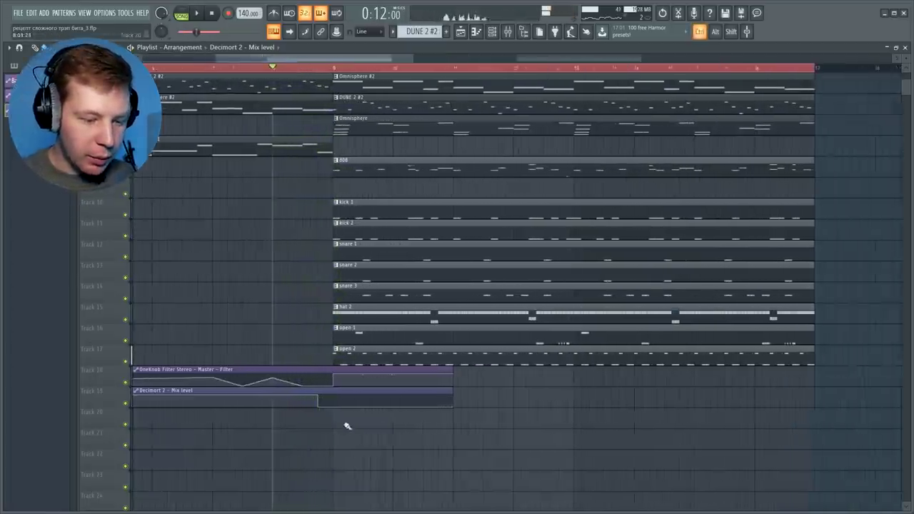
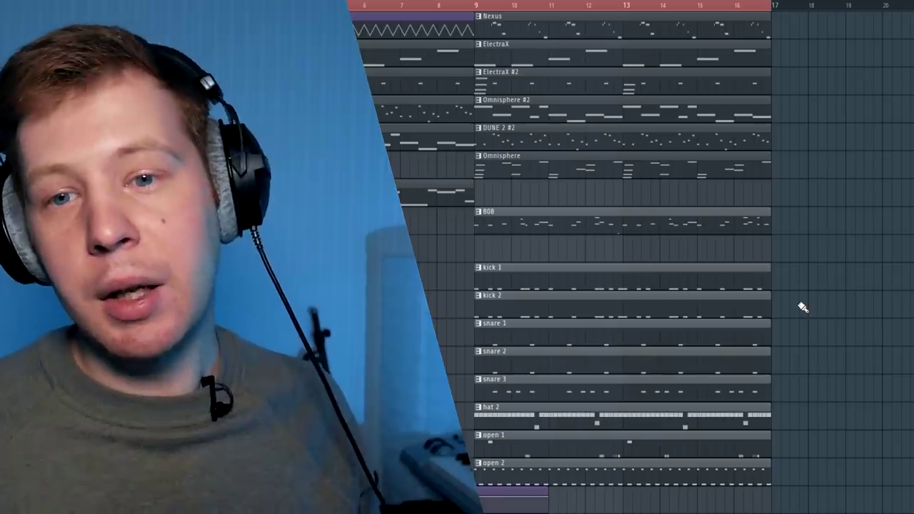
- Duplicate the instrument, 808 and drum clips of bars 9 to 16 into bars 17 to 24
scroll(814, 302, "down", 3)
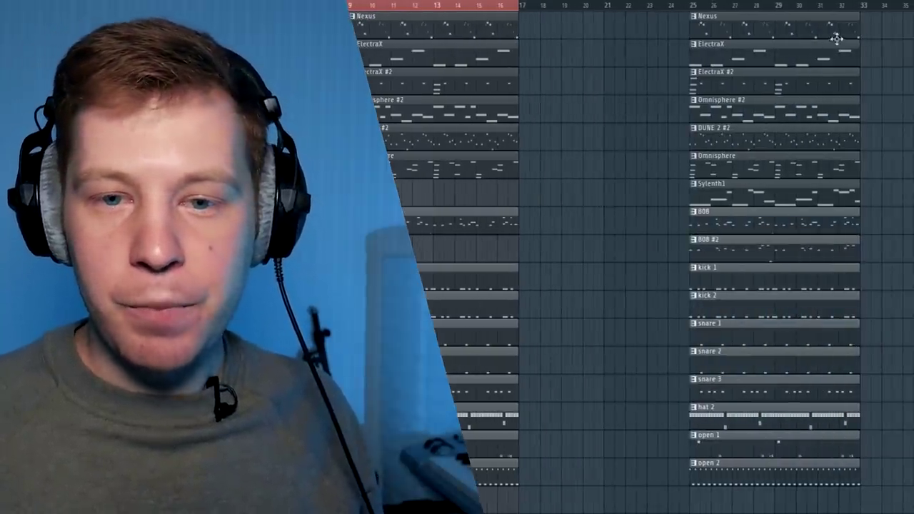
key("ctrl+a")
key("ctrl+Return")
key("ctrl+d")
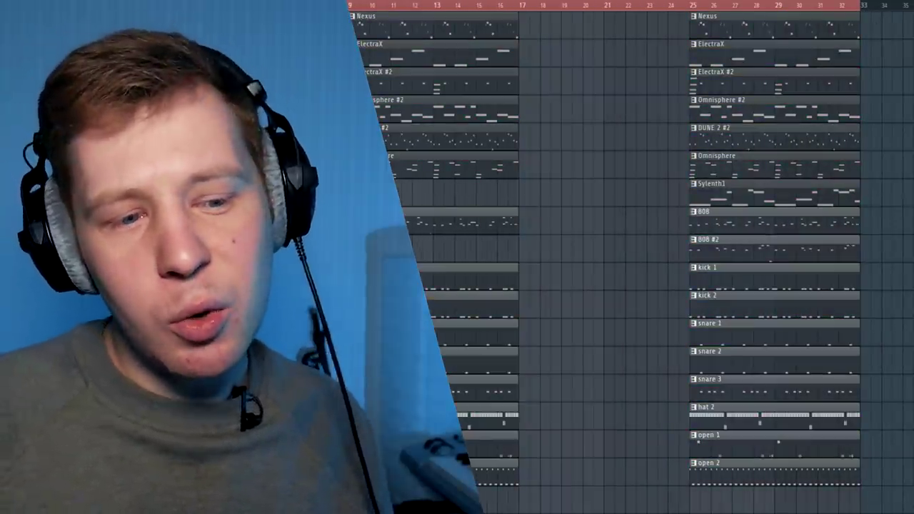
left_click_drag(612, 482, 399, 14)
key("ctrl+b")
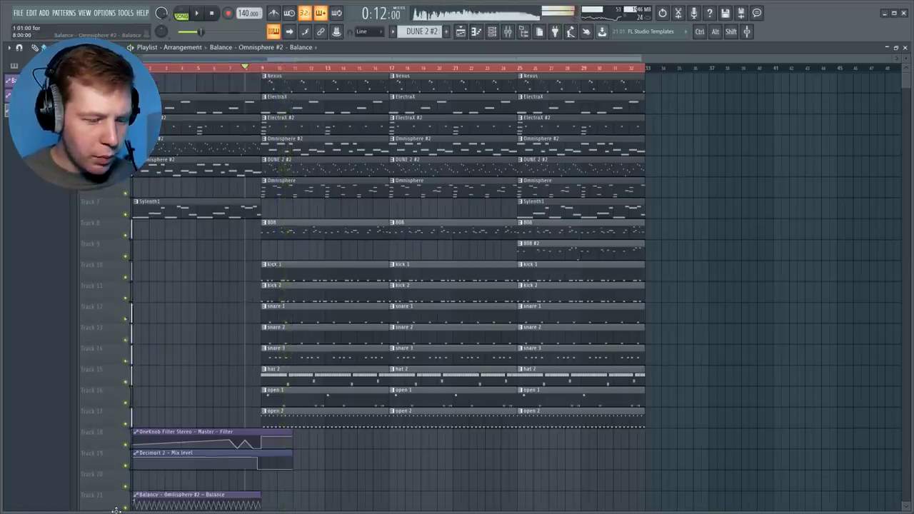
- Place the Omnisphere #2 Balance automation clip on Track 20 and repeat it up to bar 33
mouse_move(115, 511)
left_mouse_down()
mouse_move(130, 468)
mouse_move(311, 474)
mouse_move(284, 472)
left_mouse_up()
mouse_move(454, 489)
left_mouse_down()
mouse_move(187, 477)
mouse_move(441, 475)
left_mouse_up()
left_click(442, 448, "ctrl")
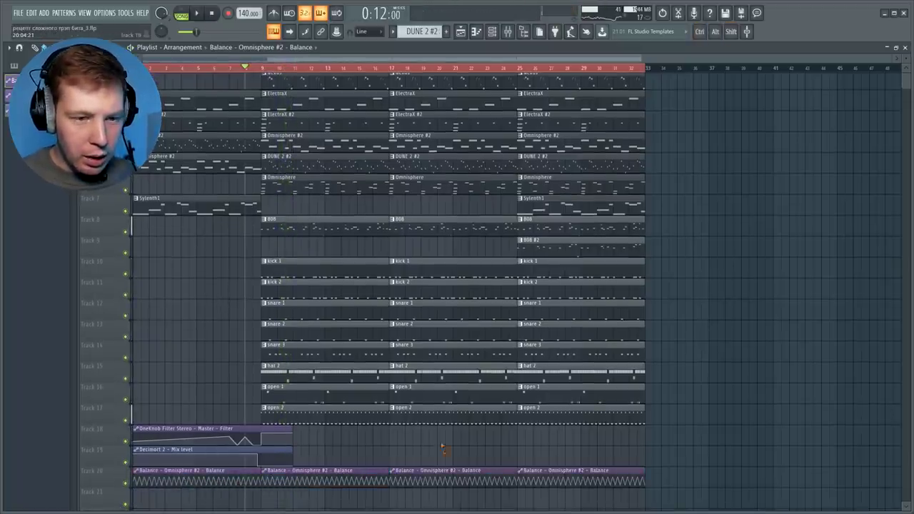
- Replace the 808 at bar 17 with 808 #2 and remove both kicks there and the 808 clips at bar 25
scroll(390, 84, "up", 1)
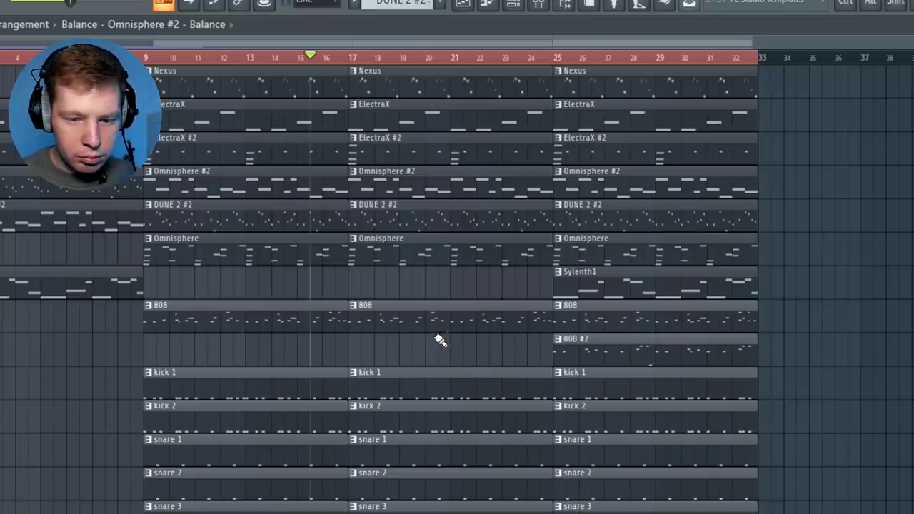
left_click_drag(453, 307, 489, 343)
right_click(609, 322)
right_click(620, 351)
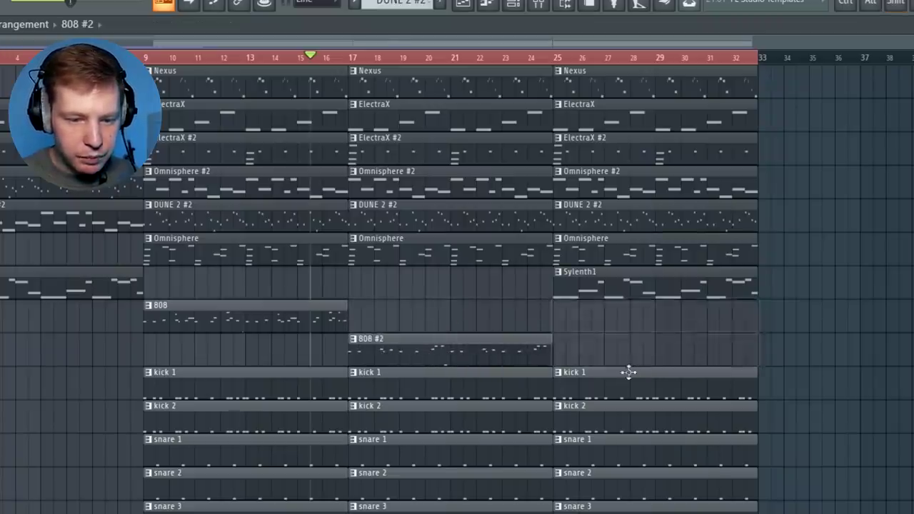
key("space")
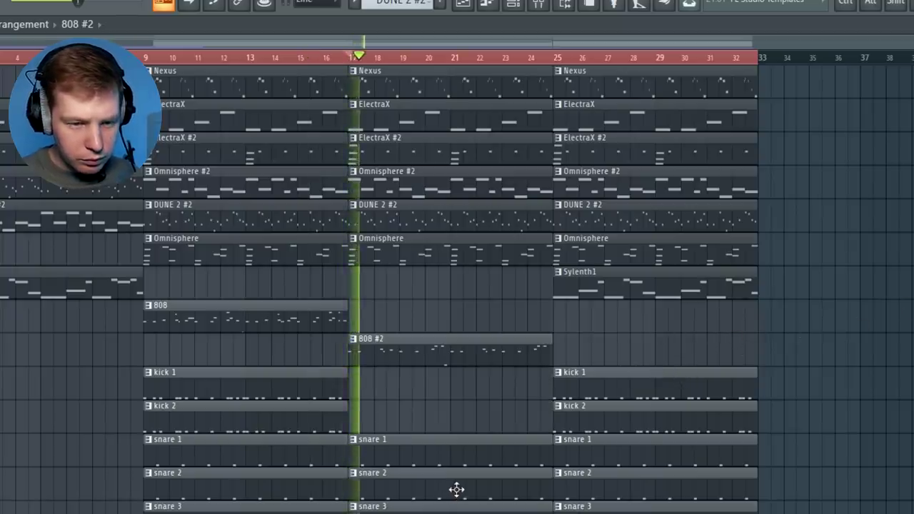
key("space")
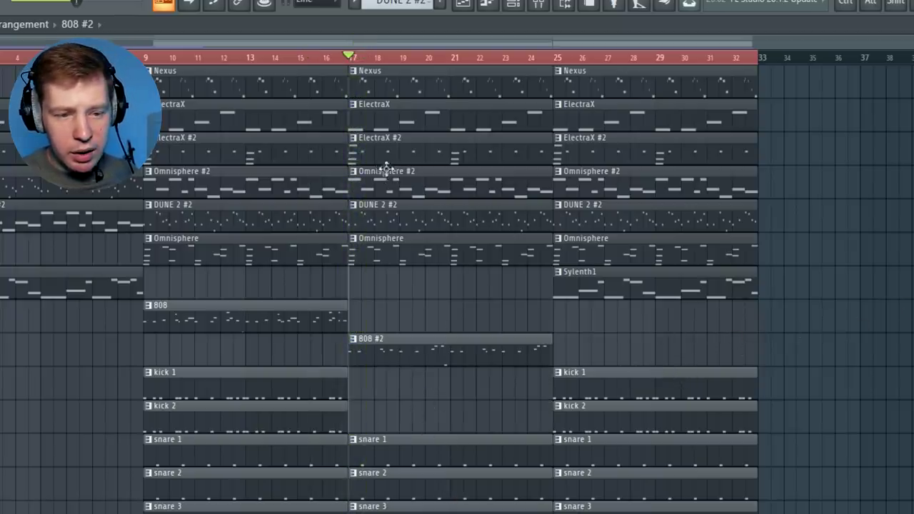
- Create an automation clip for the HalfTime mix level on DUNE 2 #2's mixer track and drop its level between bars 17 and 25
left_click(538, 6)
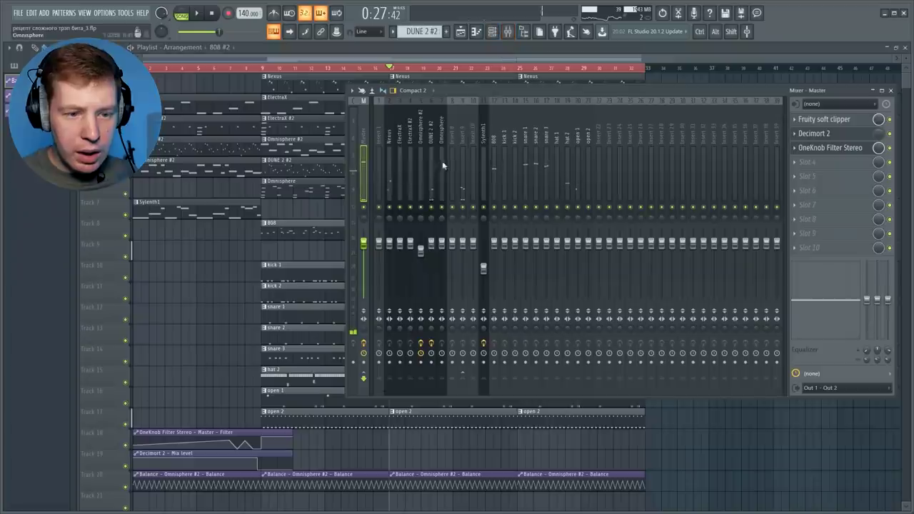
left_click(431, 152)
right_click(879, 135)
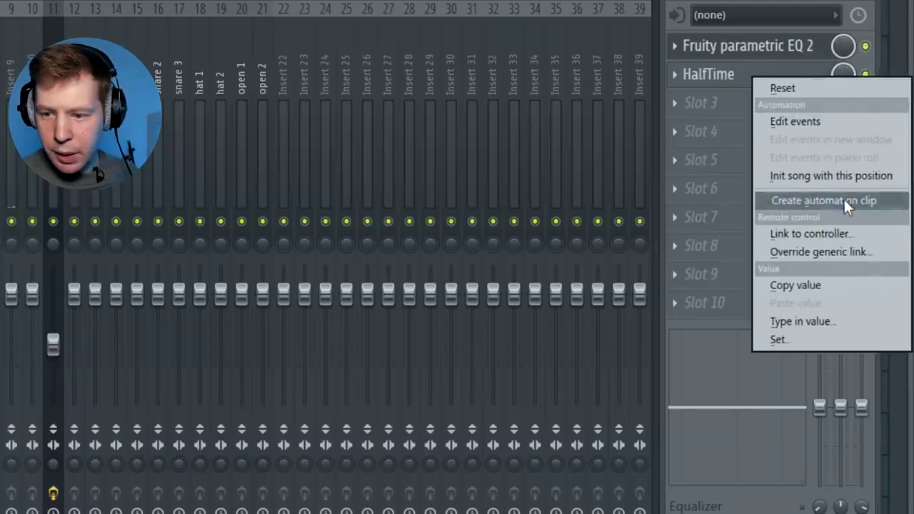
left_click(843, 198)
scroll(470, 370, "down", 4)
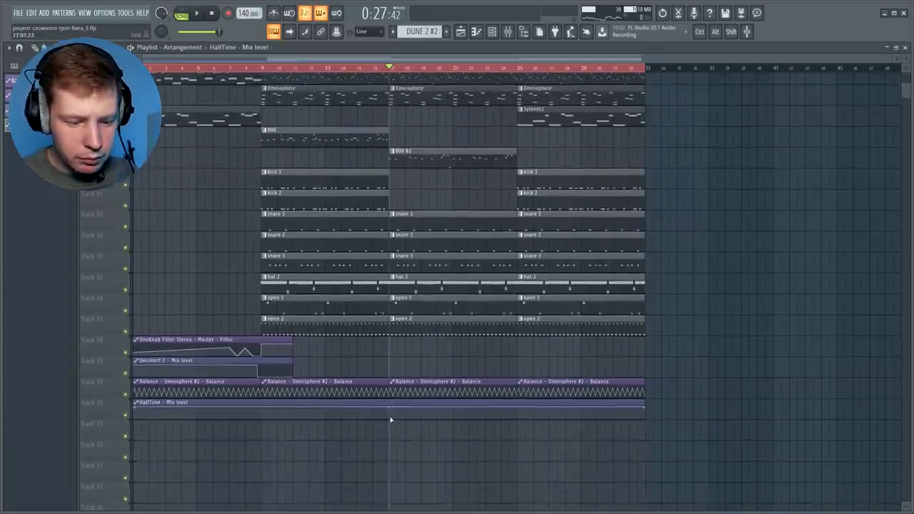
left_click_drag(387, 410, 389, 417)
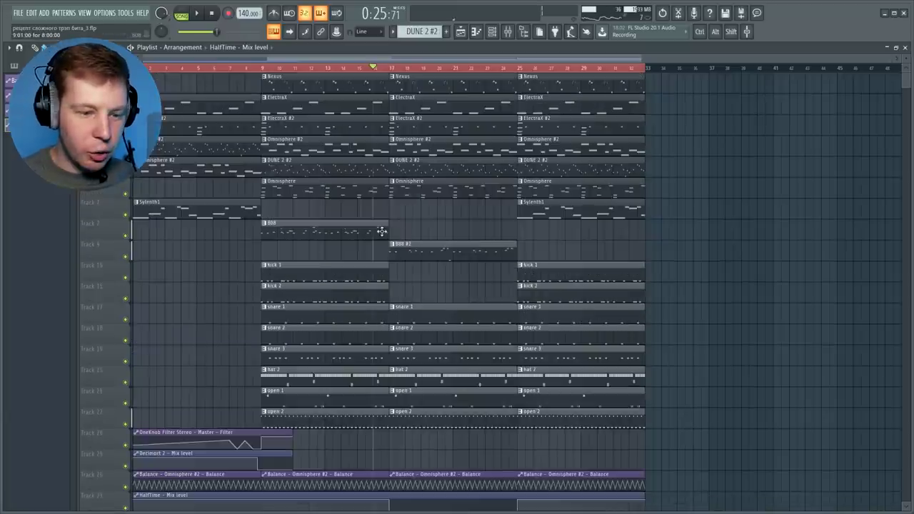
- Add a very short, minimum-velocity E5 note just before bar 9 in the 808 pattern
double_click(382, 230)
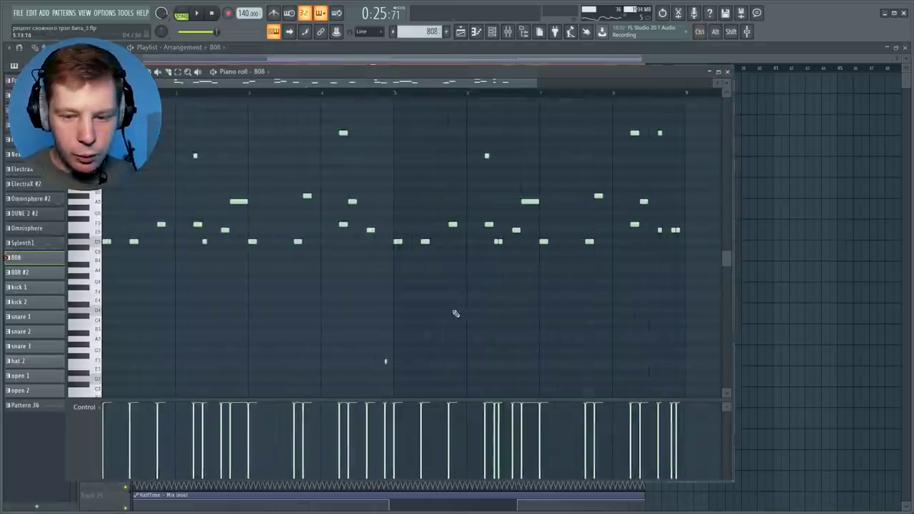
left_click_drag(507, 83, 580, 91)
scroll(551, 231, "up", 6)
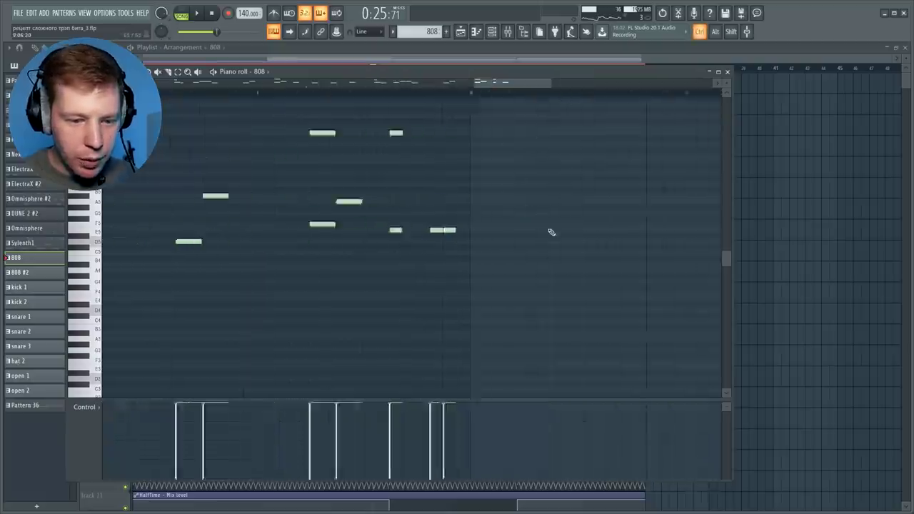
left_click(400, 225)
left_click_drag(388, 230, 392, 237)
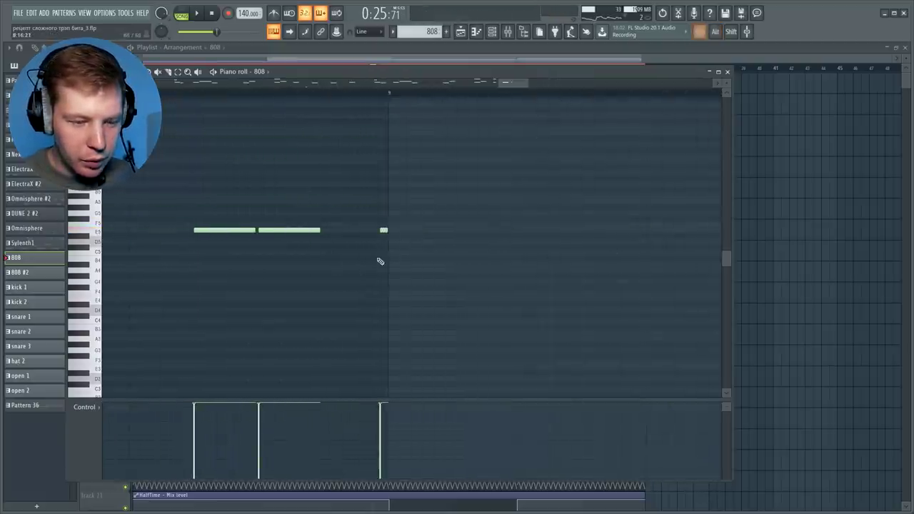
scroll(381, 262, "up", 2)
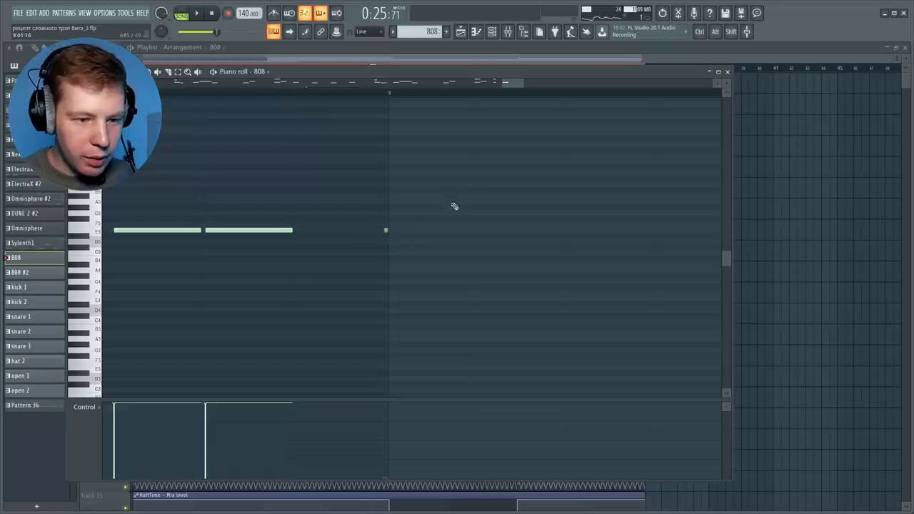
- Add the same tiny, minimum-velocity E5 note just before bar 9 in the 808 #2 pattern and close the piano roll
left_click(260, 73)
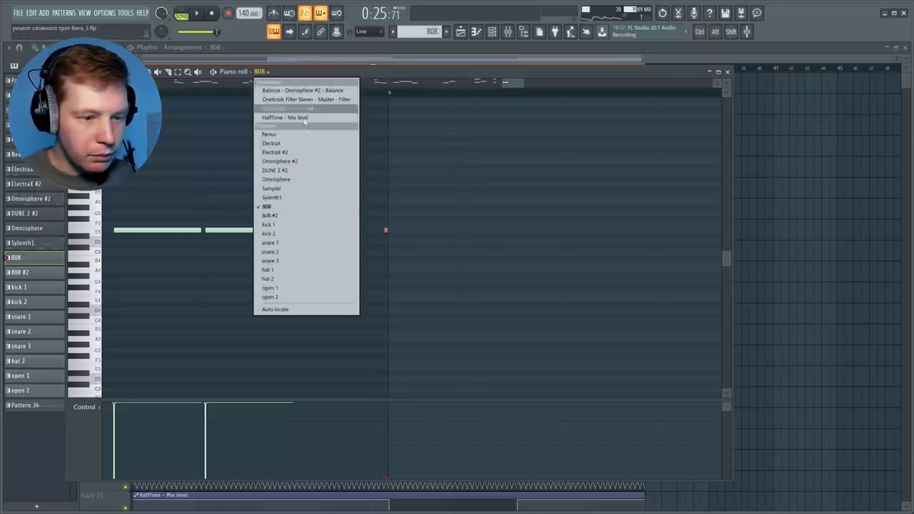
left_click(301, 216)
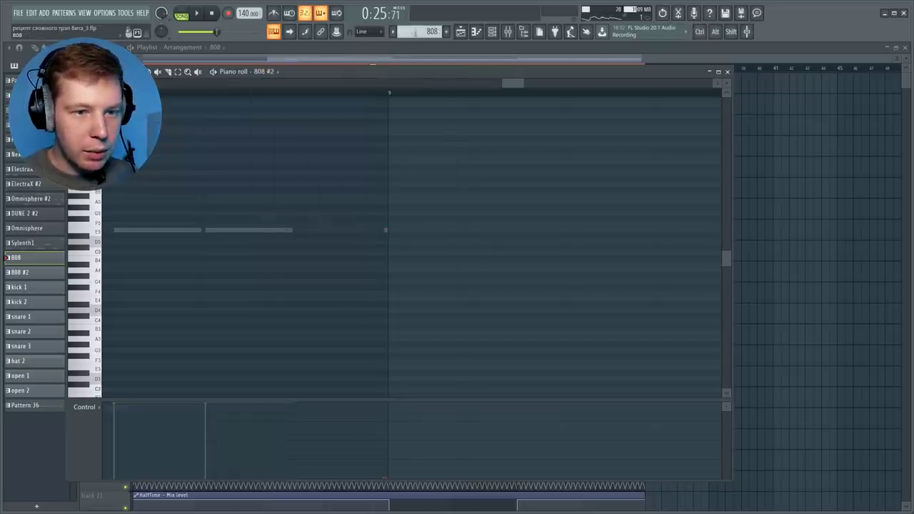
left_click(432, 32)
left_click(449, 157)
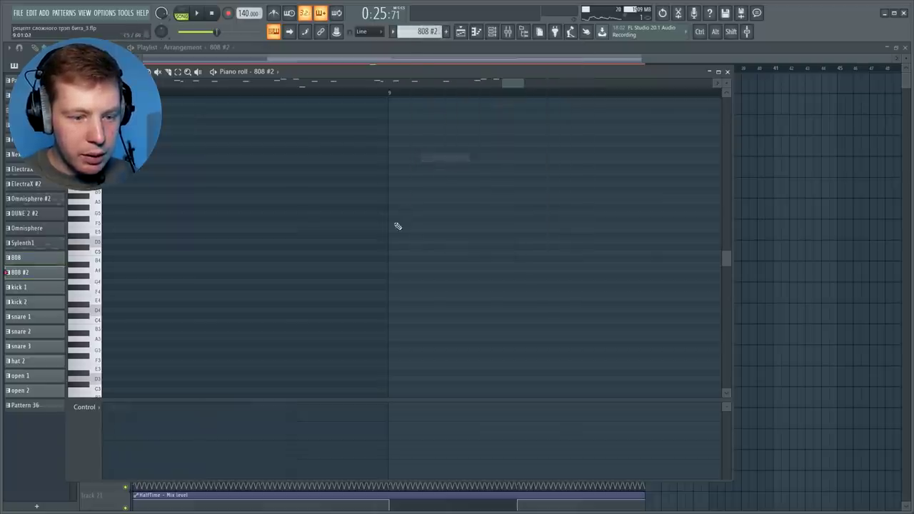
left_click(279, 73)
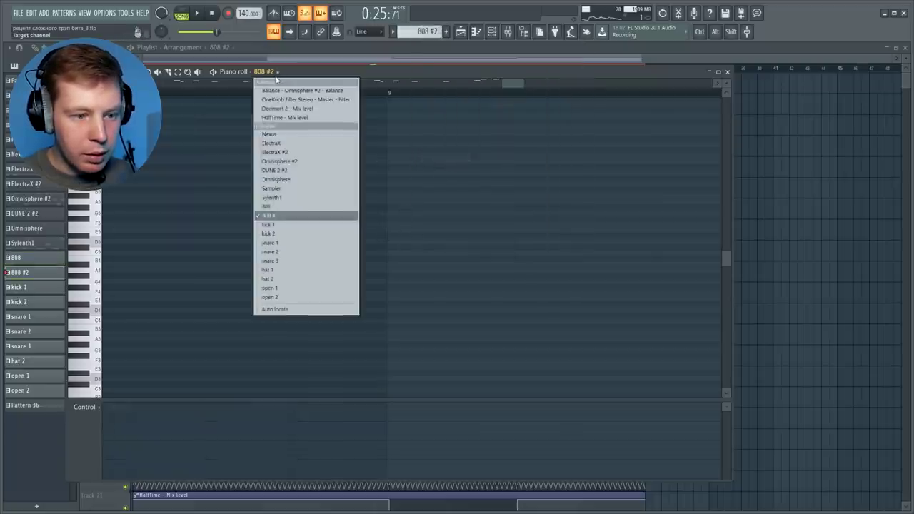
left_click(298, 213)
right_click(401, 241, "ctrl")
scroll(700, 222, "up", 7, "ctrl")
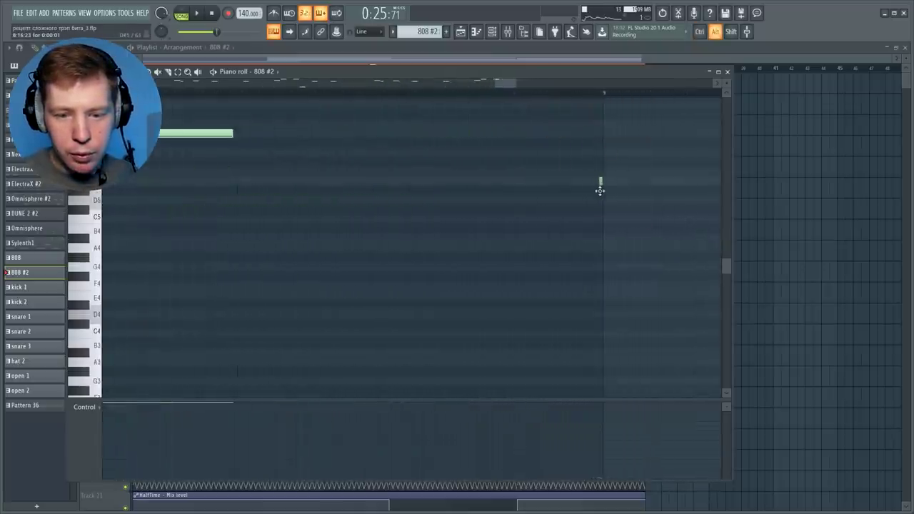
left_click(726, 73)
- Play the transition into bar 17 with the mixer open to check the levels
key("space")
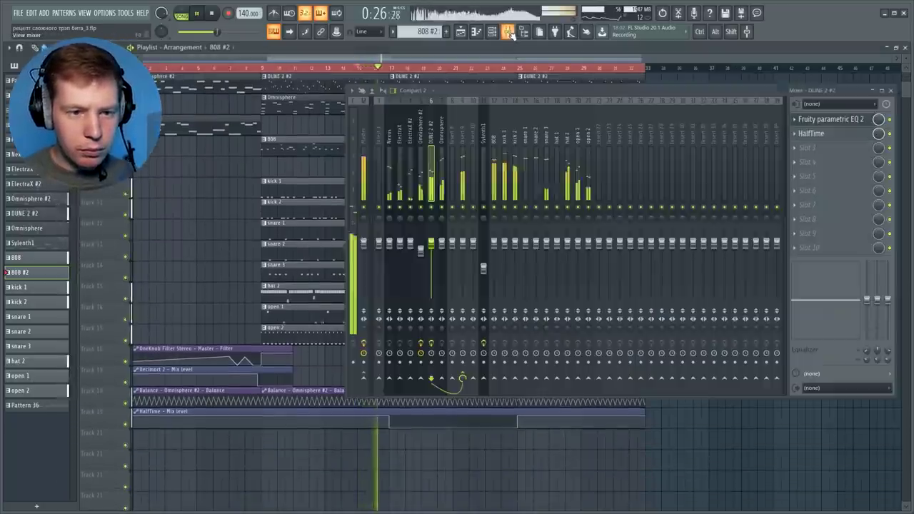
key("F9")
left_click_drag(563, 92, 577, 126)
key("space")
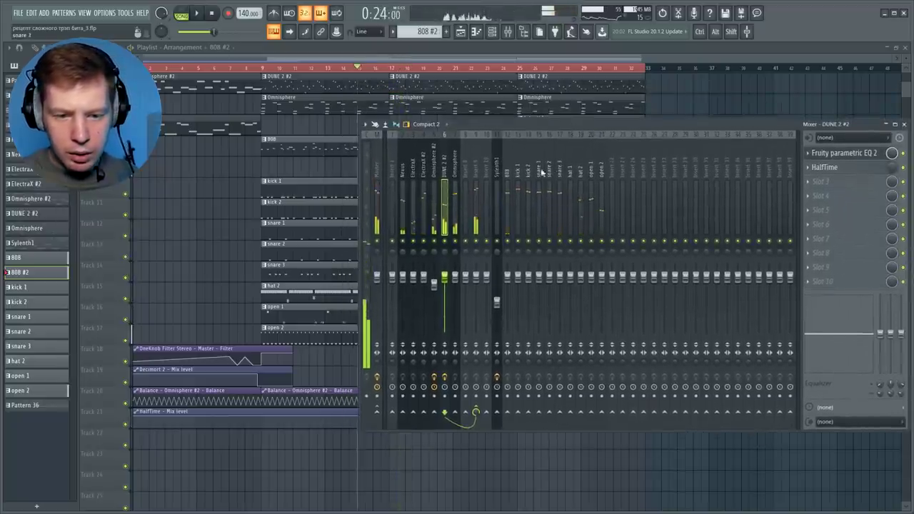
- Route the 808 and kick mixer tracks to Insert 23, the other drums to Inserts 24 and 25, and those two into Insert 27
left_click_drag(507, 175, 637, 180)
right_click(622, 412)
right_click(633, 412)
left_click(650, 431)
right_click(643, 412)
left_click(661, 430)
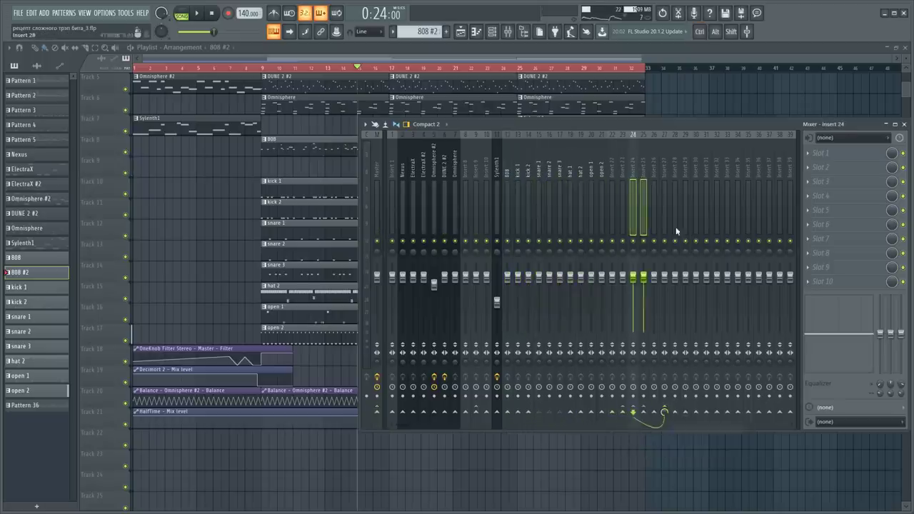
- Route Inserts 23 and 27 into Insert 28 and solo Insert 23 during playback
left_click(623, 178)
right_click(675, 412)
left_click(691, 429)
left_click(664, 186)
right_click(674, 412)
left_click(690, 430)
left_click(623, 172)
key("space")
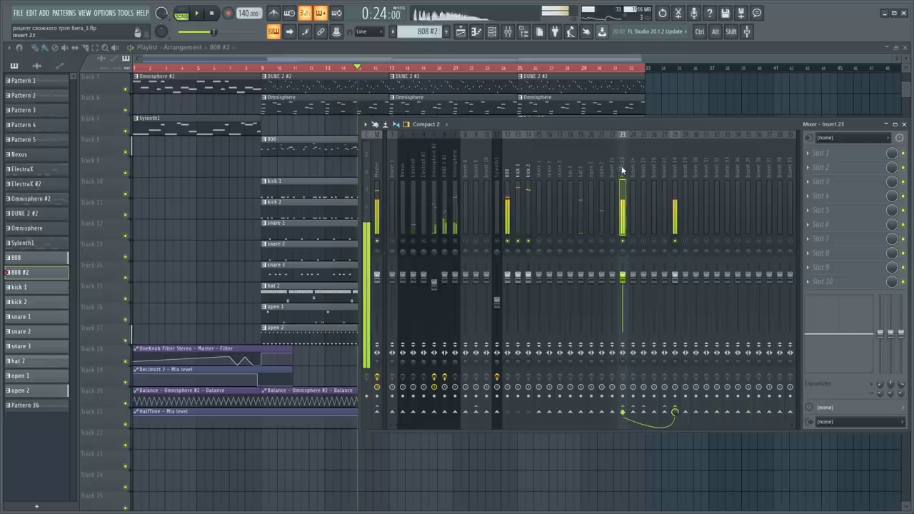
- Rename the drum bus mixer tracks, using k808 for Insert 23, gh for Insert 25 and hidrums for Insert 27
key("F2")
type("kick")
key("Return")
left_click(635, 173)
key("F2")
left_click(647, 174)
key("F2")
type("g")
key("Return")
left_click(665, 171)
key("F2")
type("hidrums")
key("Return")
- Apply Gross Beat's Swapper time preset to the hidrums bus, play it briefly and set the song position to bar 17
left_click(821, 152)
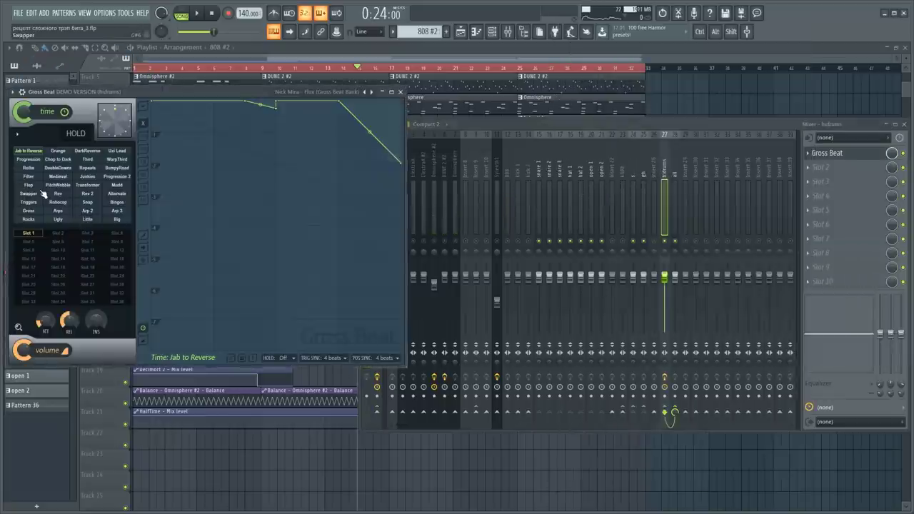
left_click(41, 194)
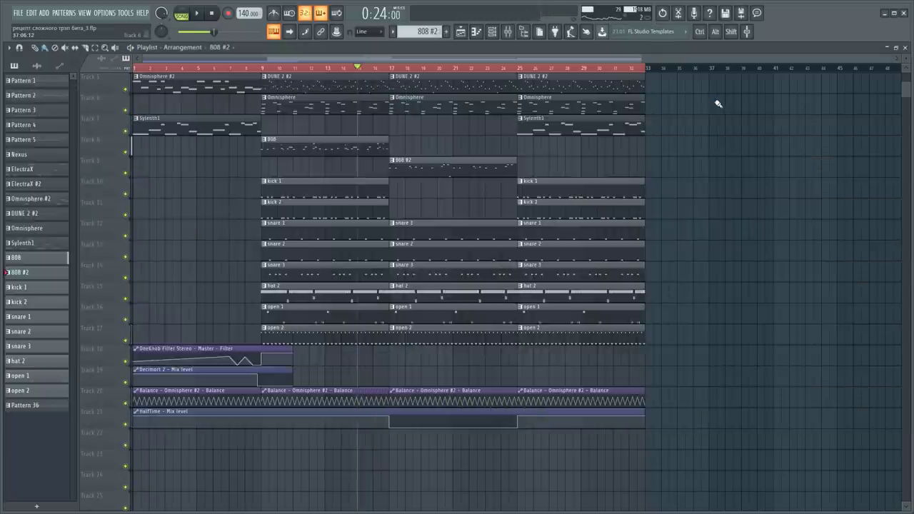
key("space")
key("space")
left_click(390, 67)
- Create an automation clip for the hidrums Gross Beat time mix, raised only between bars 17 and 25
left_click(530, 33)
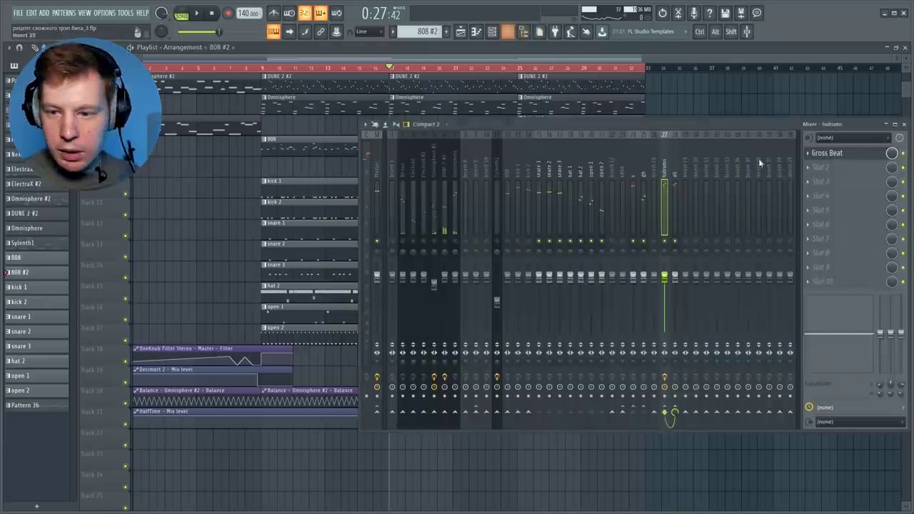
left_click(835, 155)
right_click(35, 118)
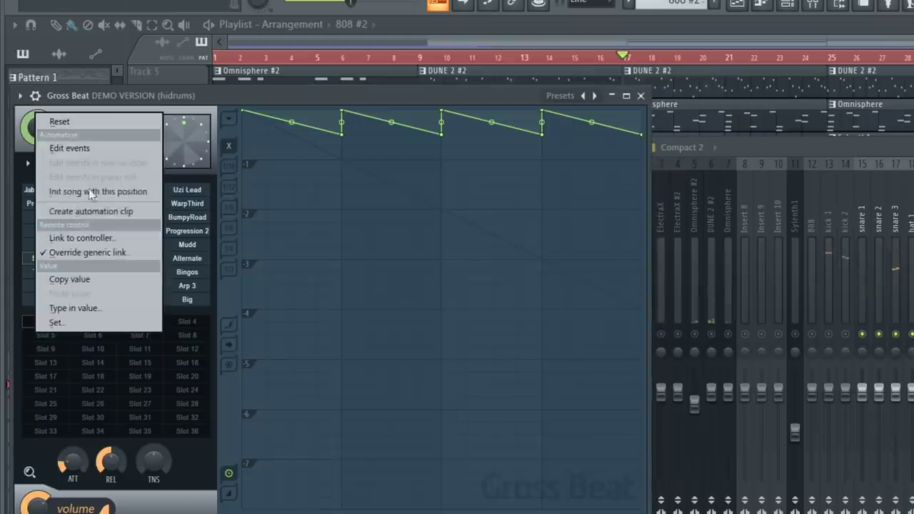
left_click(88, 214)
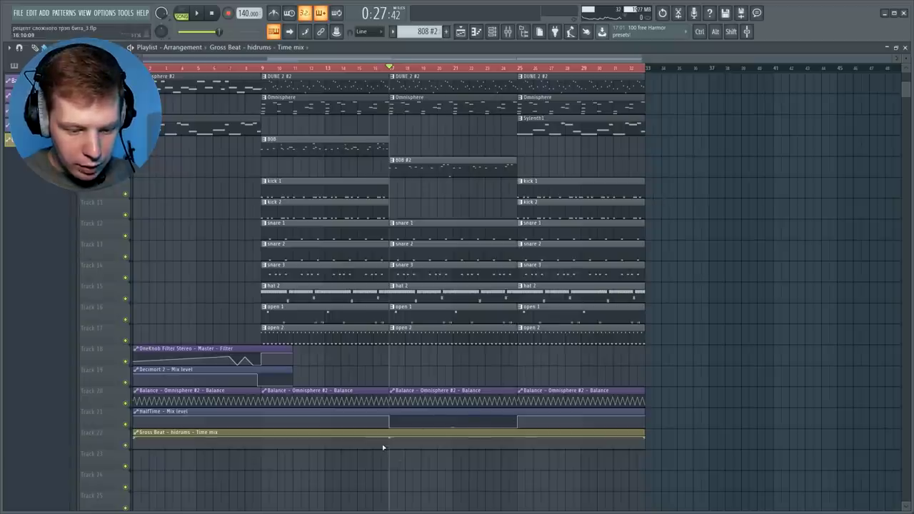
left_click_drag(389, 441, 392, 436)
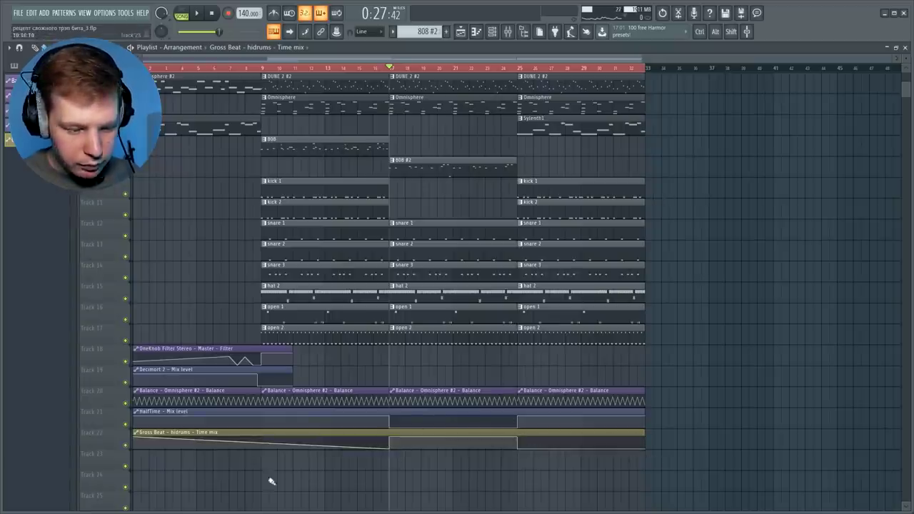
- Play the transition into bar 17 to hear the Gross Beat effect on the drums
left_click(507, 31)
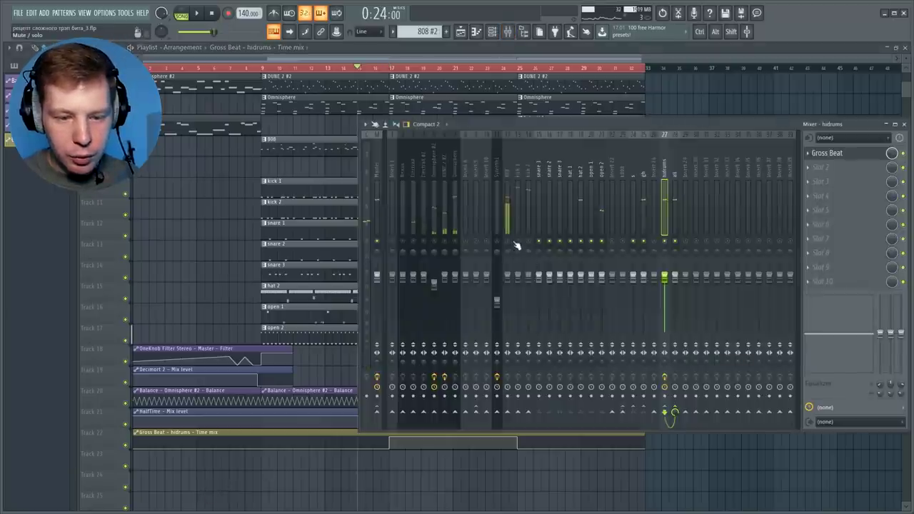
key("F9")
key("space")
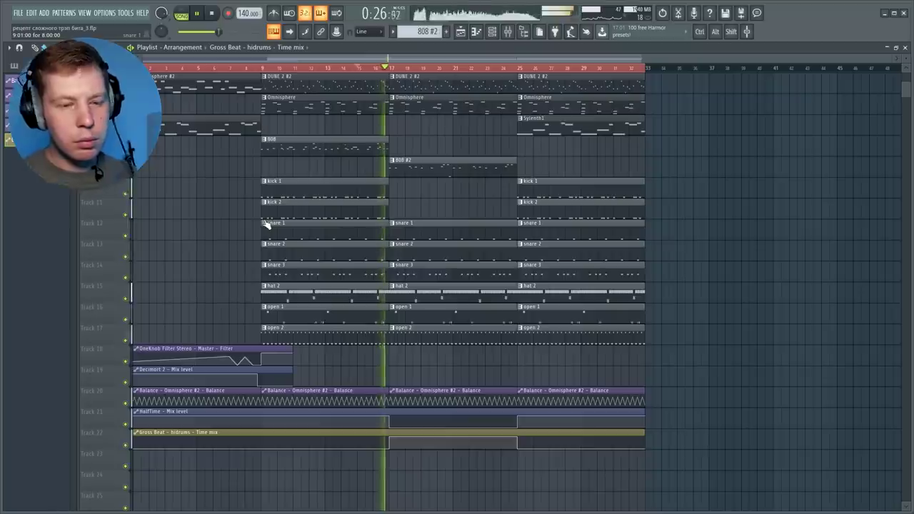
- Stop playback and delete the Omnisphere and ElectraX clips from bars 17 to 25
scroll(410, 160, "up", 2)
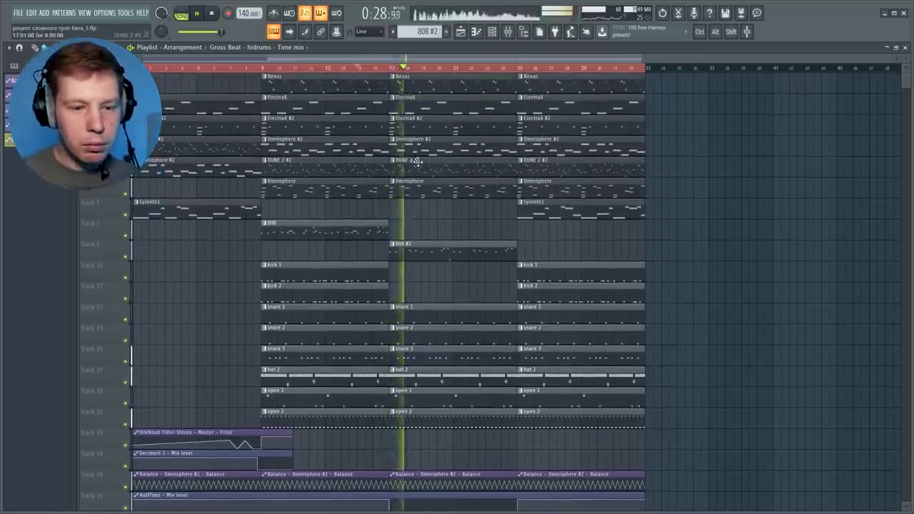
key("space")
right_click(443, 191)
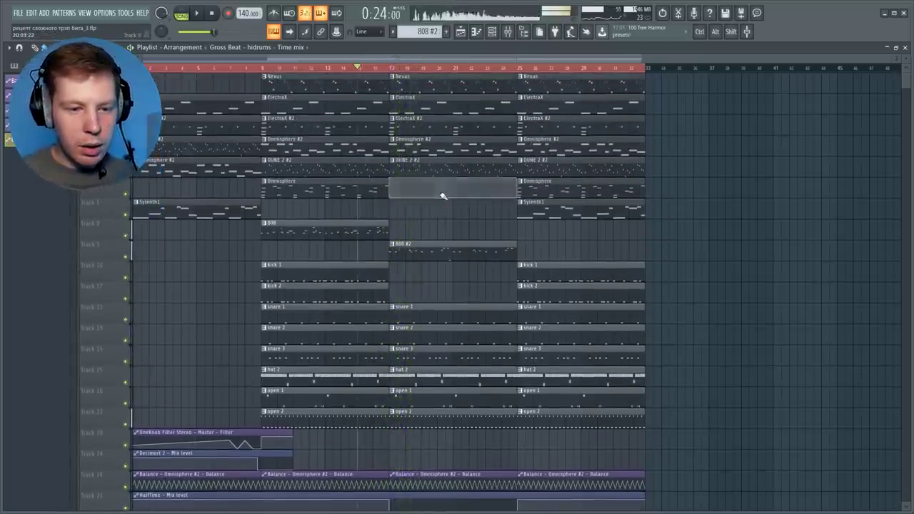
right_click(473, 109)
- Add Gross Beat to the Nexus mixer track with the 1/2 Speed time preset and play from bar 17
left_click(508, 33)
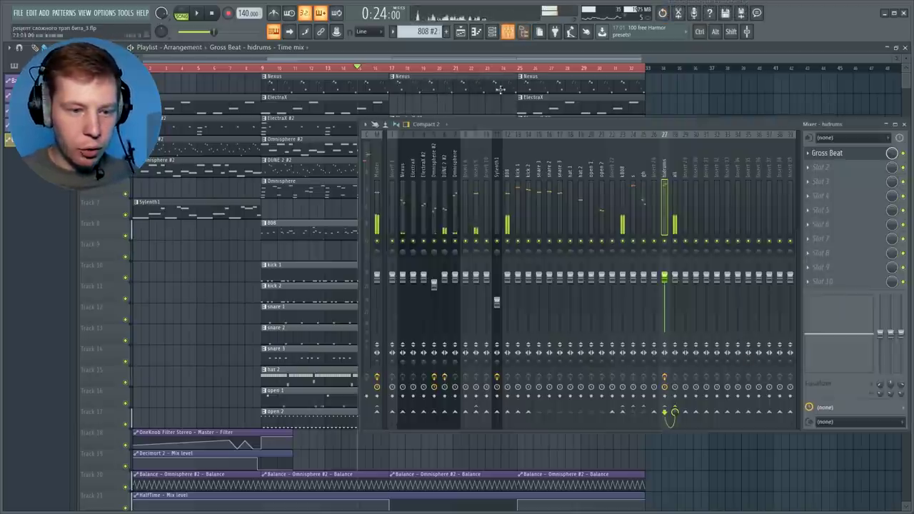
left_click(426, 152)
left_click(447, 162)
left_click(486, 169)
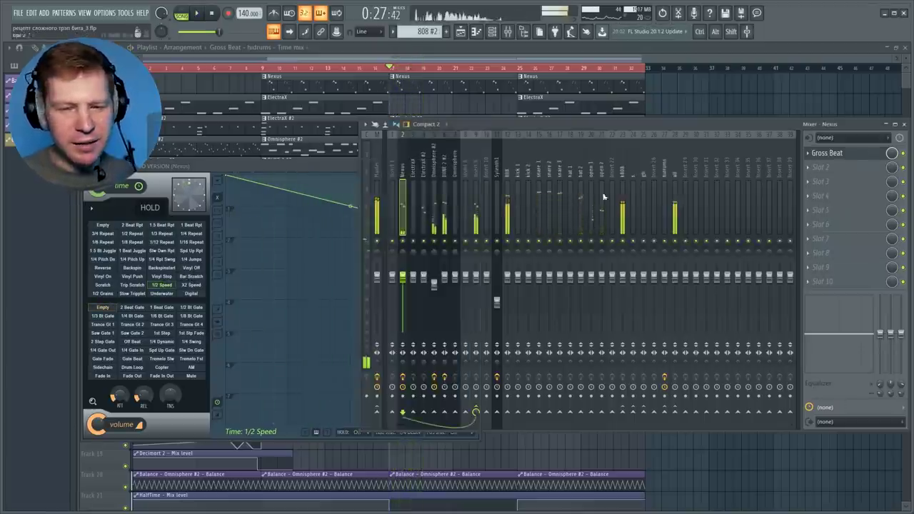
left_click(731, 92)
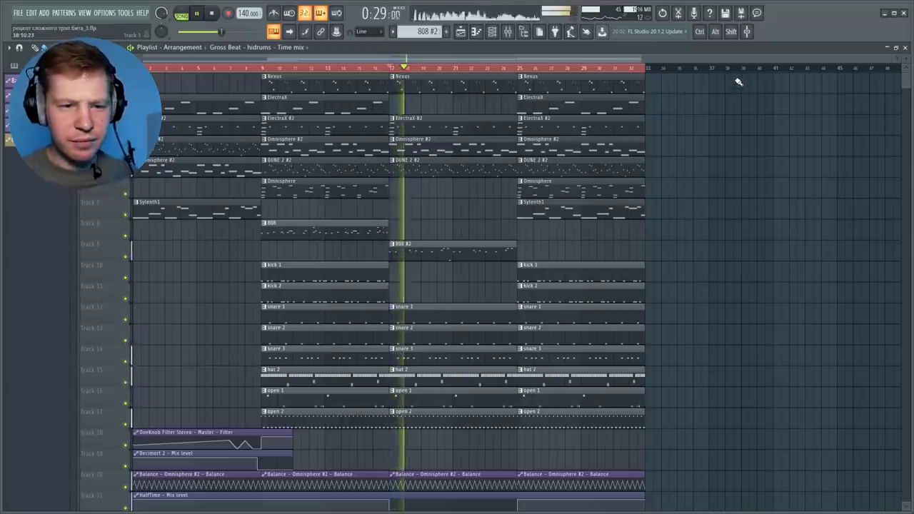
- Create an automation clip for the Nexus Gross Beat time mix, raised only between bars 17 and 25
left_click(507, 31)
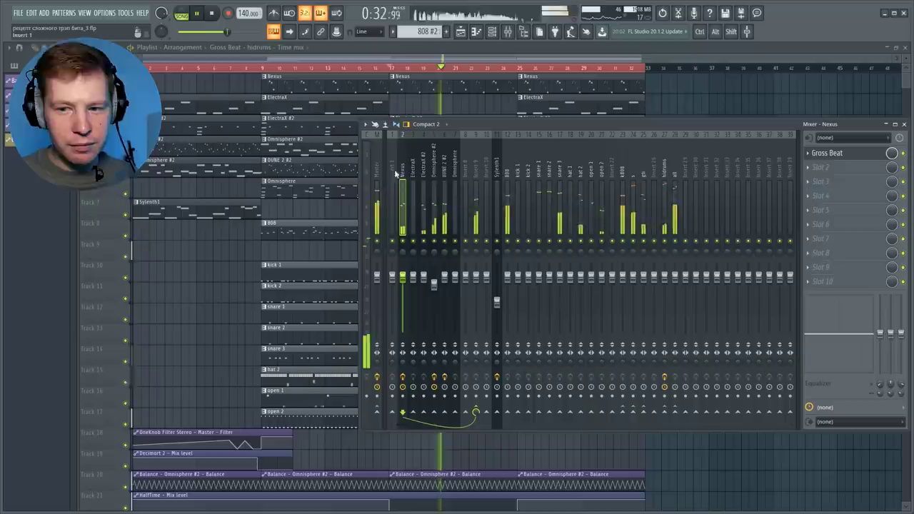
left_click(827, 153)
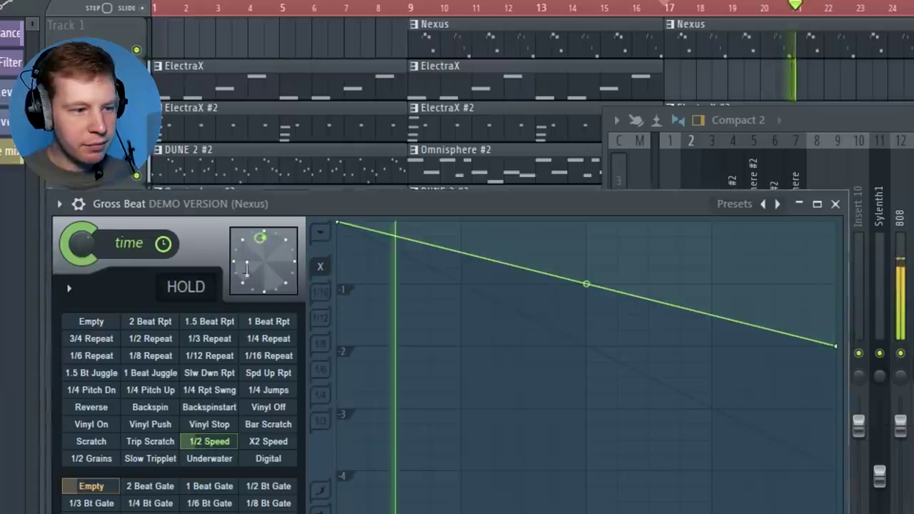
right_click(85, 237)
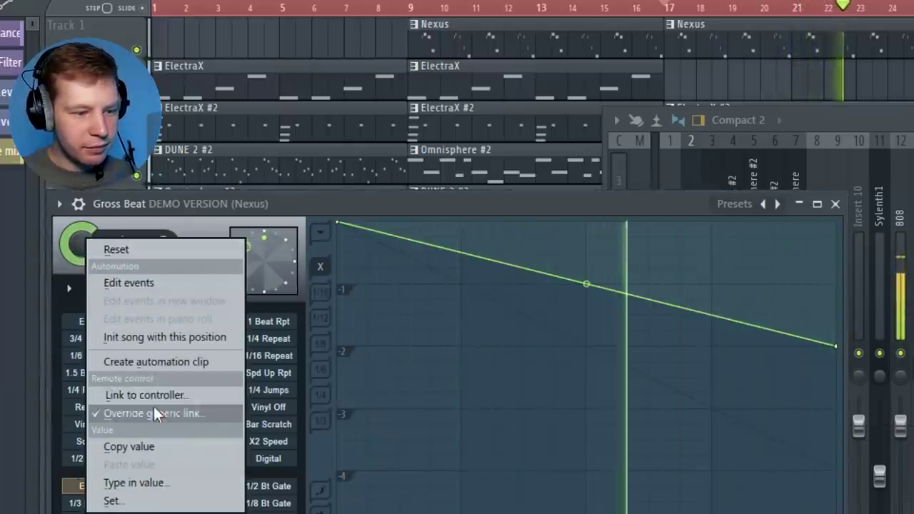
left_click(155, 361)
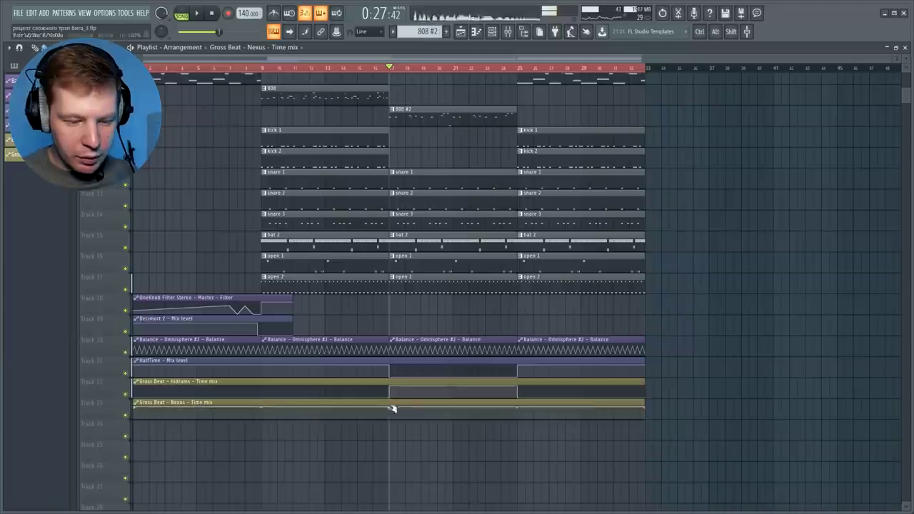
mouse_move(392, 409)
left_mouse_down()
mouse_move(393, 419)
mouse_move(391, 408)
left_mouse_up()
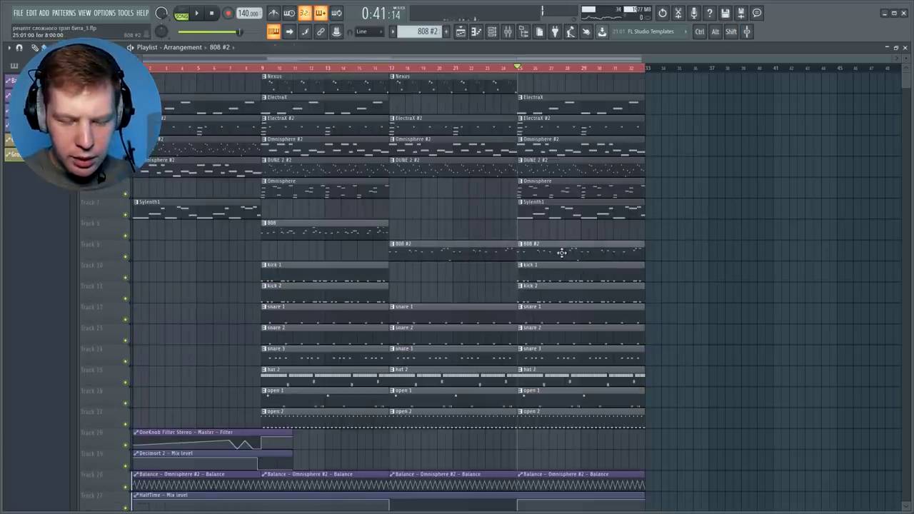
- Delete the Sylenth1 and Omnisphere clips from bars 25 to 33 and start playback
right_click(615, 211)
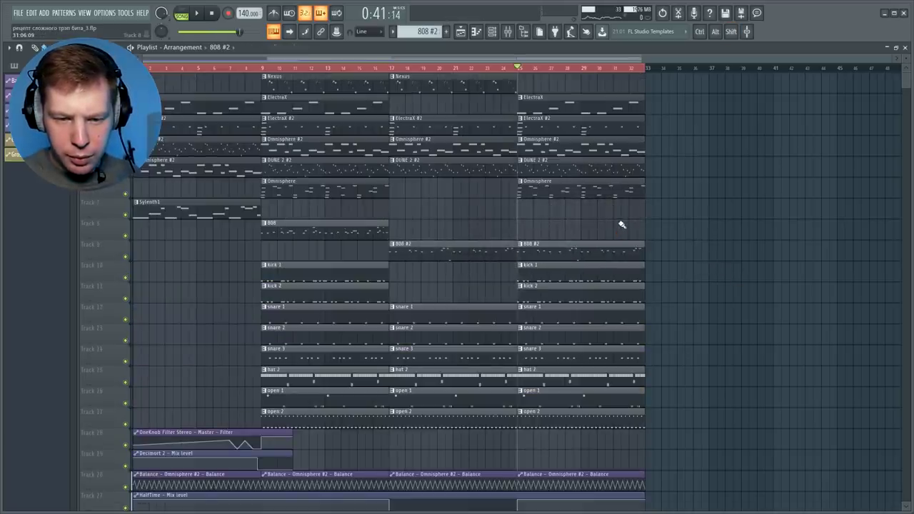
right_click(578, 197)
key("space")
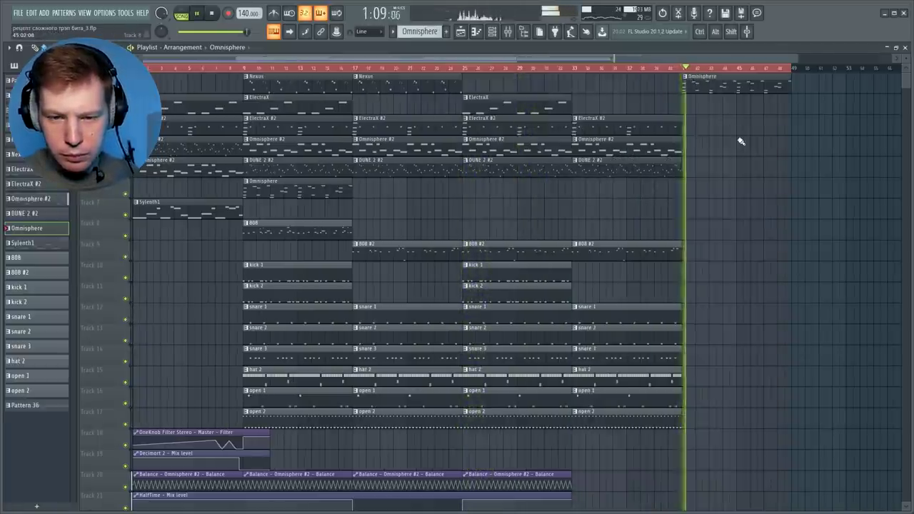
- Copy the DUNE 2 #2 clip into bars 41 to 49 and play it with the Omnisphere clip
key("space")
left_click(633, 170)
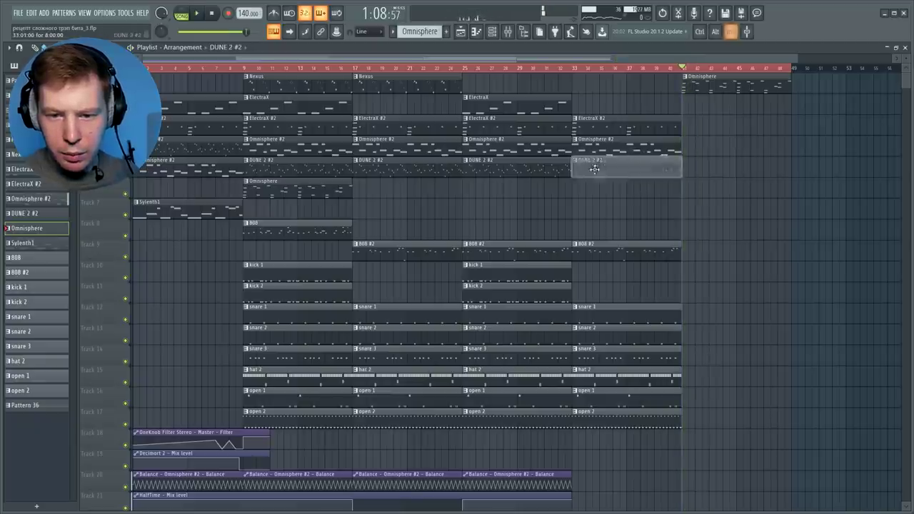
left_click(691, 173)
key("space")
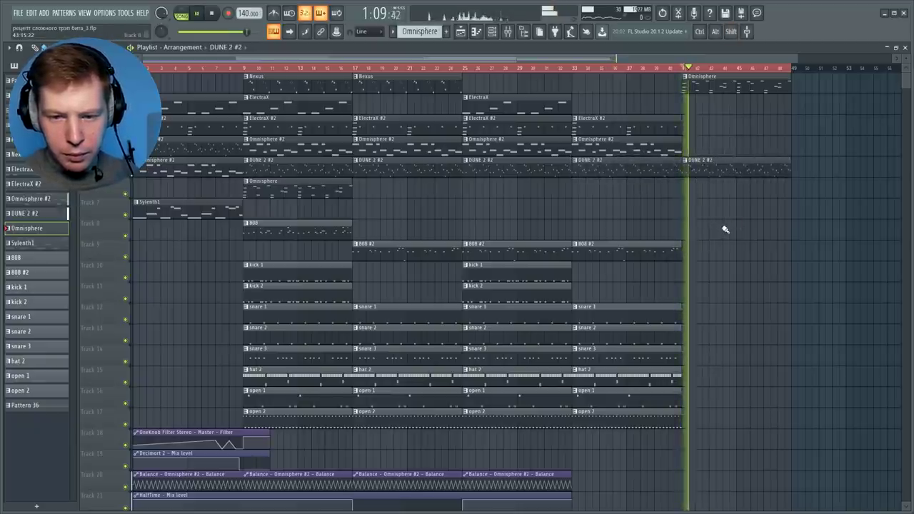
- Extend the HalfTime mix level clip past bar 49, lower its level between bars 41 and 49, and play the section
scroll(727, 229, "down", 5)
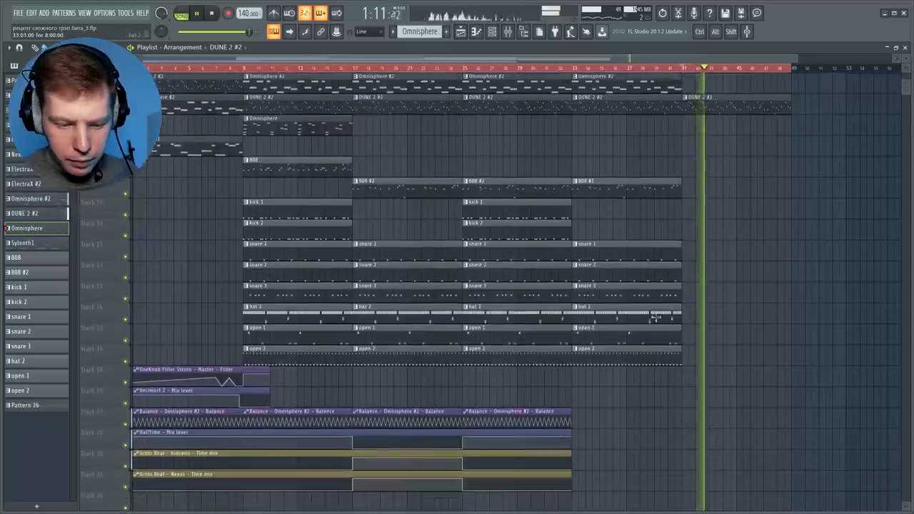
key("space")
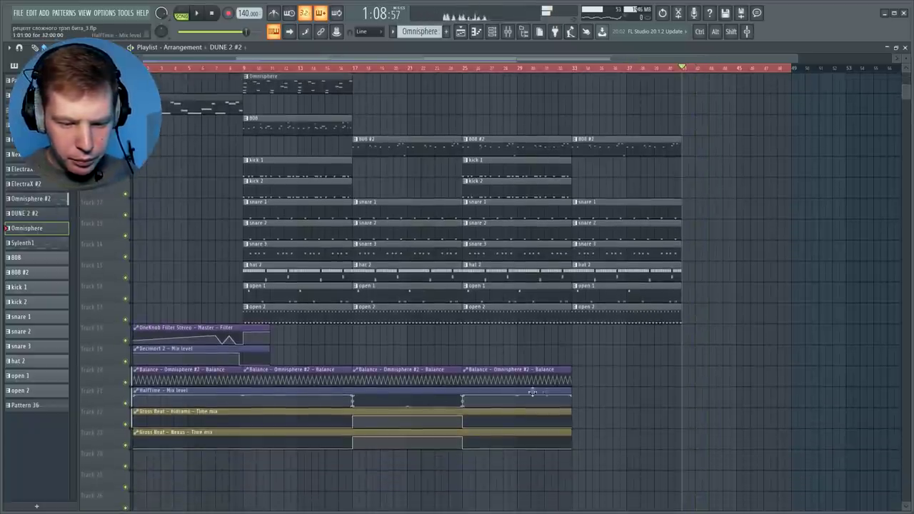
left_click_drag(568, 392, 810, 391)
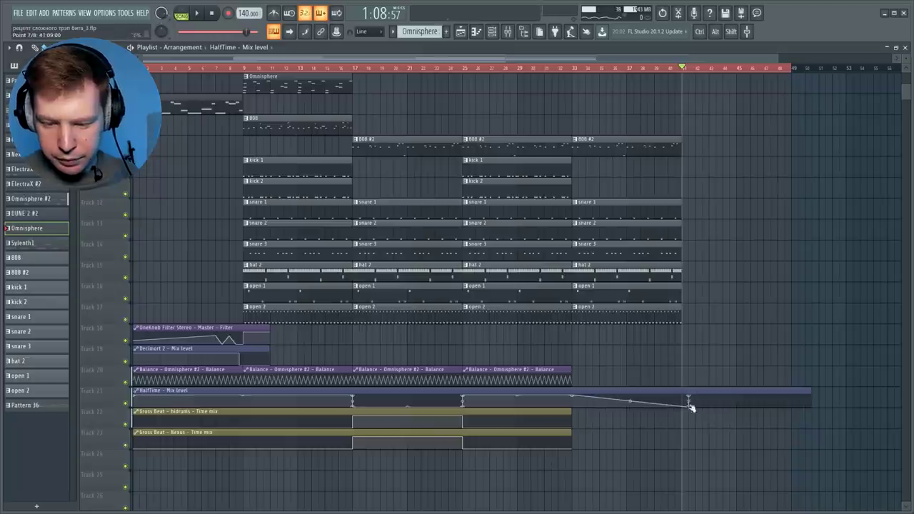
left_click_drag(806, 390, 861, 390)
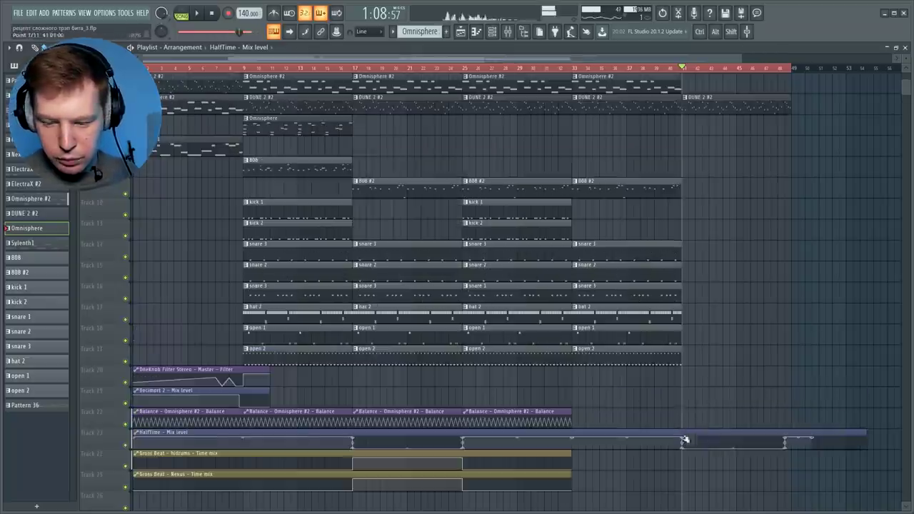
key("space")
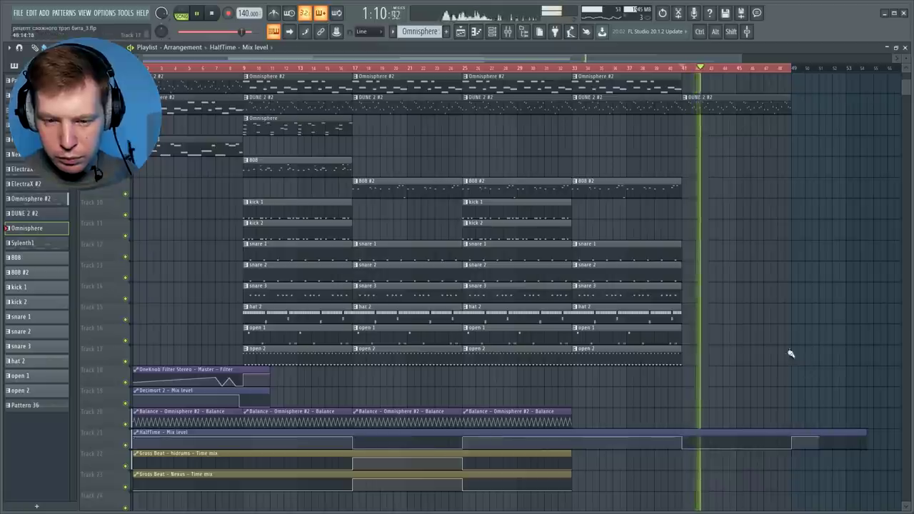
- Copy the Omnisphere #2 clip into bars 41 to 49 and audition the section
scroll(764, 326, "up", 3)
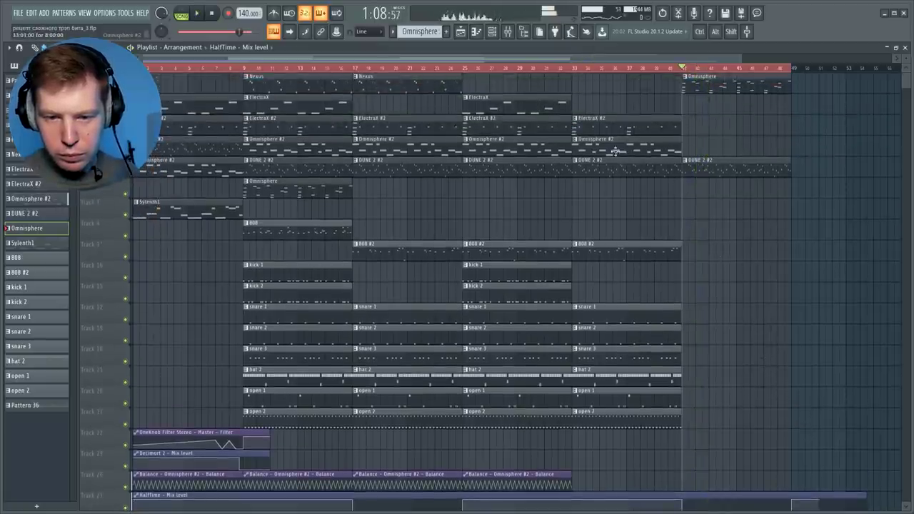
left_click_drag(611, 150, 708, 146)
key("space")
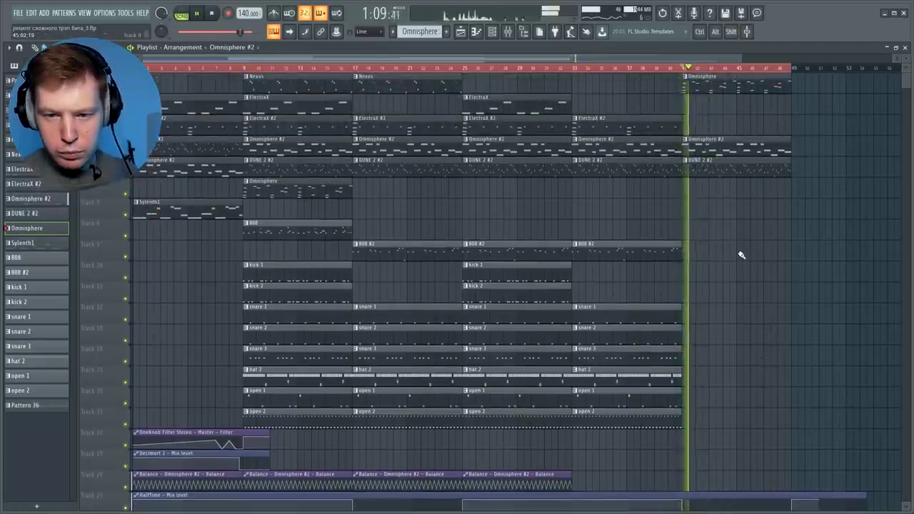
key("space")
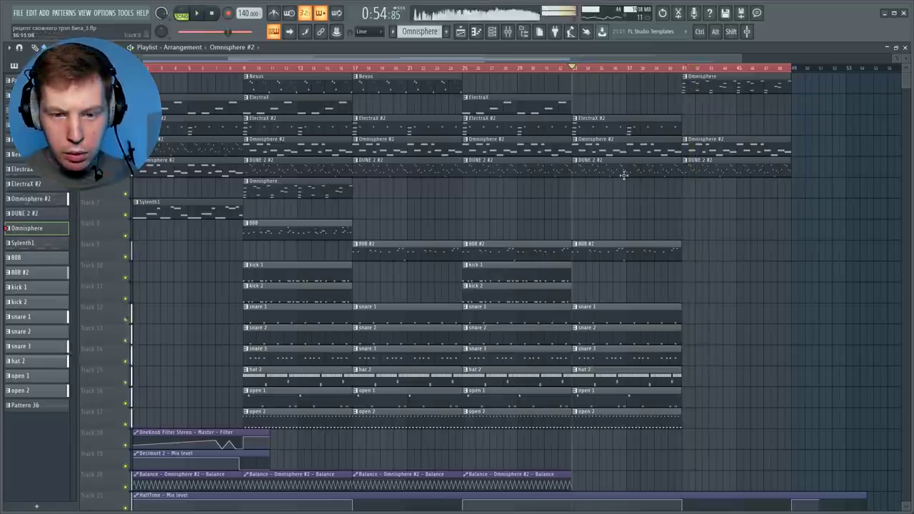
- Delete the DUNE 2 #2, Omnisphere #2 and ElectraX #2 clips at bar 33 and move the bar 41 melody clips there
right_click(624, 171)
right_click(623, 147)
right_click(624, 126)
mouse_move(765, 223)
left_mouse_down()
mouse_move(699, 83)
mouse_move(596, 82)
left_mouse_up()
left_click(776, 231, "ctrl")
- Replace the 808 #2 clip in bars 33 to 41 with an 808 clip
right_click(621, 251)
left_click(343, 232)
left_click_drag(577, 229, 604, 230)
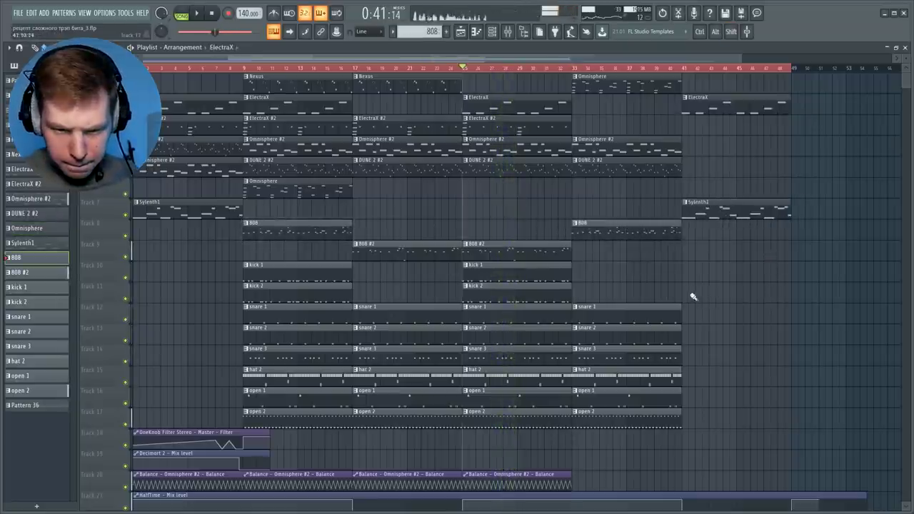
- Copy the kick 1, kick 2, snare 1, snare 2, snare 3 and open 2 clips into bars 41 to 49
left_click_drag(602, 261, 504, 294)
left_click_drag(495, 294, 714, 296)
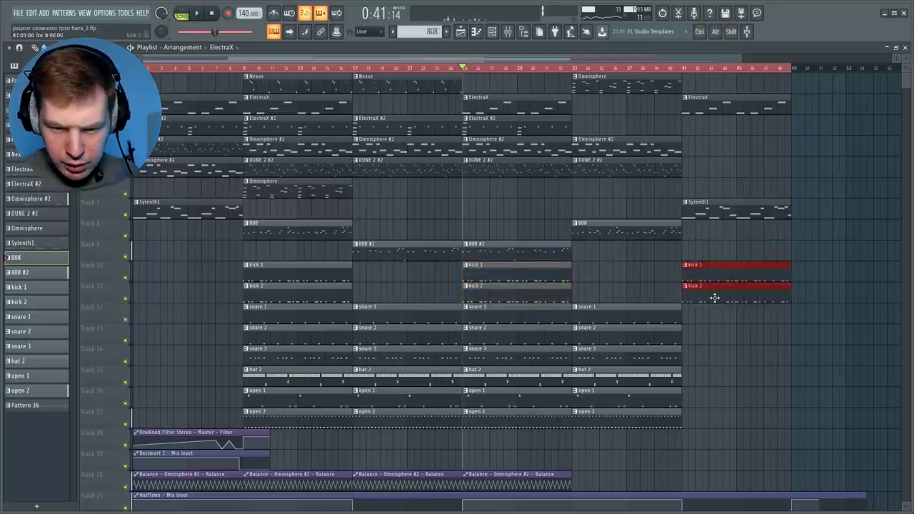
left_click_drag(606, 422, 707, 422)
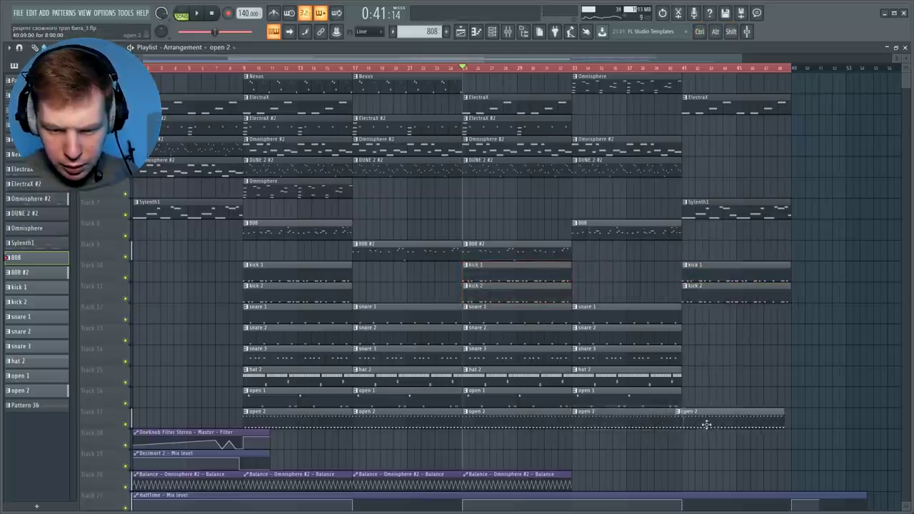
left_click_drag(616, 304, 707, 361)
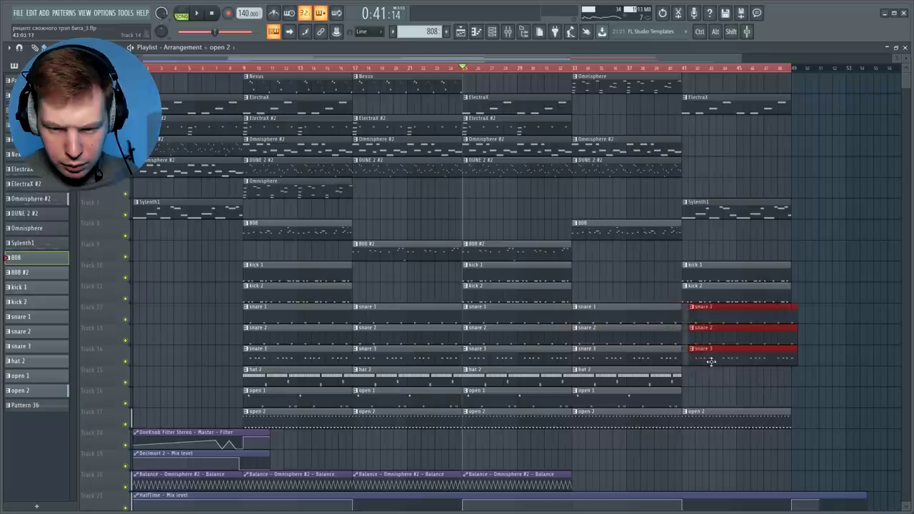
left_click(667, 381)
- Play the arrangement briefly and delete the snare 3 clips from bars 25 to 41
key("space")
key("space")
right_click(499, 358)
right_click(592, 359)
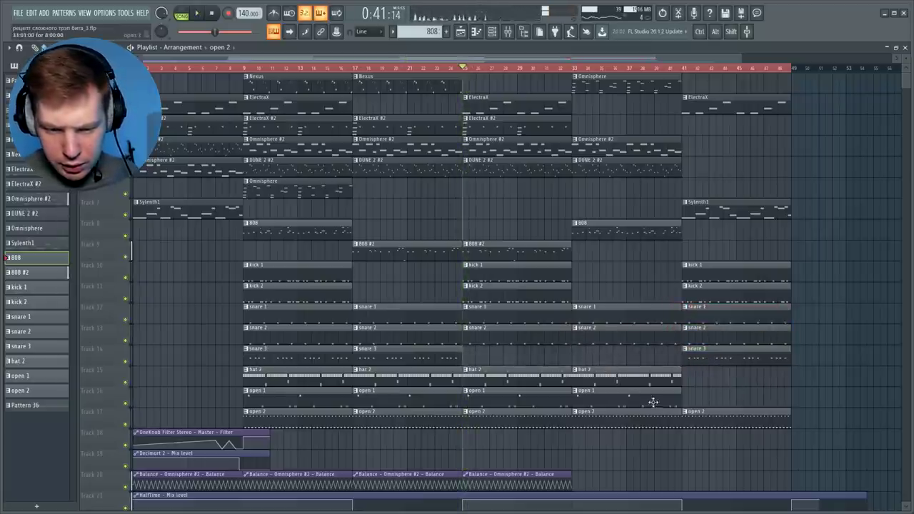
- Move the snare 3 clip from bar 41 to bar 33 and copy the open 1 clip into bars 41 to 49
left_click_drag(710, 360, 701, 378)
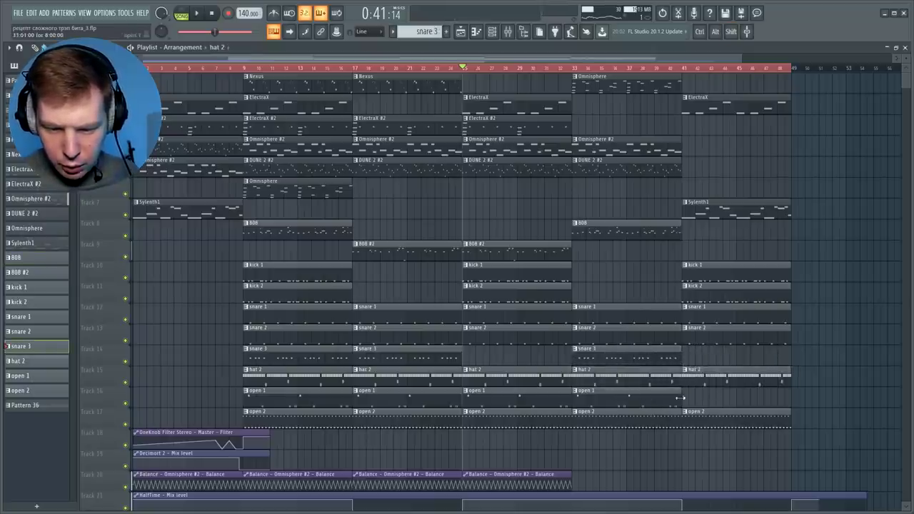
right_click(692, 383)
left_click_drag(615, 402, 724, 403)
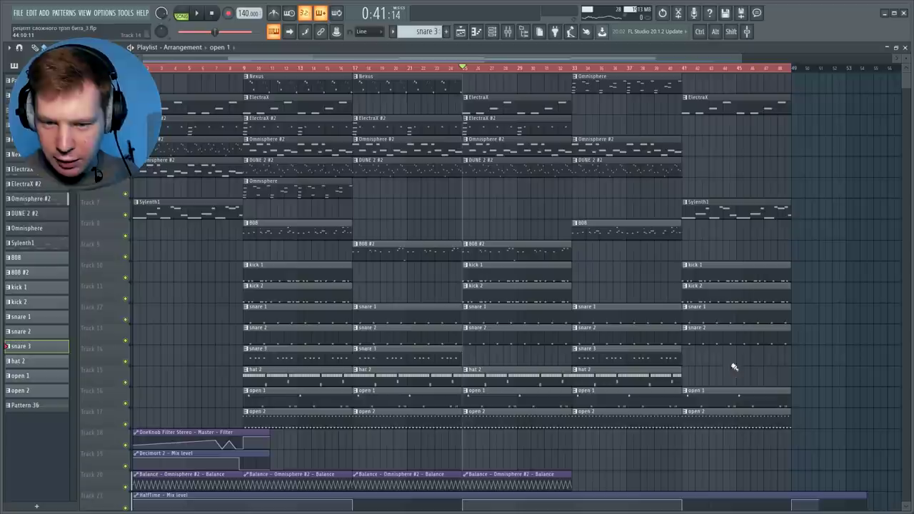
- Copy the Omnisphere #2 and ElectraX #2 clips into bars 41 to 49 and play the transition into that section
left_click(668, 66)
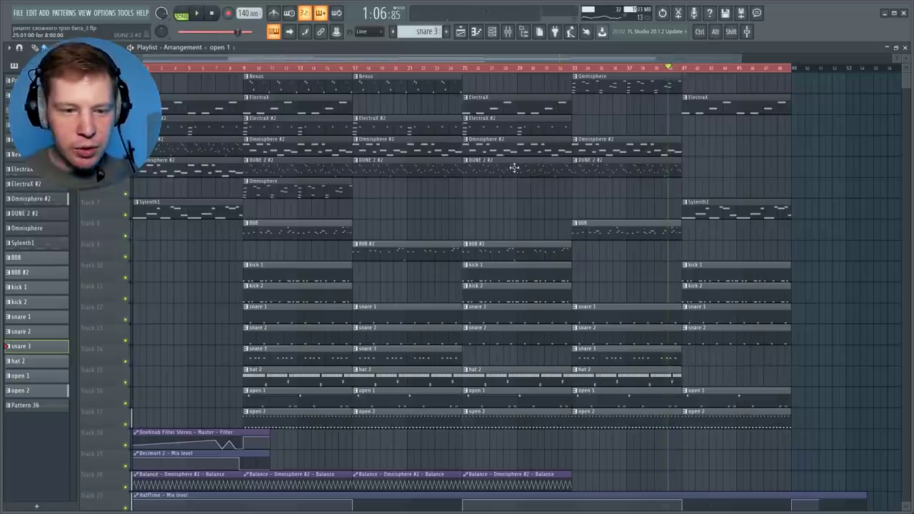
left_click_drag(601, 146, 712, 146)
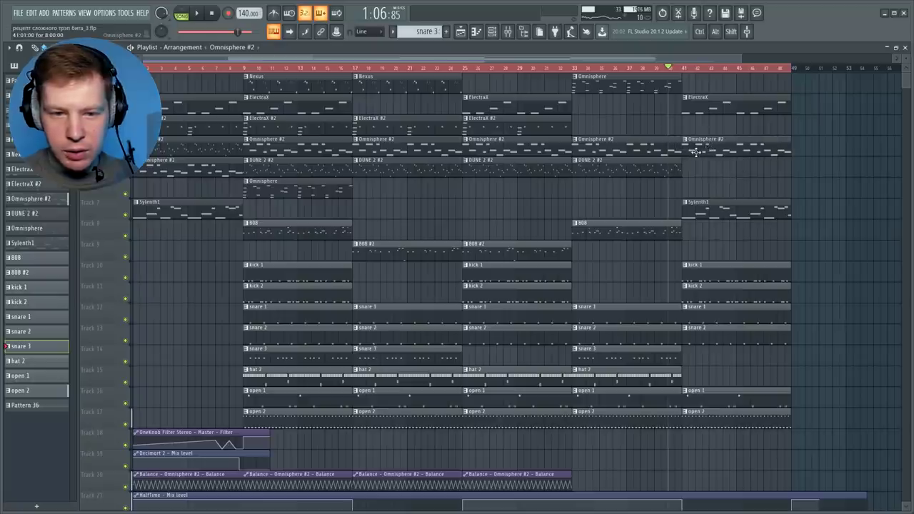
left_click_drag(426, 120, 720, 129)
key("space")
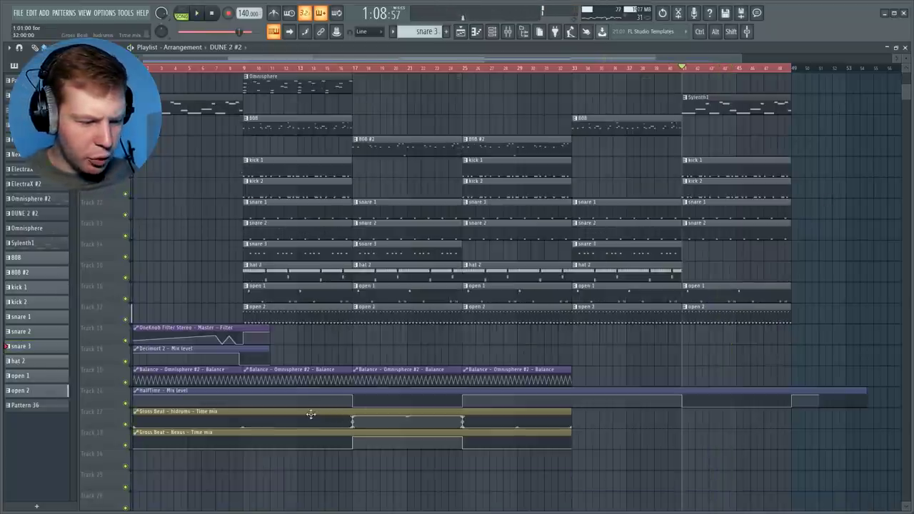
- Extend the Gross Beat hidrums Time mix automation to bar 49 and draw a rising ramp from bar 41 to bar 42
left_click_drag(571, 413, 791, 412)
scroll(718, 440, "up", 4)
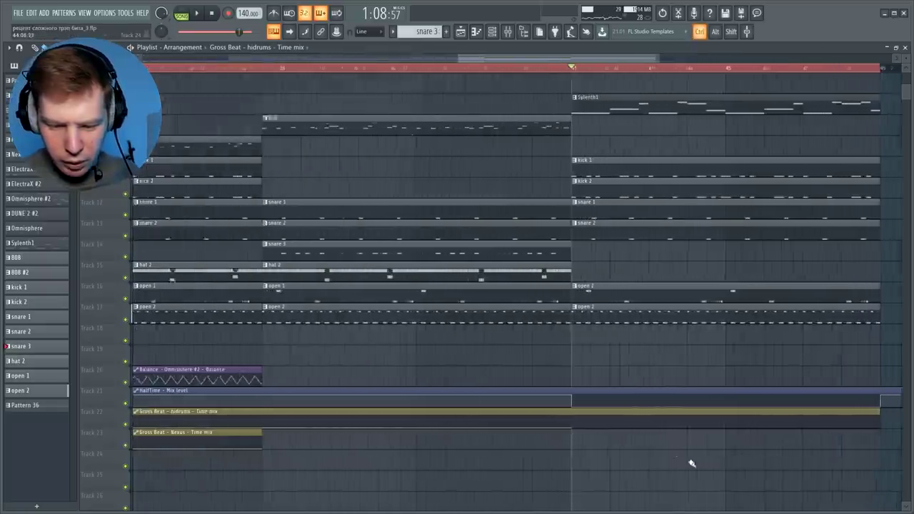
key("space")
left_click_drag(604, 431, 605, 417)
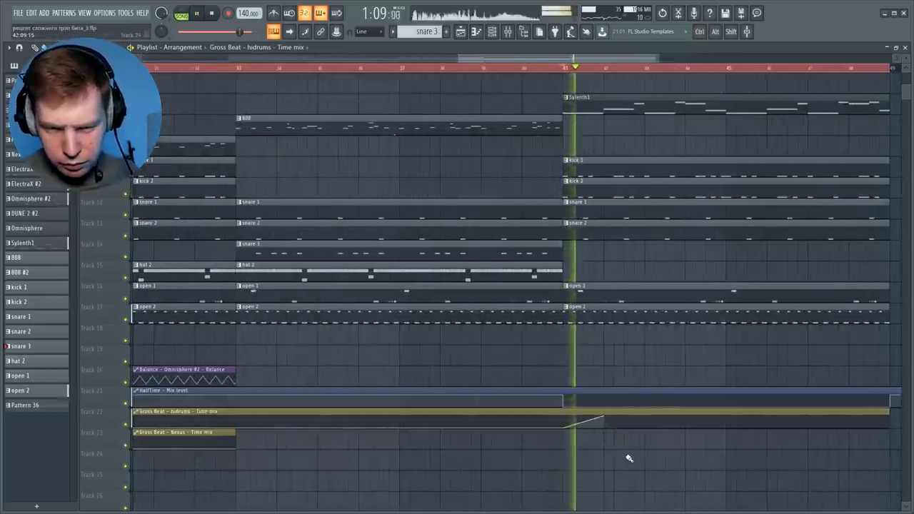
key("space")
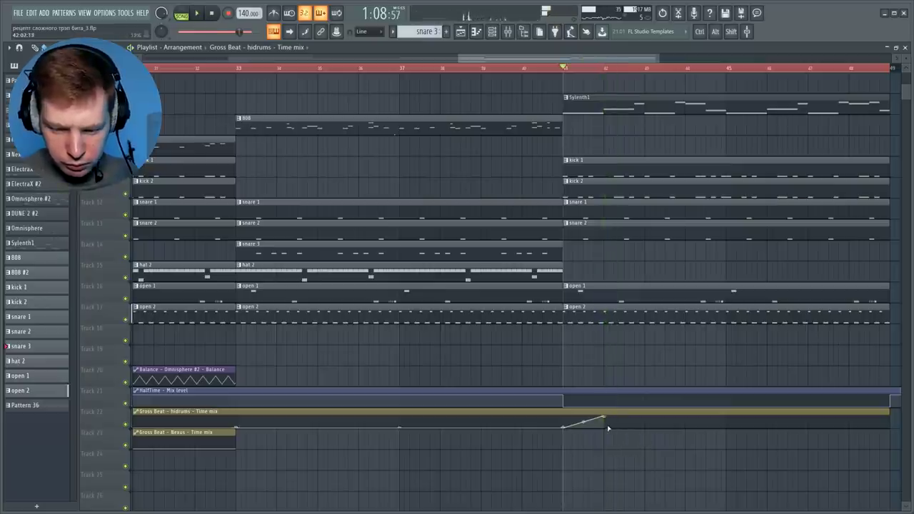
- Add points to the hidrums Time mix automation for an instant drop and rising ramp in every bar from 42 to 49
right_click(606, 428)
key("space")
left_click_drag(645, 430, 646, 417)
right_click(646, 428)
right_click(686, 417)
key("space")
right_click(686, 429)
right_click(727, 417)
key("space")
right_click(728, 428)
right_click(768, 417)
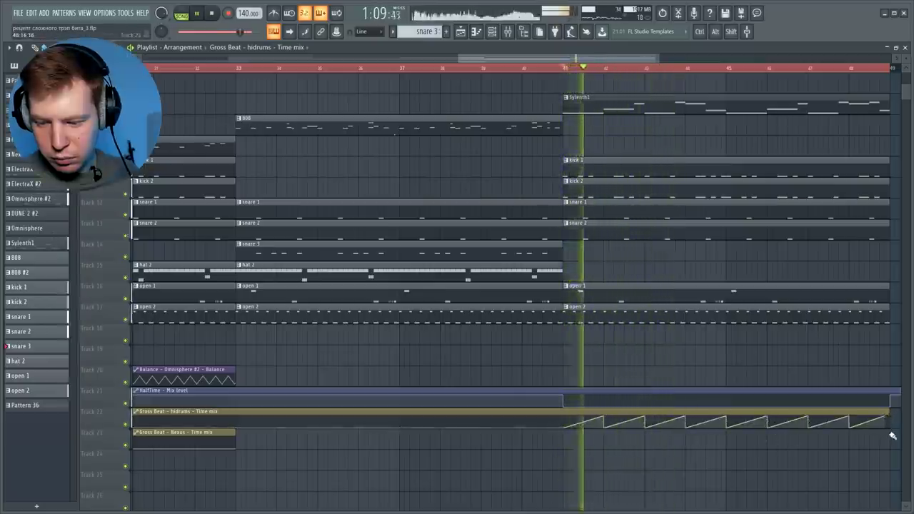
scroll(869, 436, "down", 2, "ctrl")
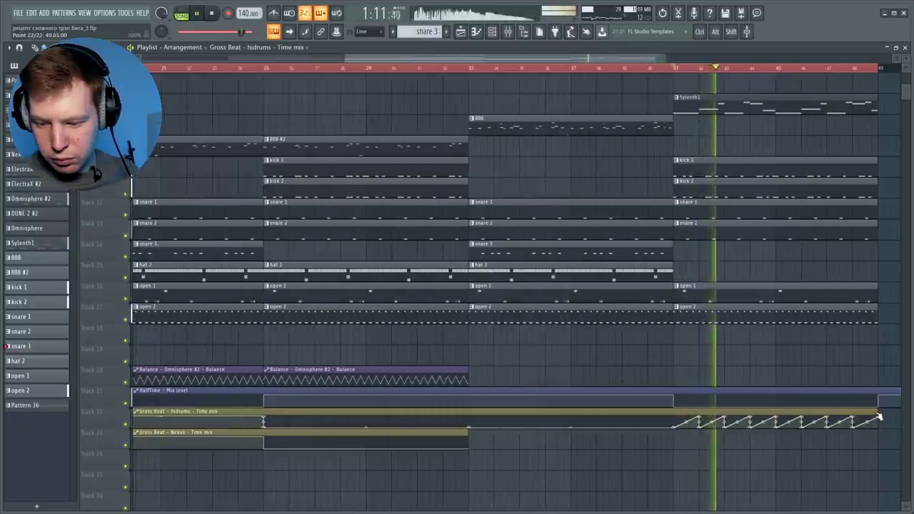
scroll(882, 408, "up", 3, "ctrl")
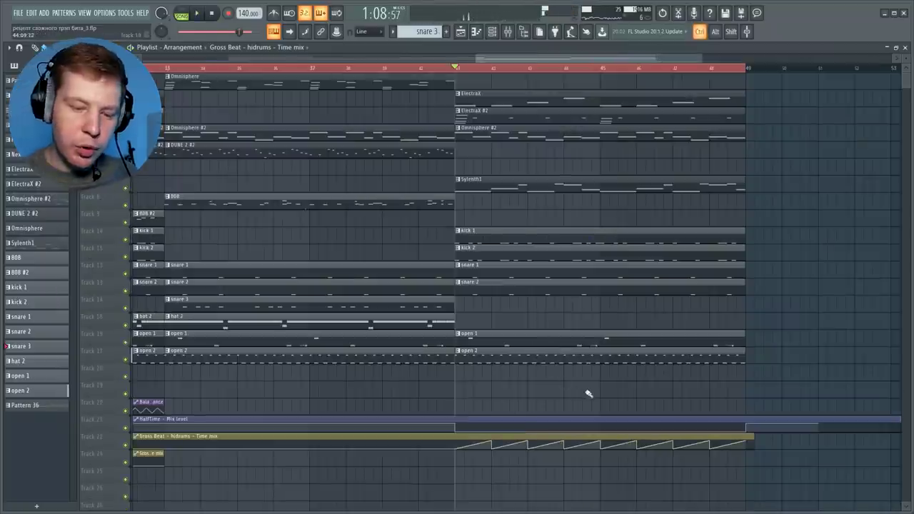
- Slice the automation clips at bars 9 and 25
left_click_drag(588, 393, 461, 363)
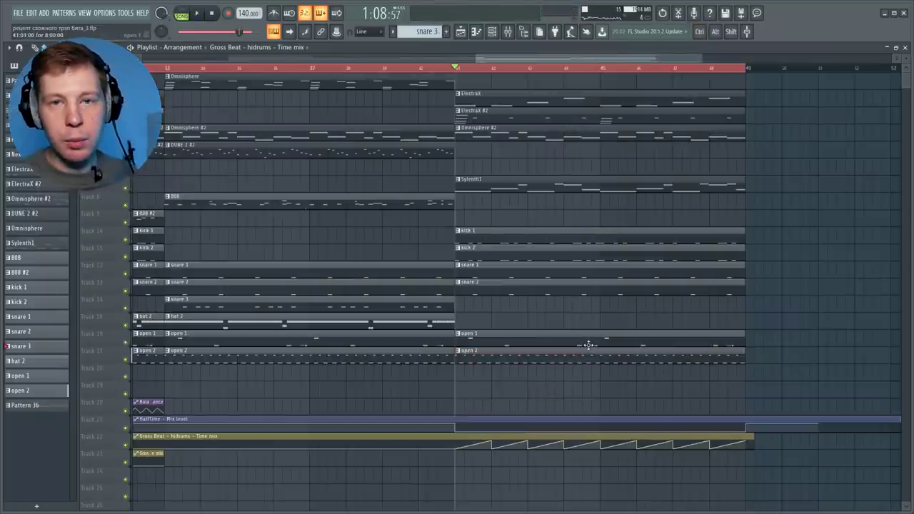
scroll(557, 369, "down", 4)
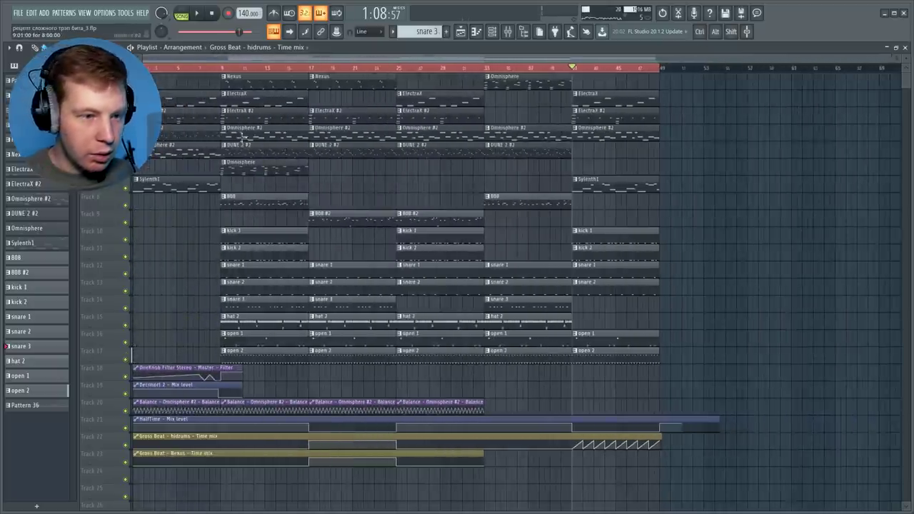
left_click_drag(221, 71, 223, 487)
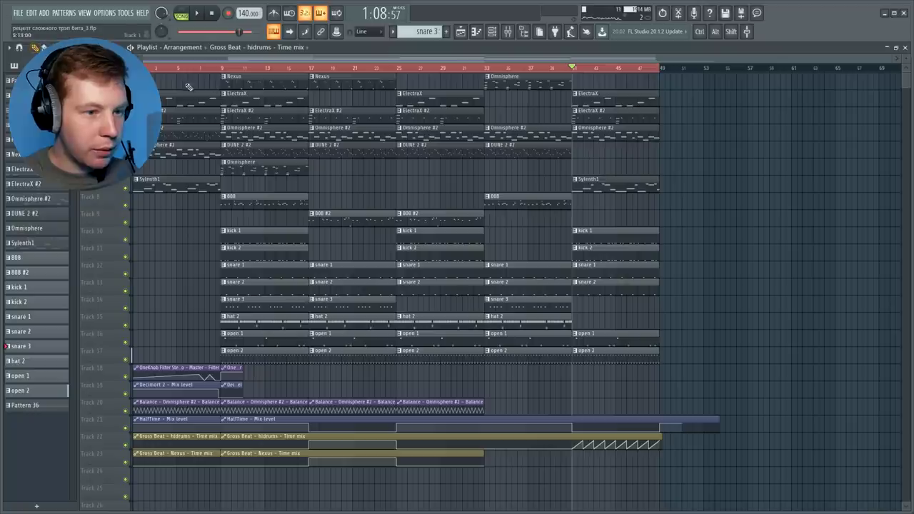
left_click_drag(400, 82, 398, 503)
- Copy all clips from bars 9 to 25 into bars 49 to 65 and trim the preceding HalfTime automation at bar 49
left_click_drag(227, 83, 386, 459)
mouse_move(274, 293)
left_mouse_down()
mouse_move(636, 290)
mouse_move(799, 307)
left_mouse_up()
left_click_drag(715, 420, 660, 420)
left_click_drag(663, 210, 771, 483)
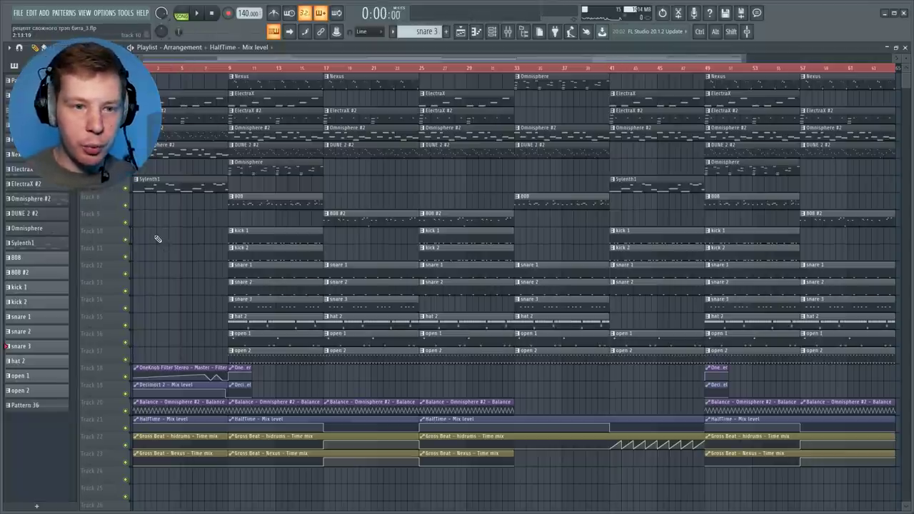
left_click(507, 32)
left_click_drag(550, 198, 486, 197)
key("Escape")
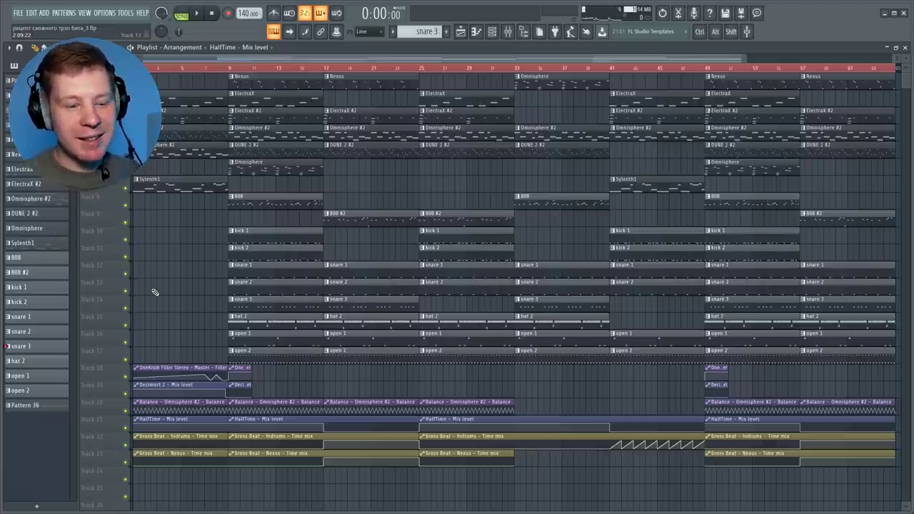
- Copy two Omnisphere #2 Balance automation clips into the gap between bars 33 and 49
scroll(150, 291, "down", 2)
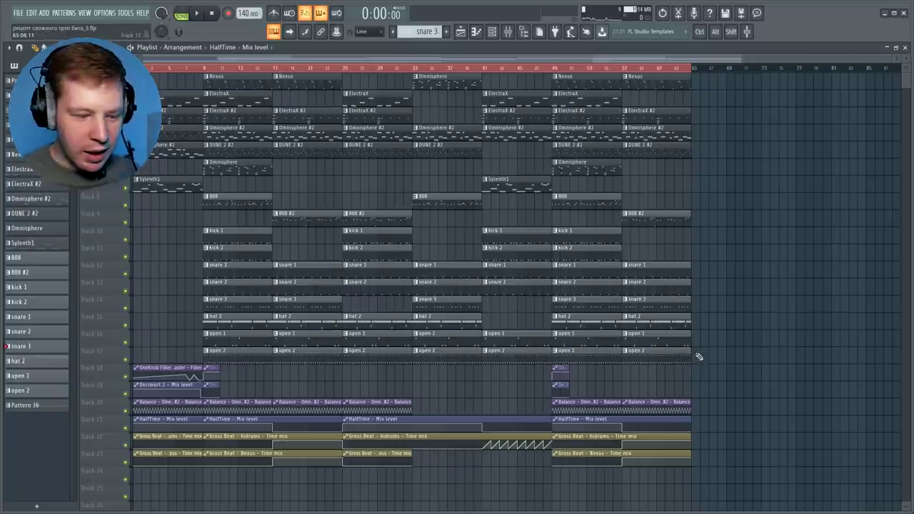
left_click_drag(455, 407, 311, 409)
left_click_drag(308, 404, 448, 404)
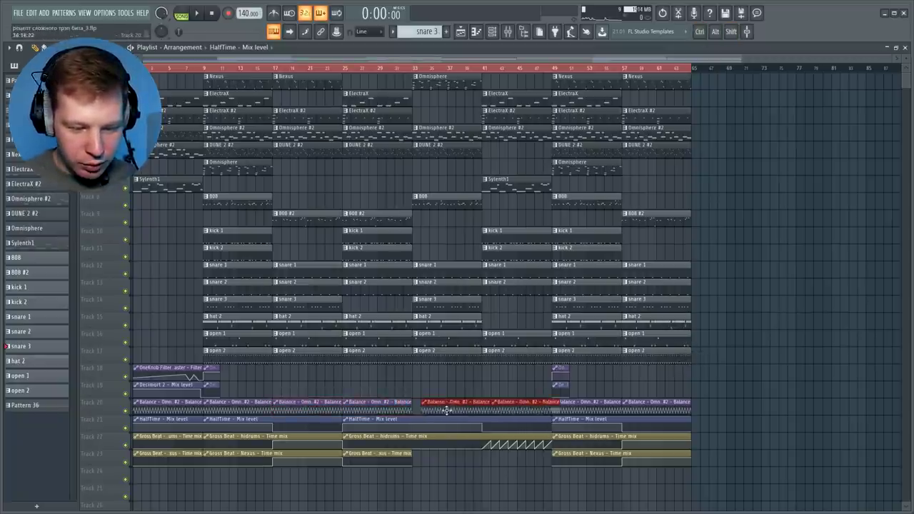
left_click(840, 394)
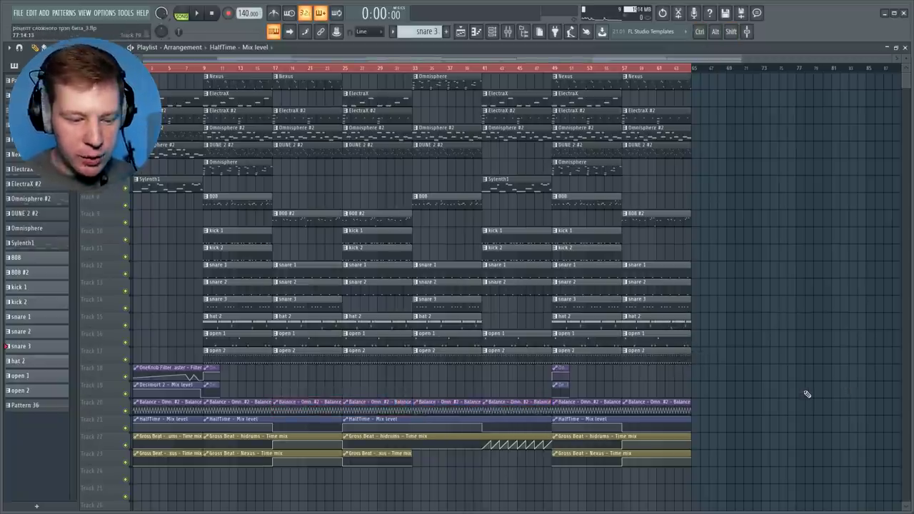